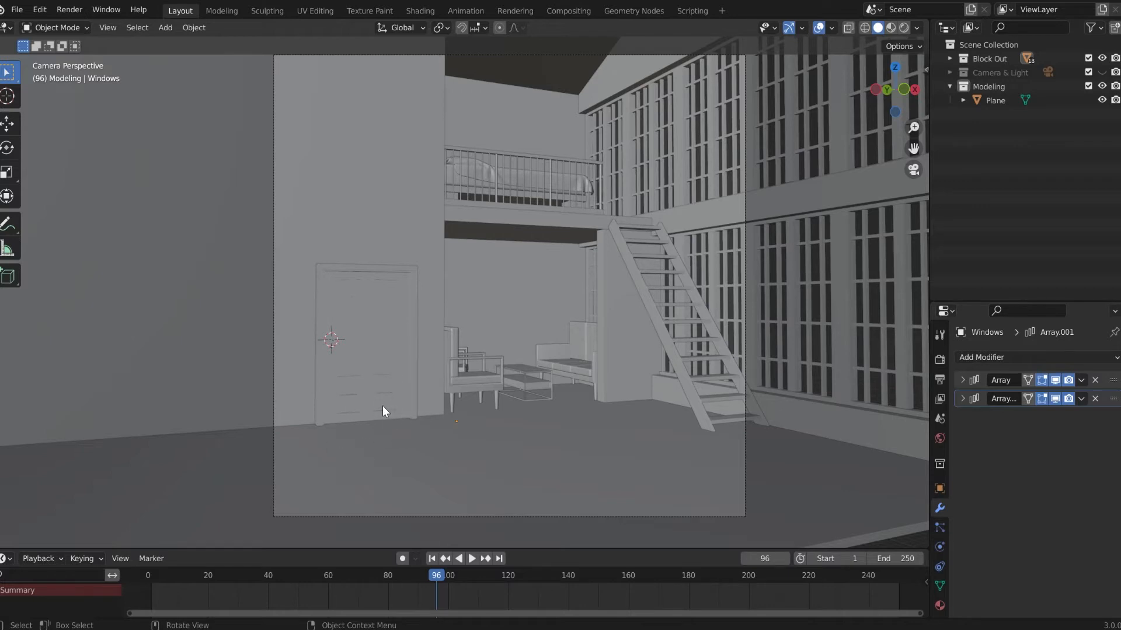
Rename the Plane object in the Modeling collection to "Door".
middle_click_drag(431, 399, 460, 370, "shift")
scroll(266, 250, "up", 2)
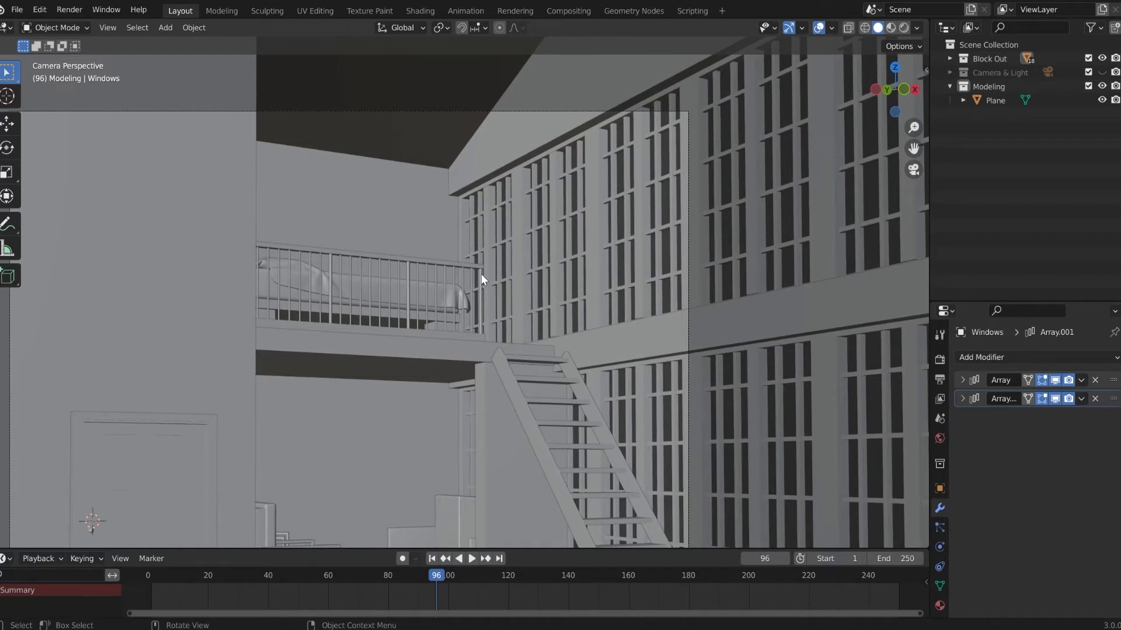
middle_click_drag(295, 338, 454, 328, "shift")
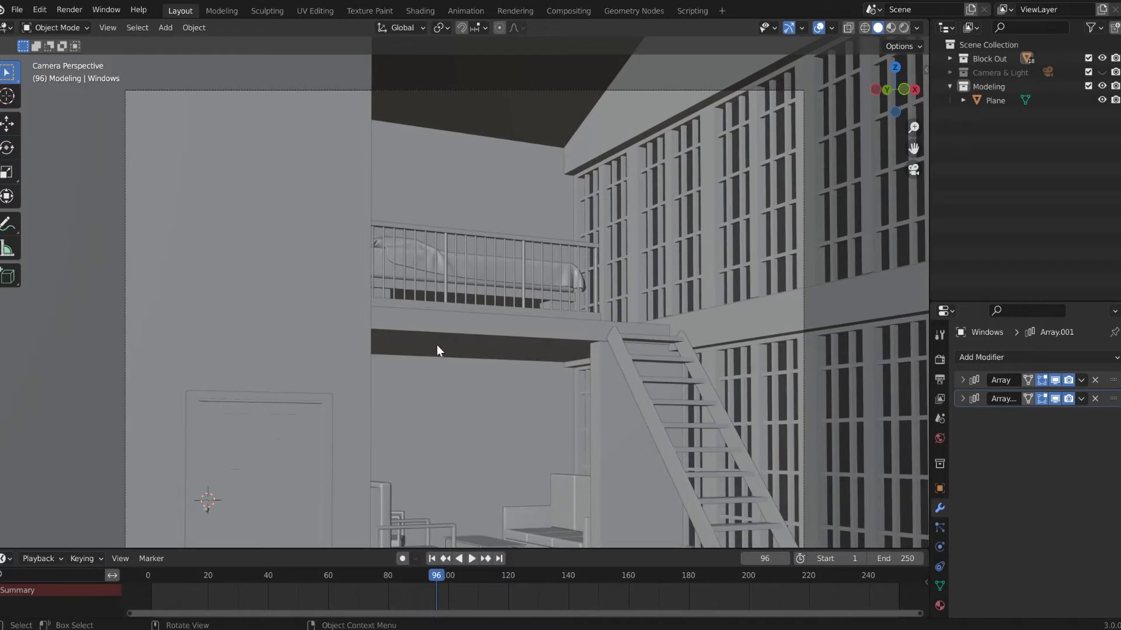
left_click(995, 100)
double_click(996, 98)
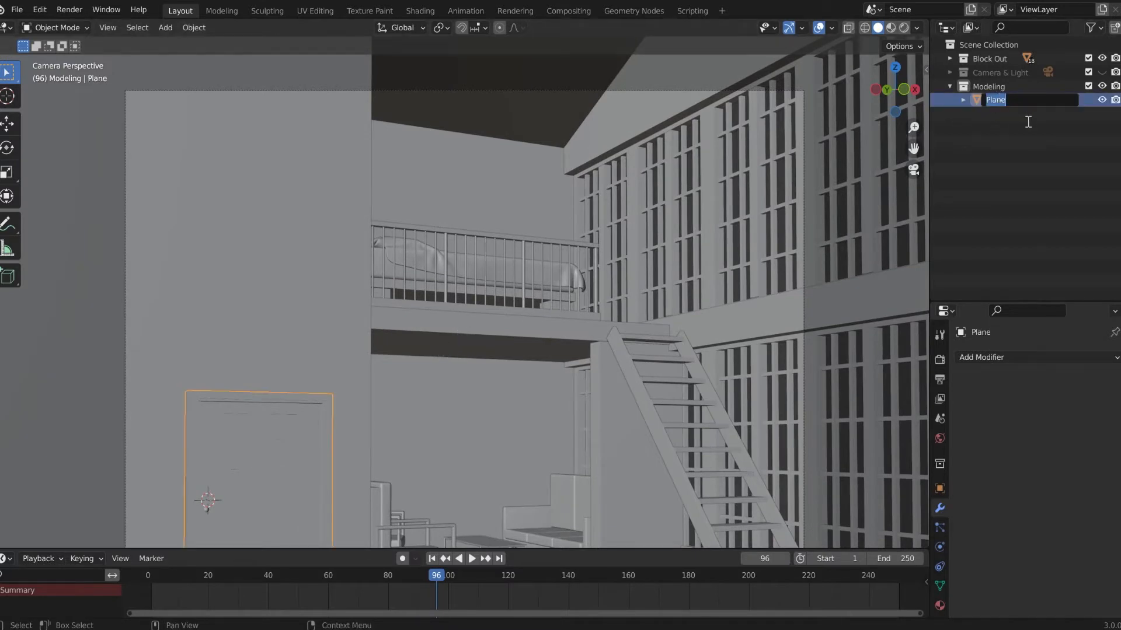
type("Door")
key("Return")
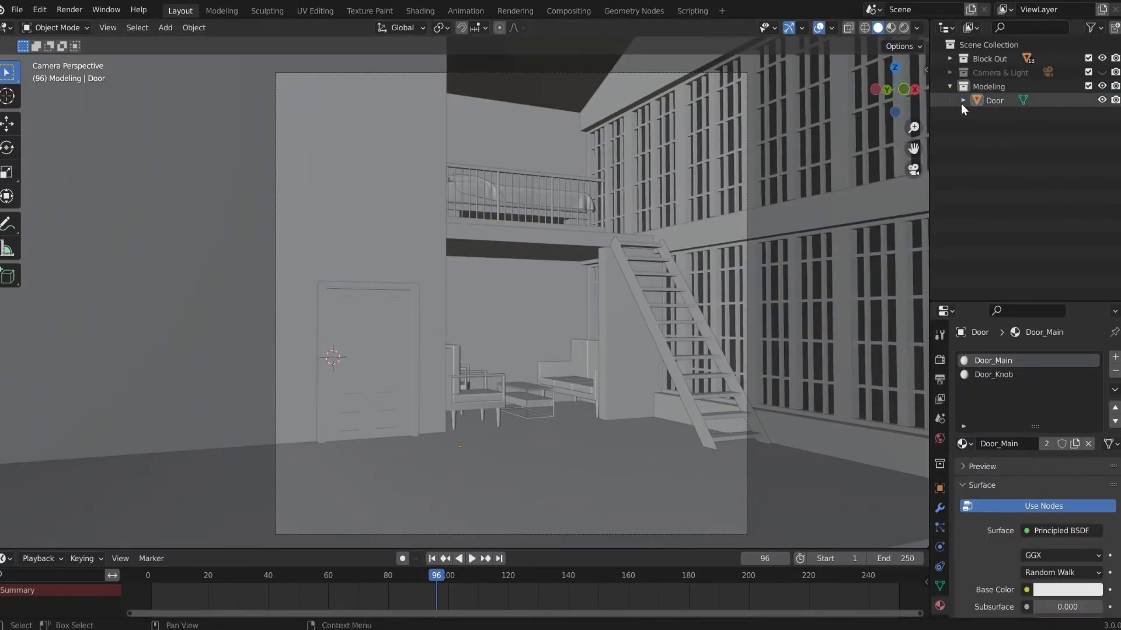
Move the Door object from the Modeling collection into the Block Out collection.
double_click(992, 99)
key("Escape")
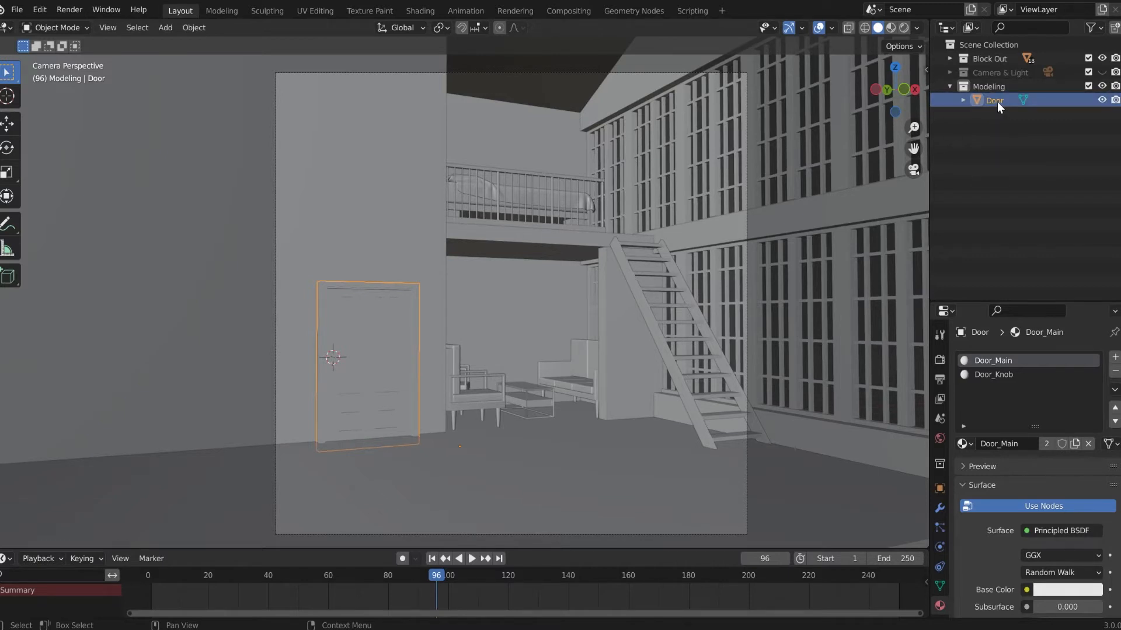
left_click_drag(997, 102, 997, 57)
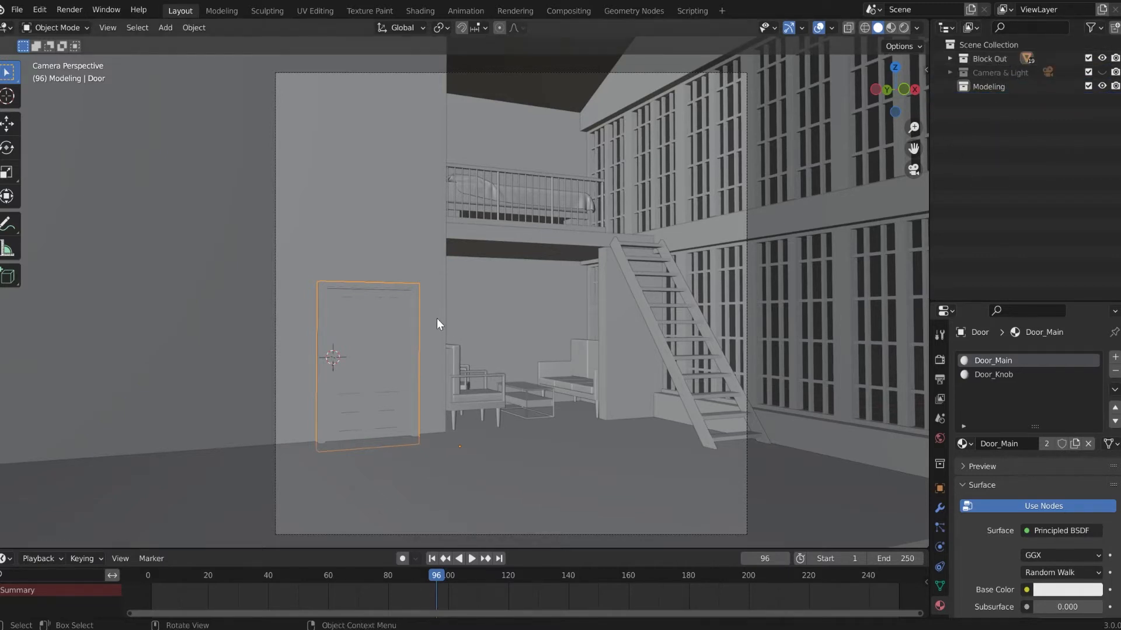
Open the balcony fence for mesh editing and snap the 3D cursor to its selected geometry.
scroll(535, 298, "up", 3)
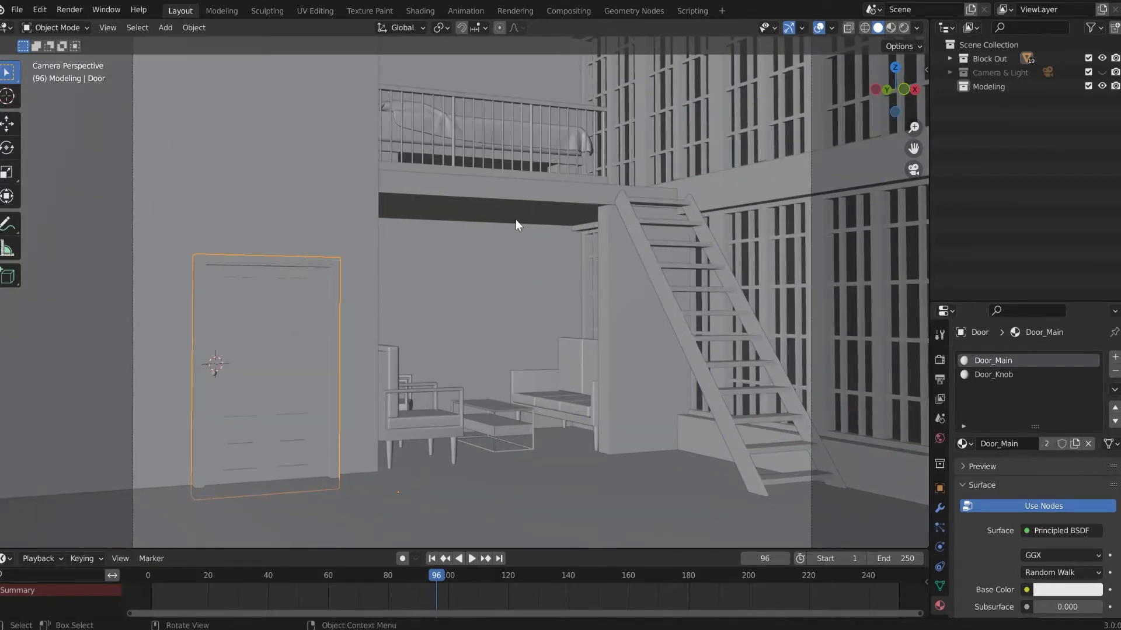
middle_click_drag(517, 219, 442, 166, "shift")
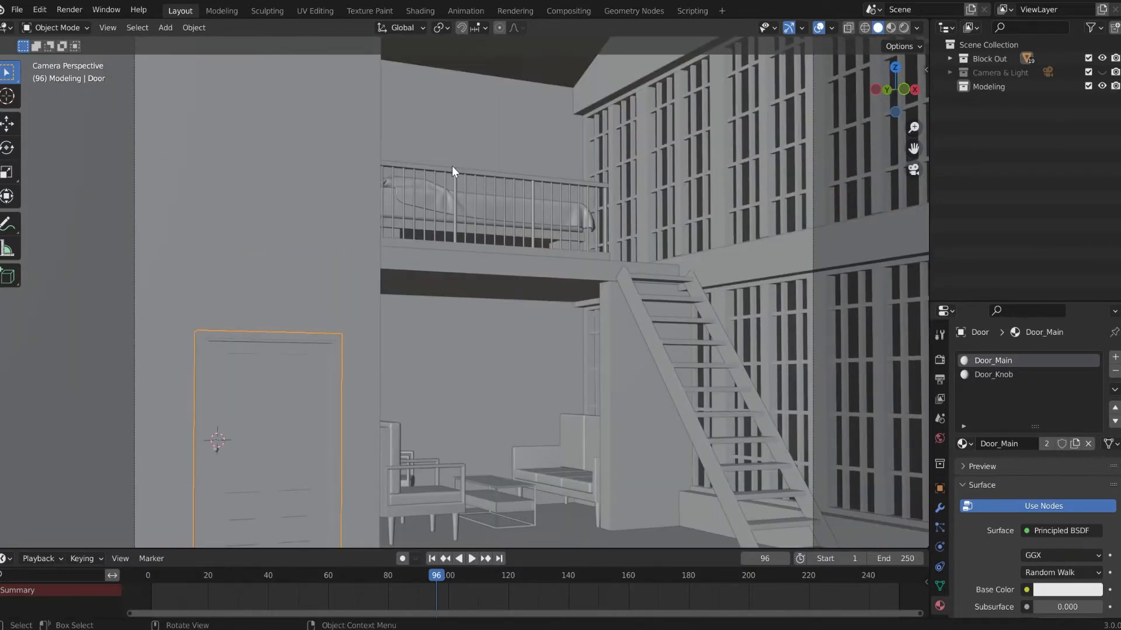
left_click(452, 171)
key("Tab")
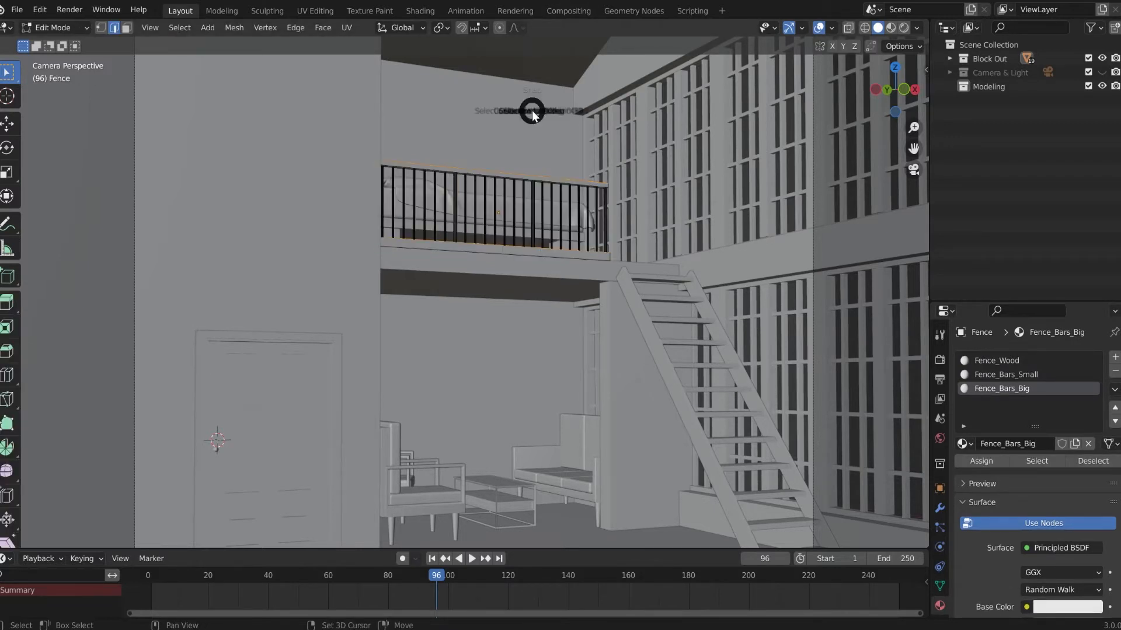
key("shift+s")
left_click(537, 180)
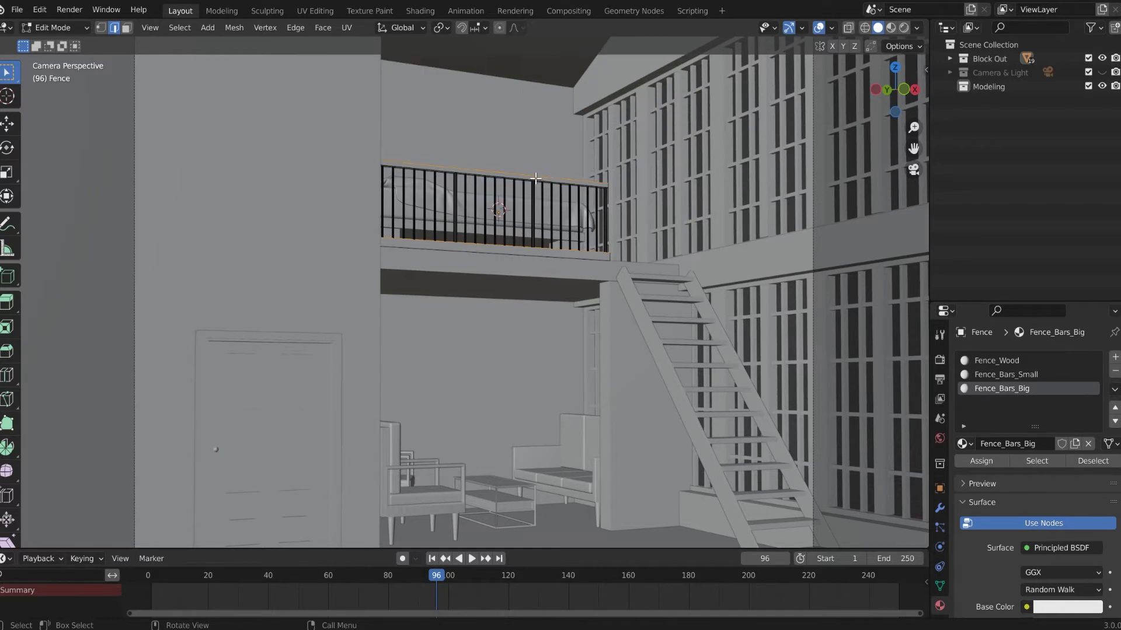
key("KP_Decimal")
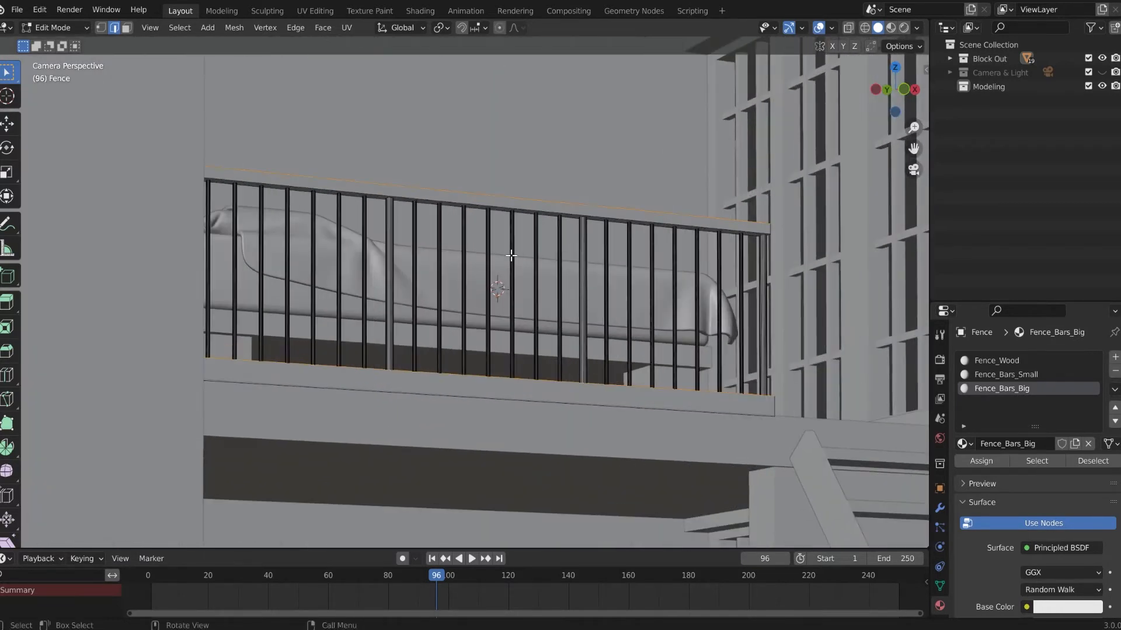
Snap the 3D cursor to the upper edge of the fence's handrail and return to Object Mode.
left_click(482, 196)
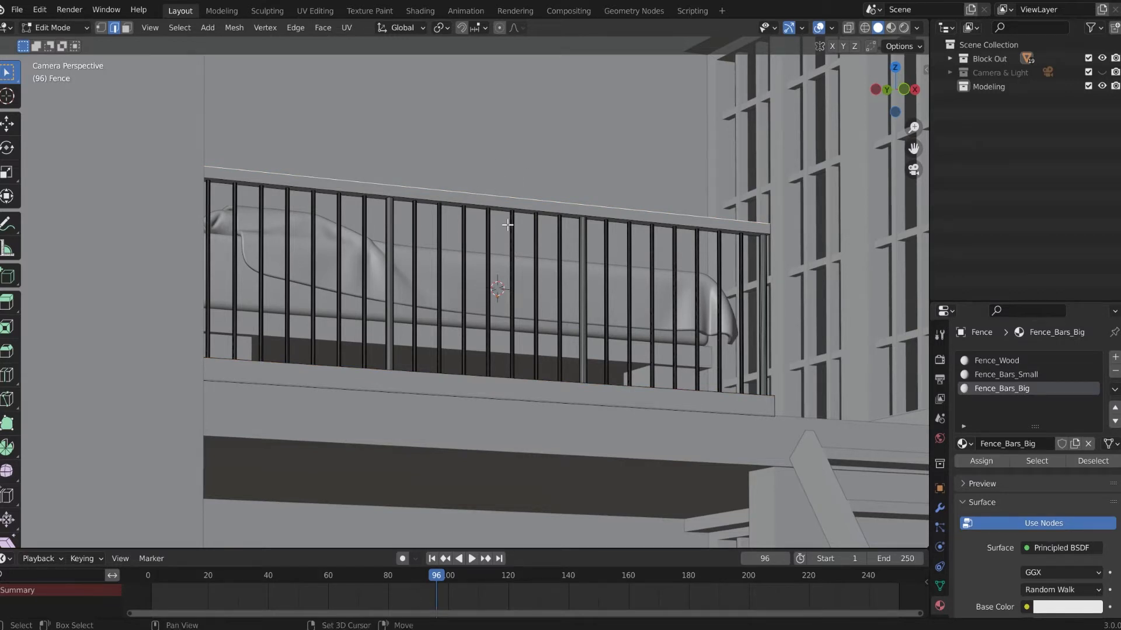
key("shift+s")
left_click(533, 313)
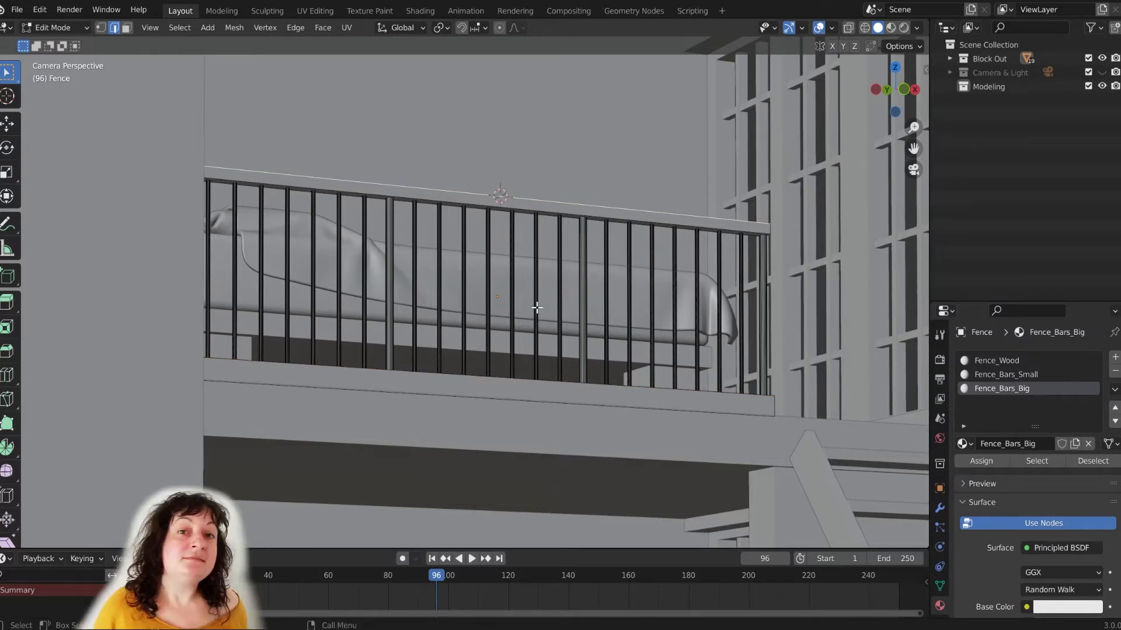
middle_click_drag(562, 212, 556, 264, "shift")
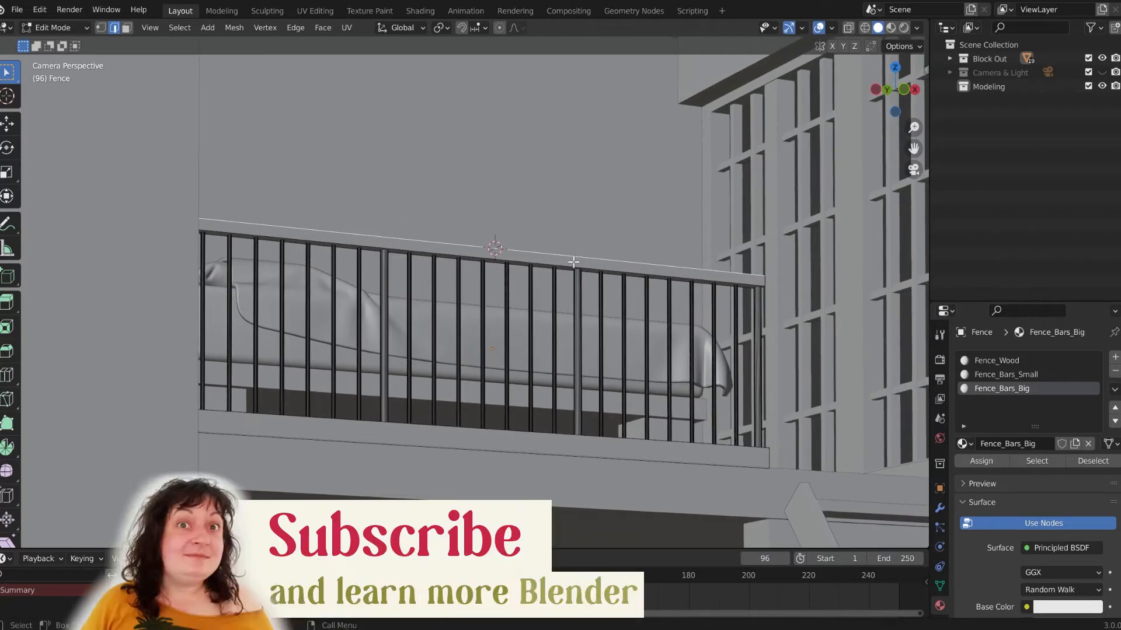
key("Tab")
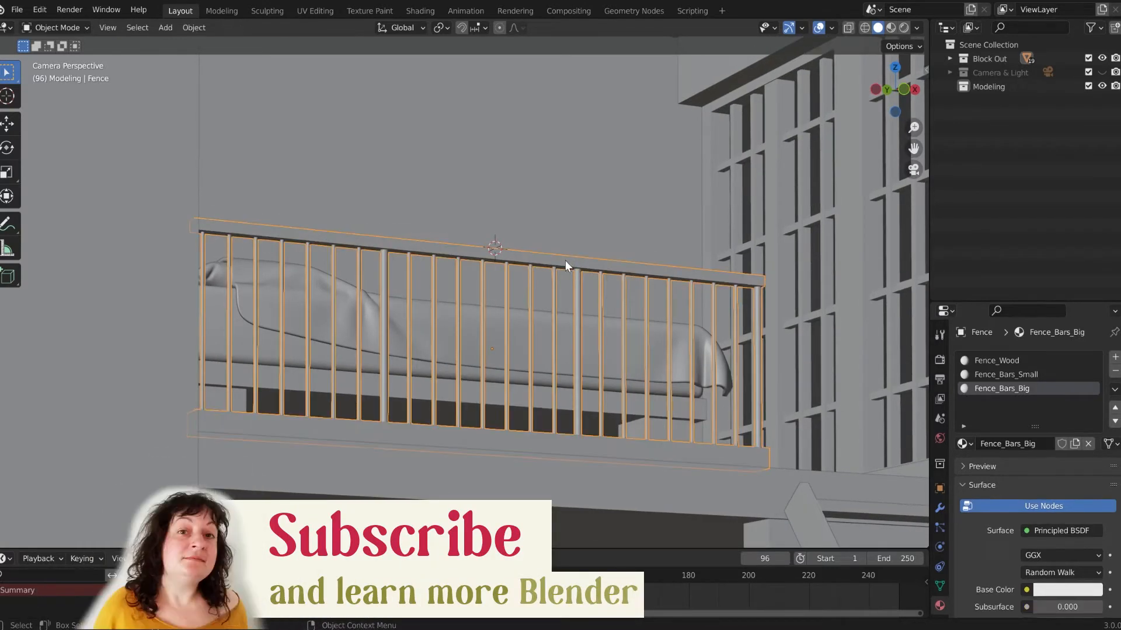
Make Modeling the active collection and leave the fence and all other objects deselected.
left_click(998, 87)
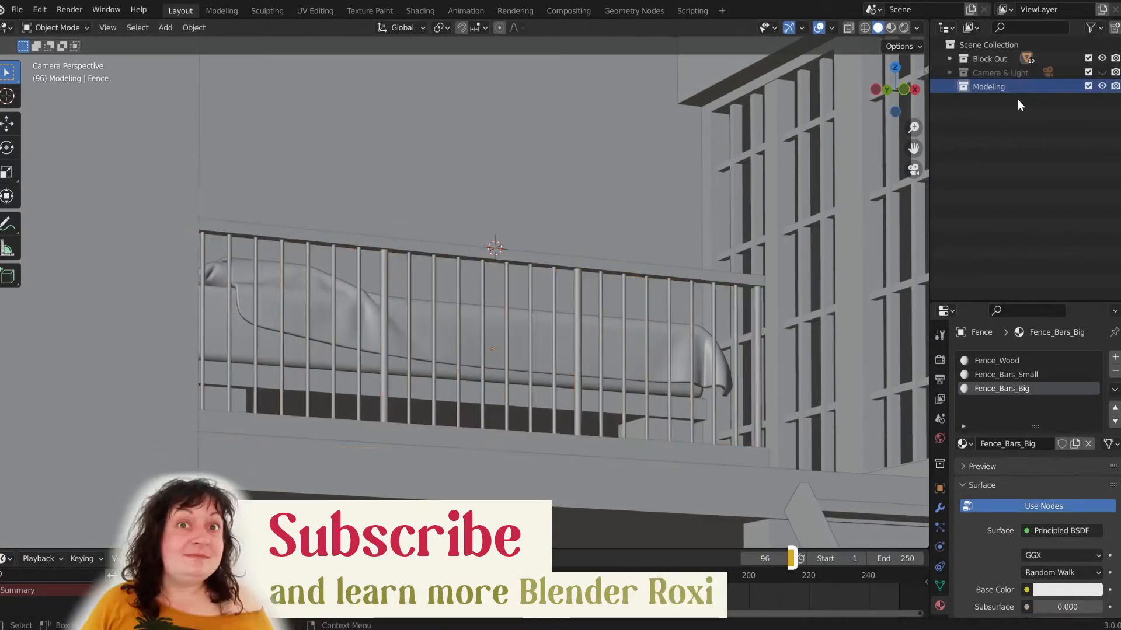
middle_click_drag(635, 214, 596, 254)
scroll(540, 155, "up", 4)
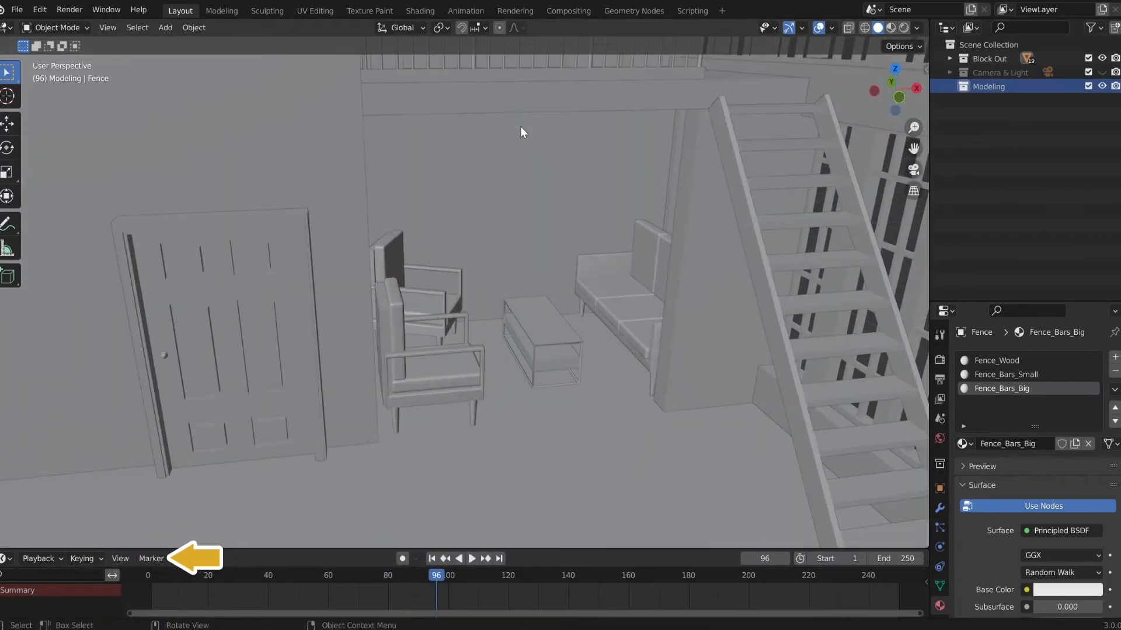
middle_click_drag(520, 126, 502, 313, "shift")
middle_click_drag(509, 106, 521, 265, "shift")
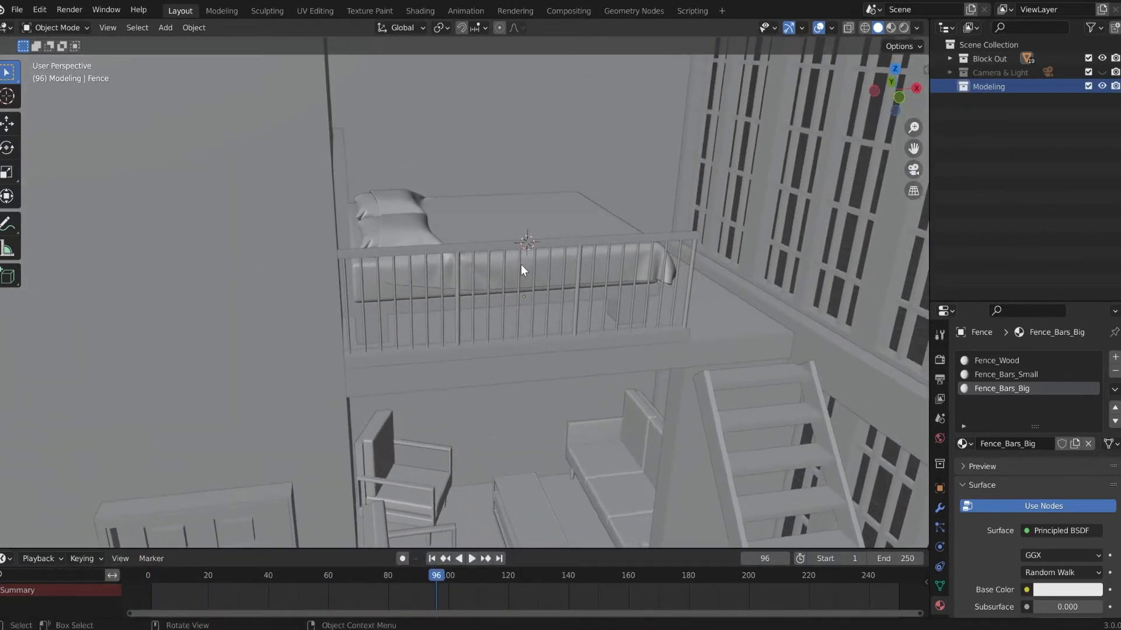
left_click(525, 243)
key("KP_Decimal")
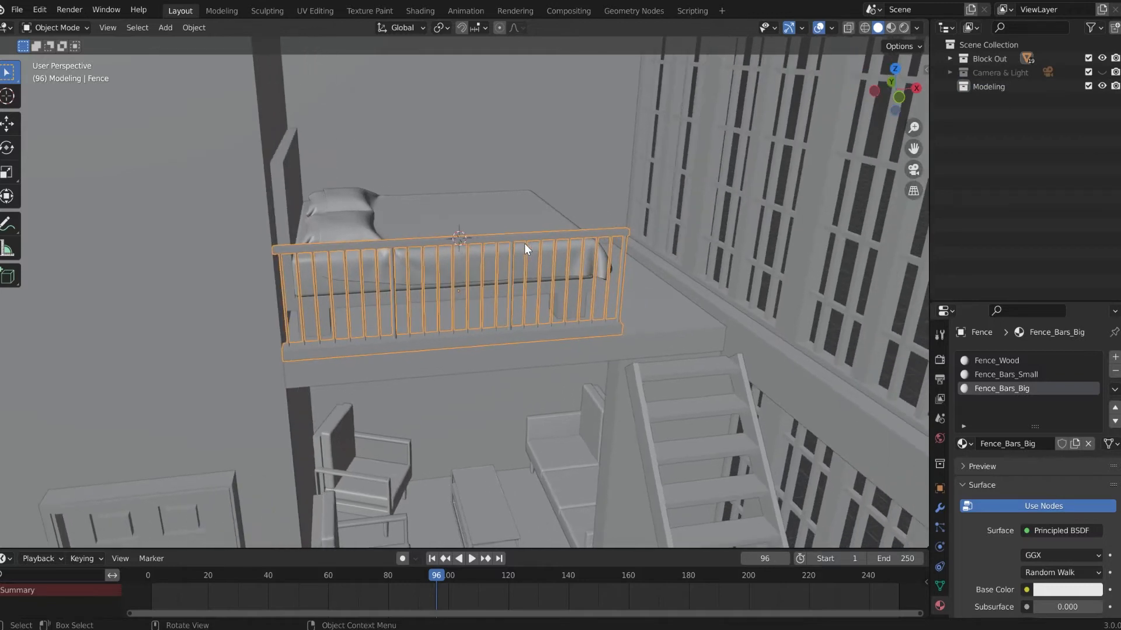
key("alt+a")
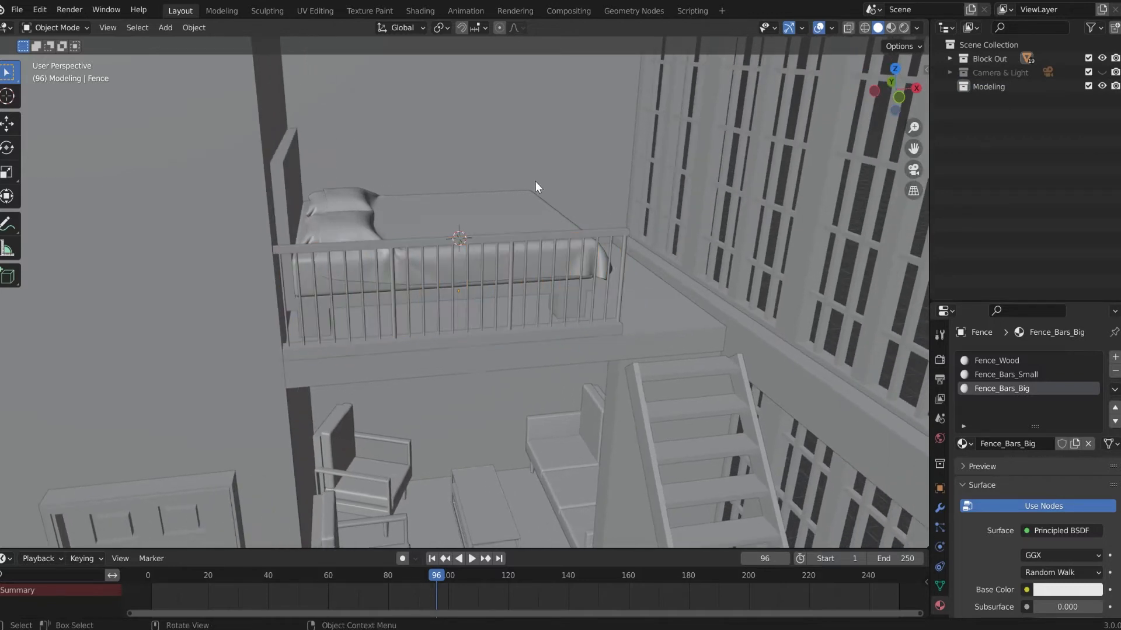
Add a Bezier curve at the 3D cursor on the fence's handrail.
scroll(531, 186, "up", 3)
key("shift+a")
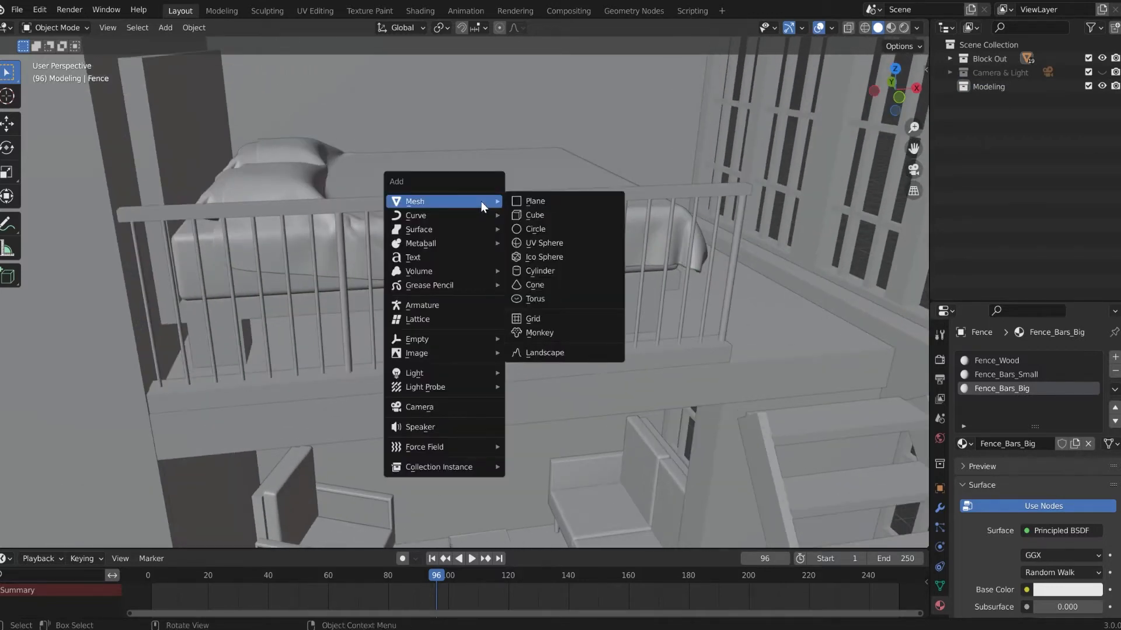
mouse_move(474, 219)
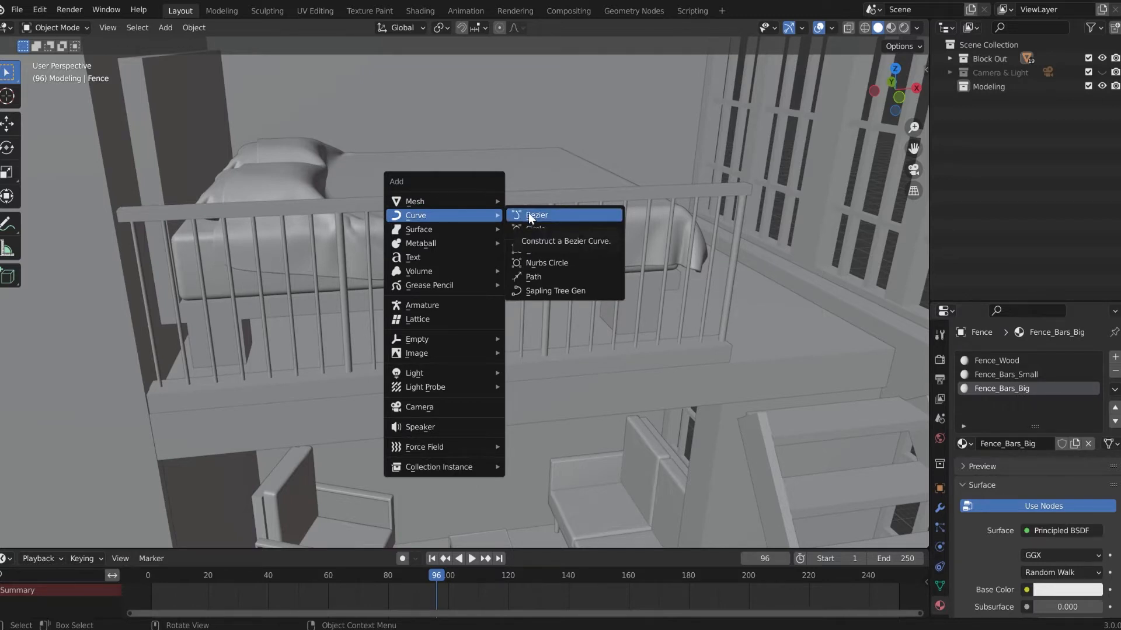
left_click(529, 216)
scroll(528, 214, "up", 4)
middle_click_drag(442, 138, 462, 302, "shift")
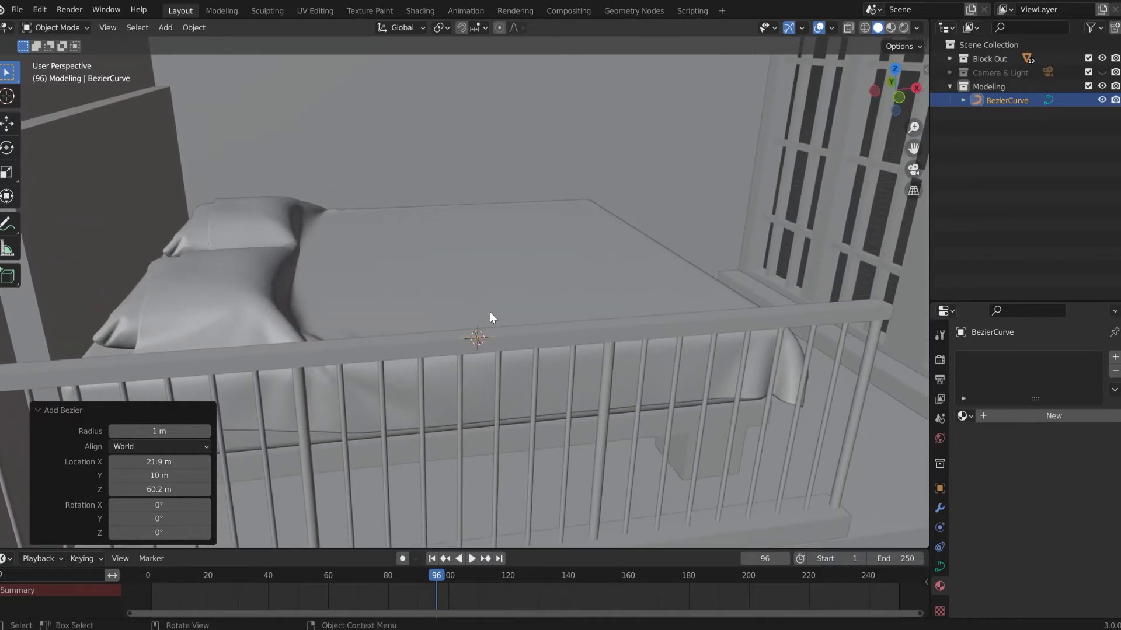
scroll(499, 342, "up", 5)
Rotate the Bezier curve's points by -90° around the X axis in Edit Mode.
key("Tab")
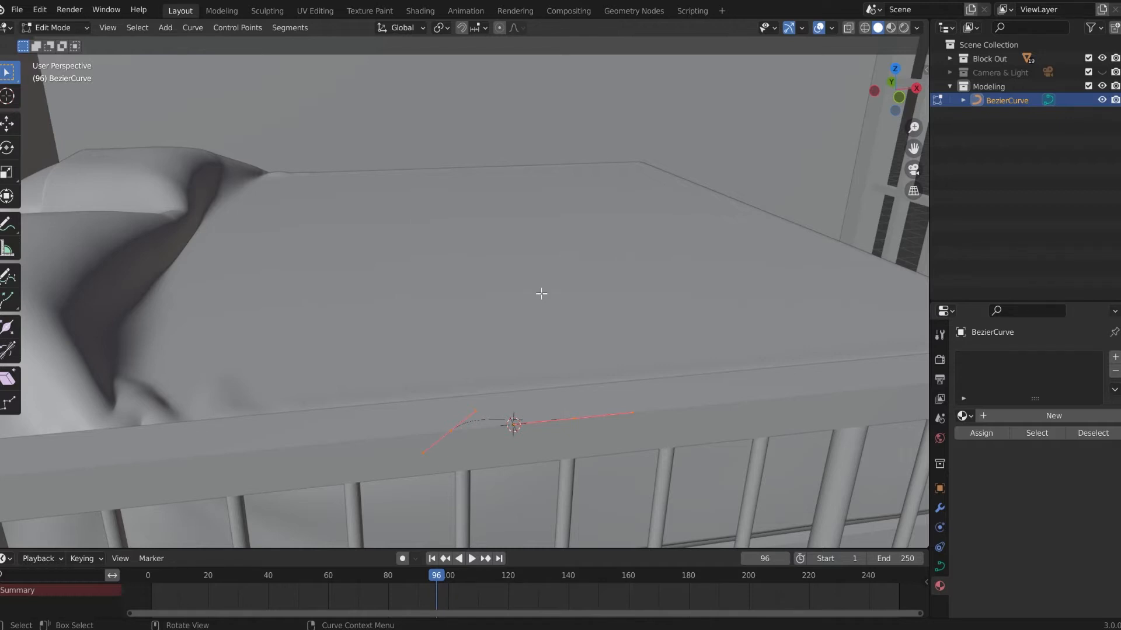
key("r")
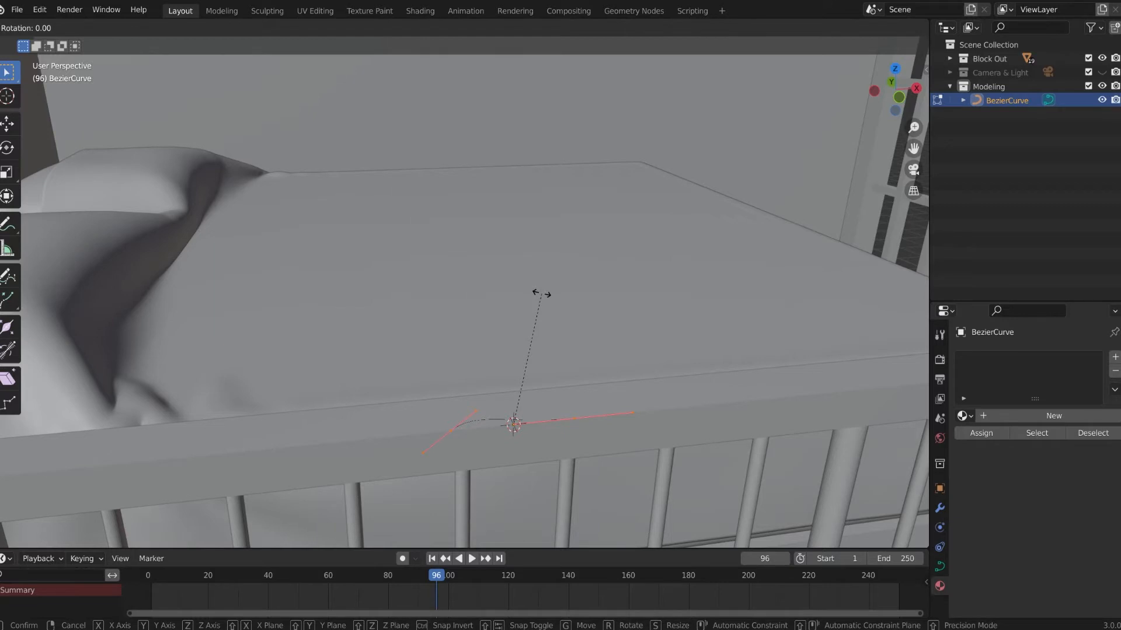
key("x")
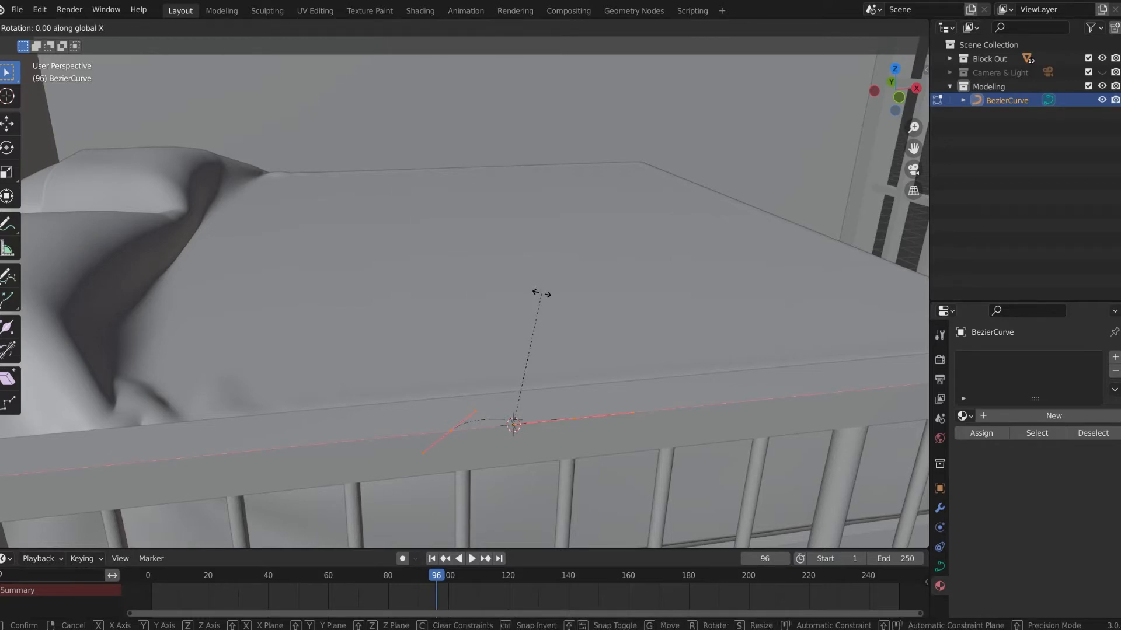
type("-90")
key("Return")
middle_click_drag(538, 292, 635, 341)
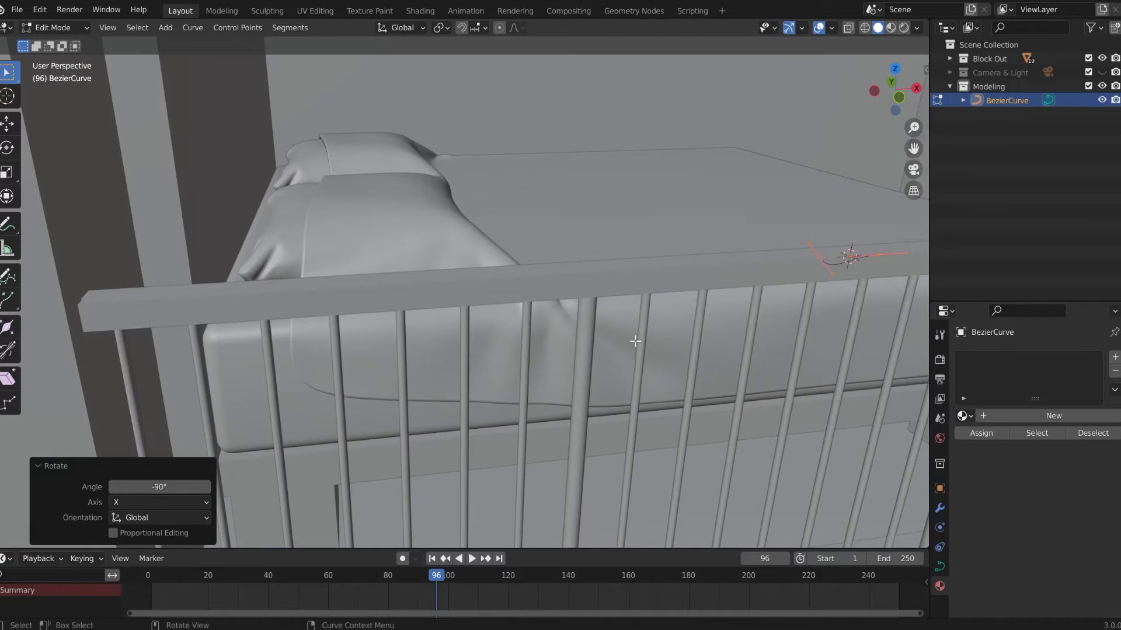
Move the curve's points about -20.69 m along X to the pillow end of the handrail.
key("g")
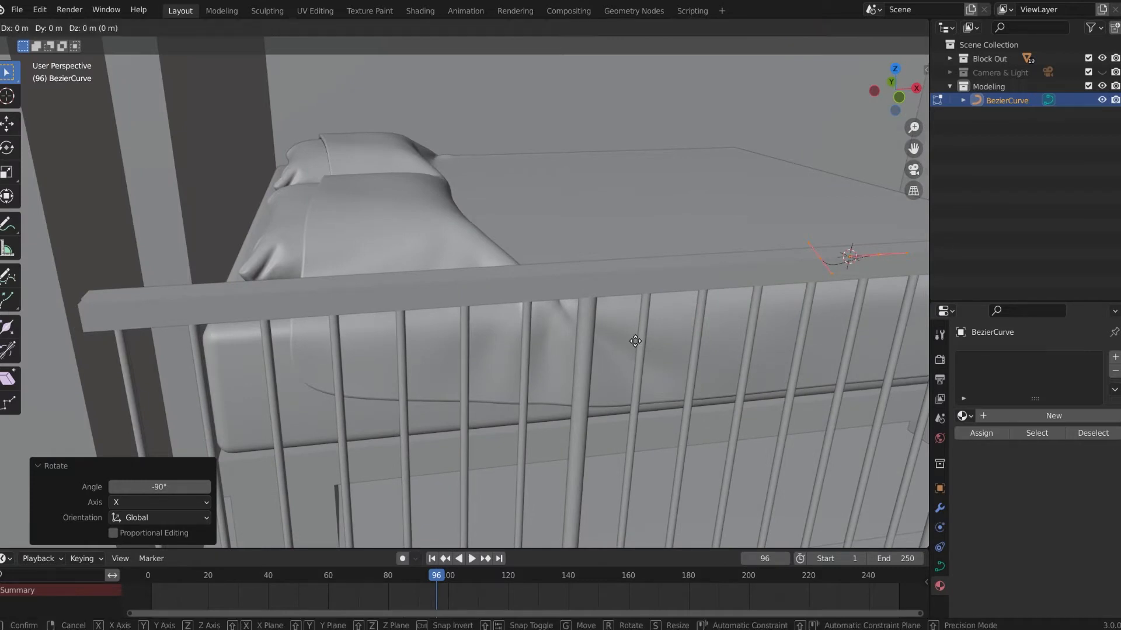
key("x")
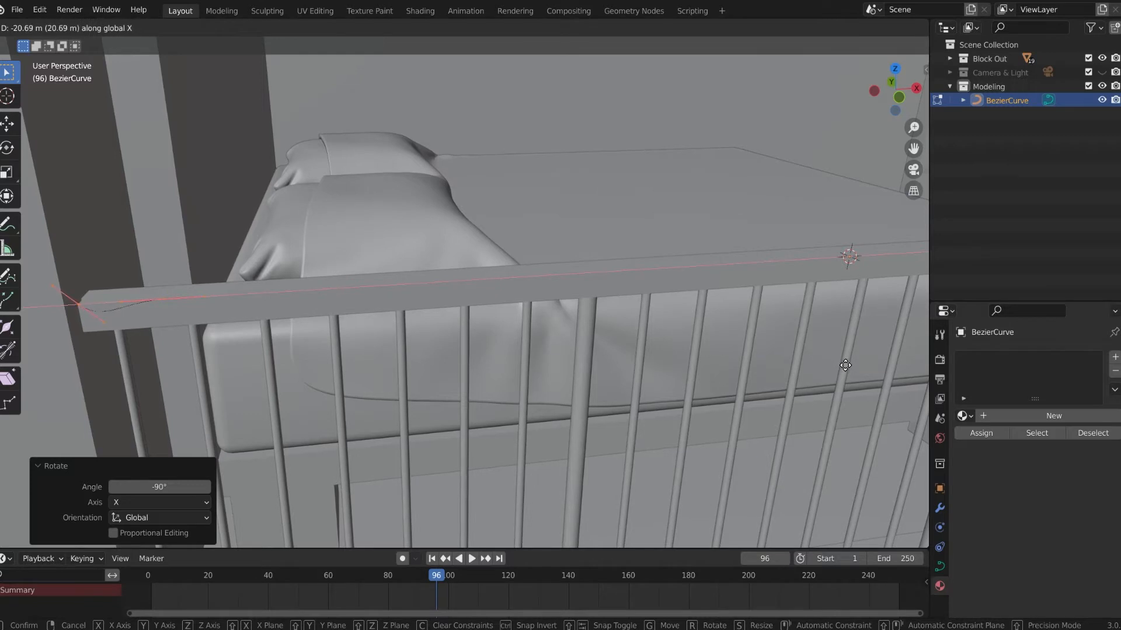
left_click(845, 365)
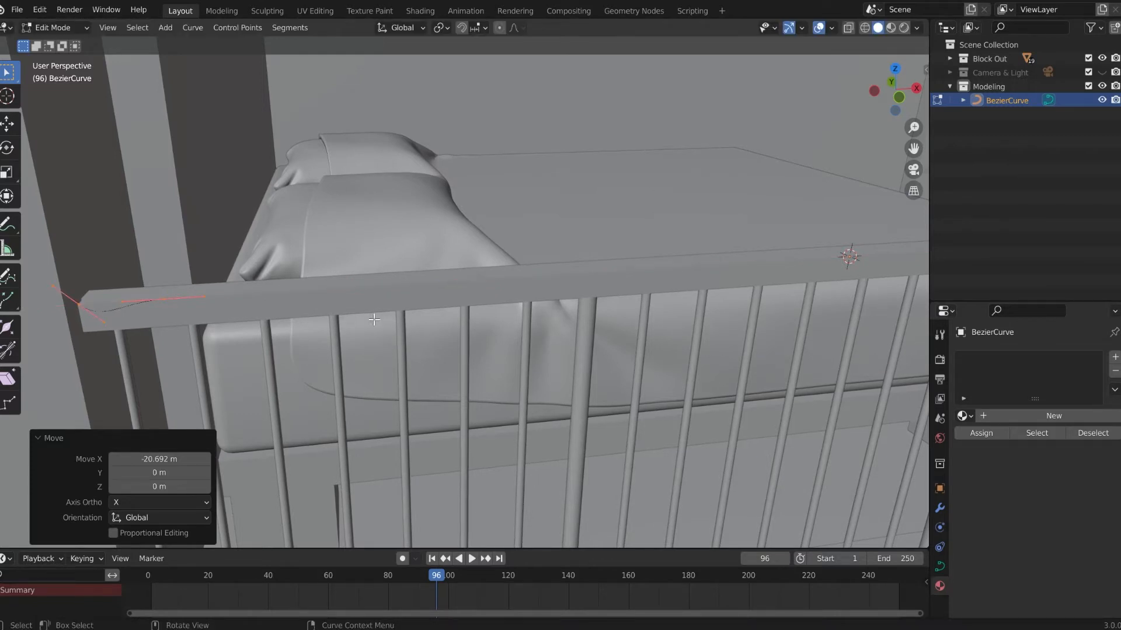
Rotate the curve's outer control point about -44° around Y so its handles run along the handrail.
key("r")
key("y")
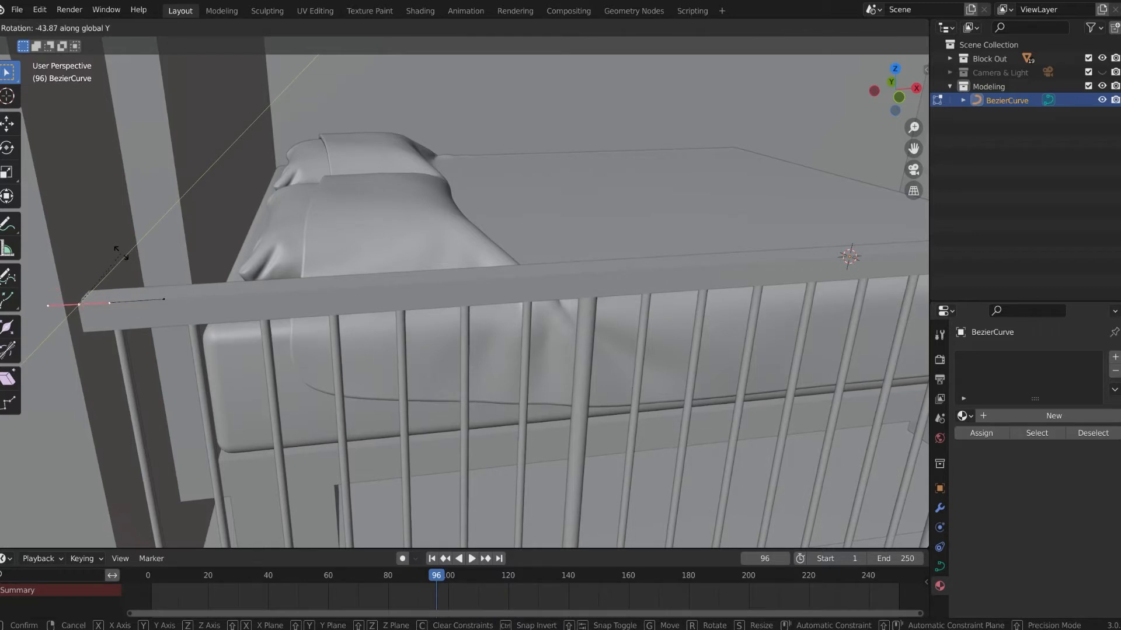
left_click(120, 252)
middle_click_drag(179, 305, 232, 291, "shift")
Move the curve's other control point about 41.45 m along X to the window end of the handrail.
left_click_drag(224, 237, 275, 272)
scroll(257, 269, "down", 3)
middle_click_drag(530, 291, 239, 344, "shift")
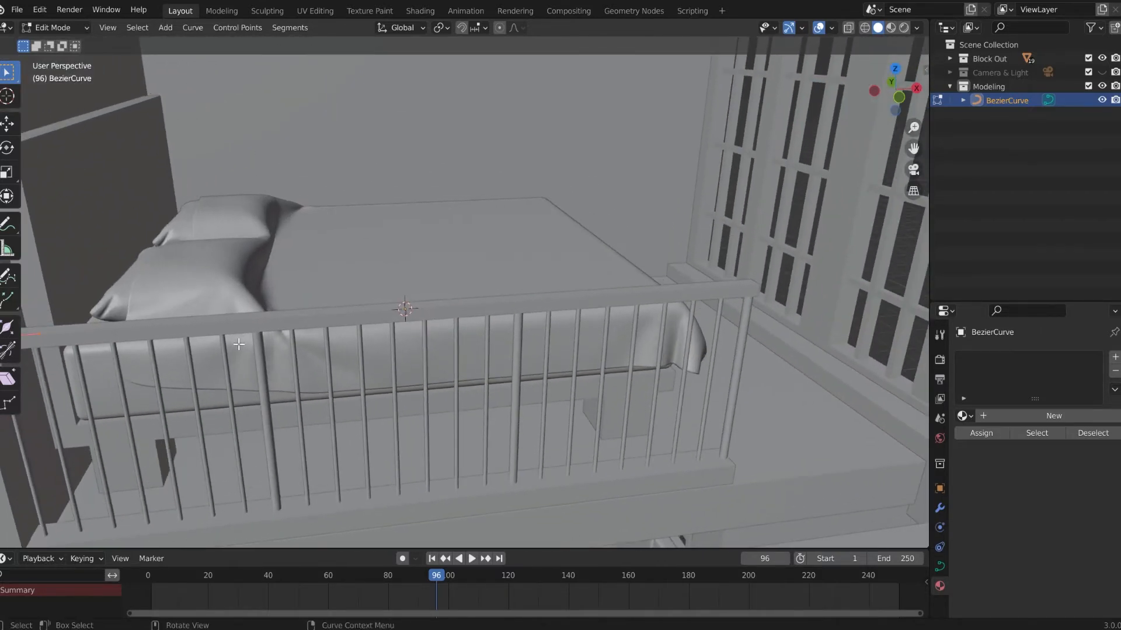
key("g")
key("y")
key("x")
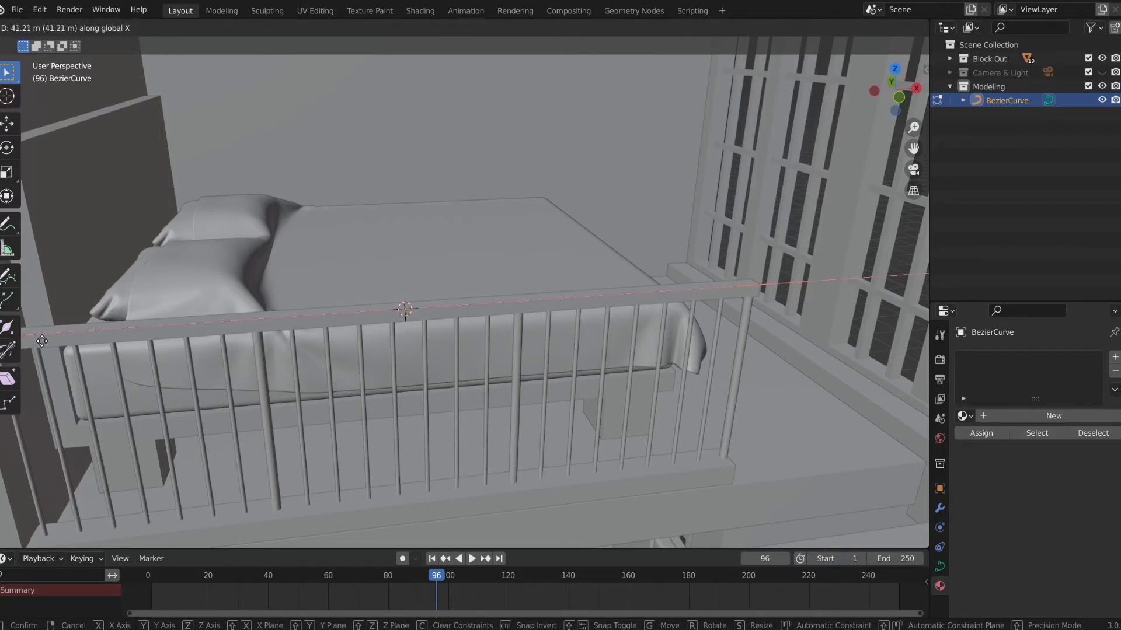
left_click(45, 341)
Select both end points of the curve and subdivide it with 17 cuts.
middle_click_drag(76, 353, 193, 281, "shift")
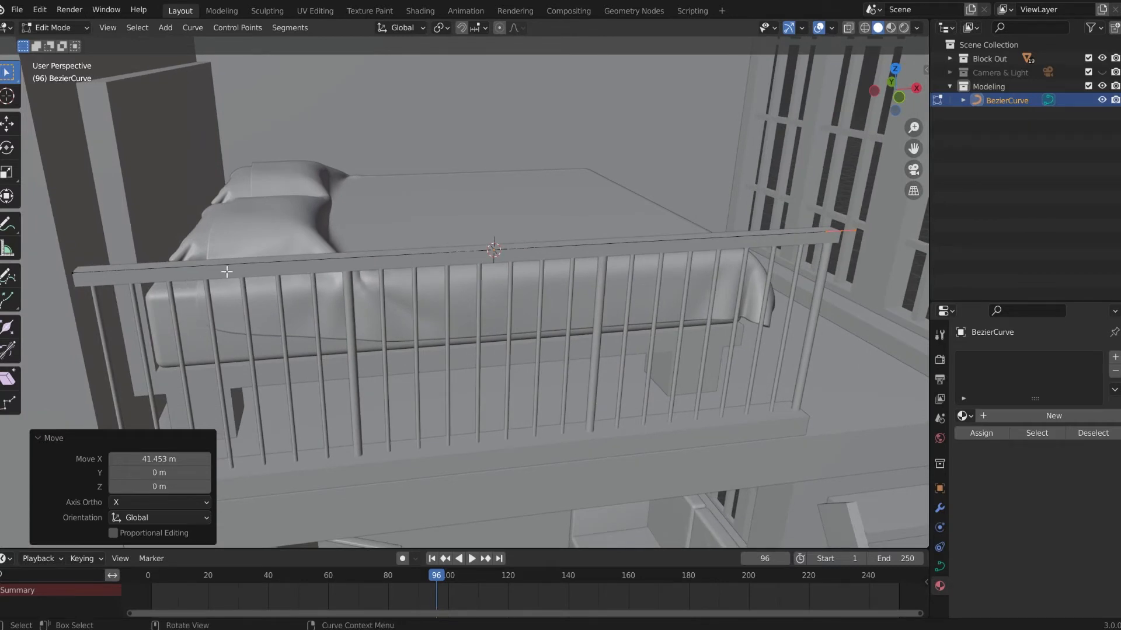
left_click(71, 275, "shift")
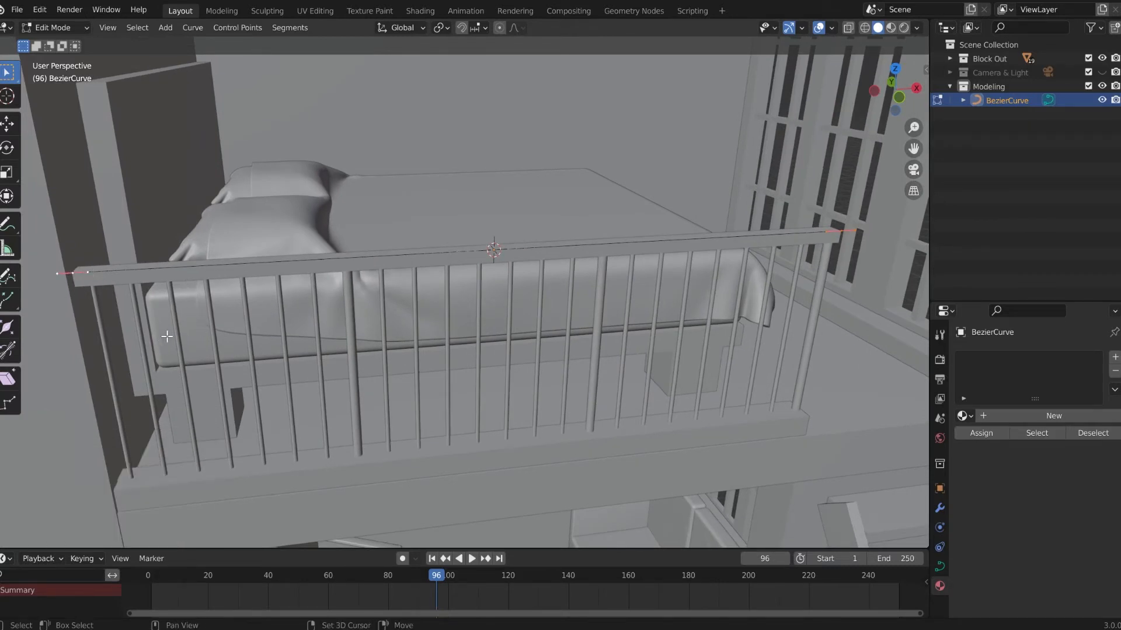
right_click(432, 251)
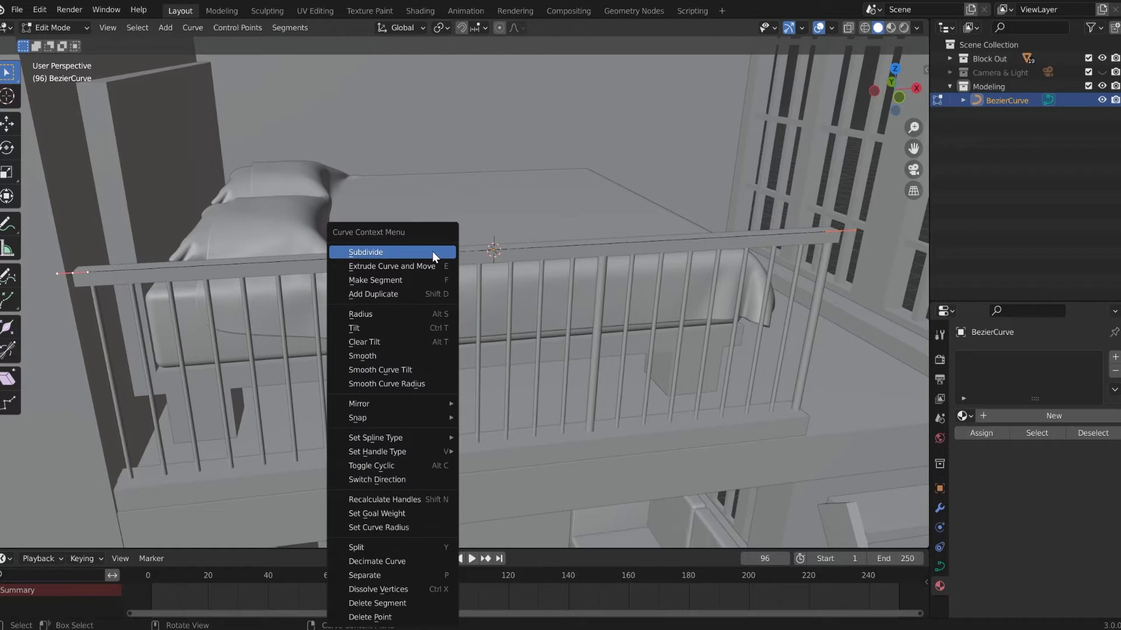
left_click(432, 251)
left_click(171, 533)
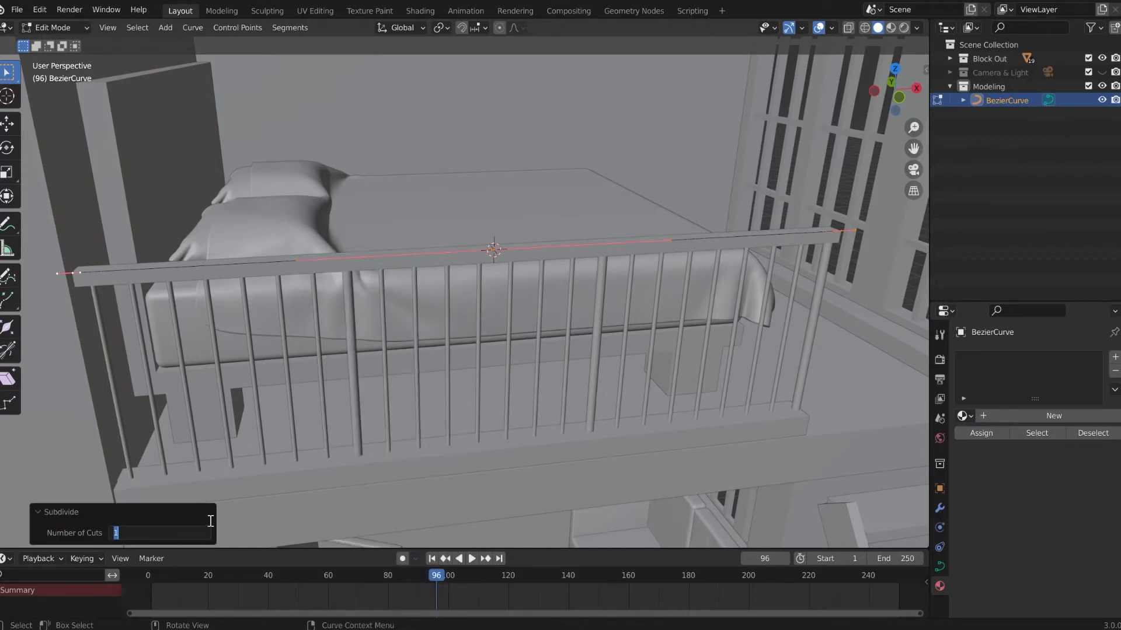
type("1")
type("7")
key("Return")
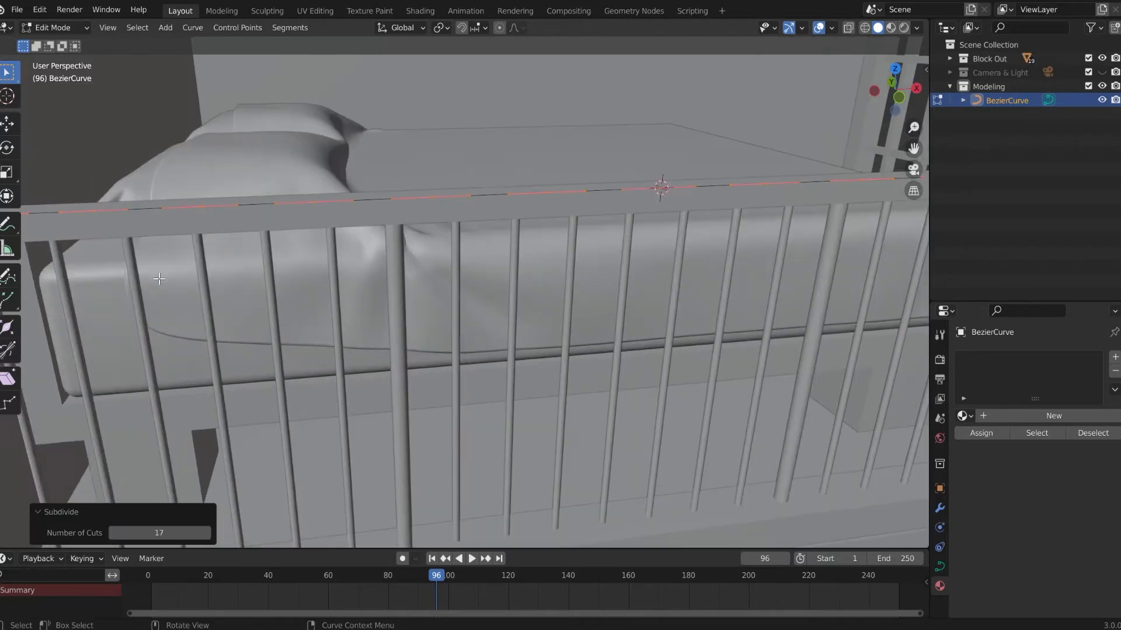
Select every second control point along the curve, starting beside the pillow-end point, and move them about -1 m along Z to form waves.
middle_click_drag(160, 278, 341, 363, "shift")
left_click(273, 369)
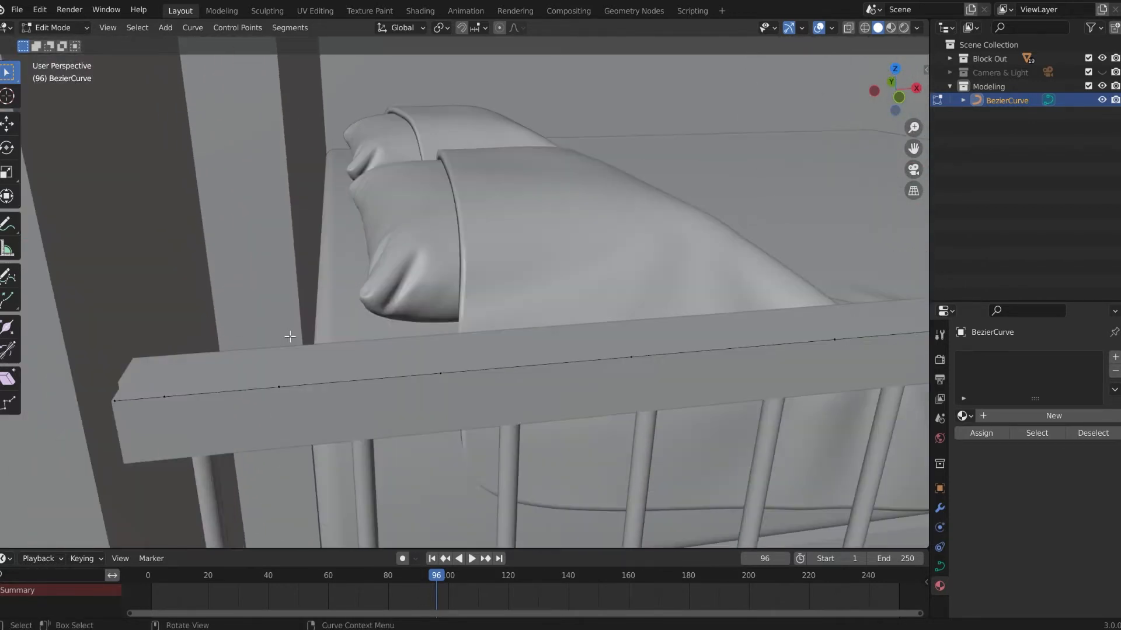
left_click(115, 398)
left_click(165, 396)
left_click(440, 373)
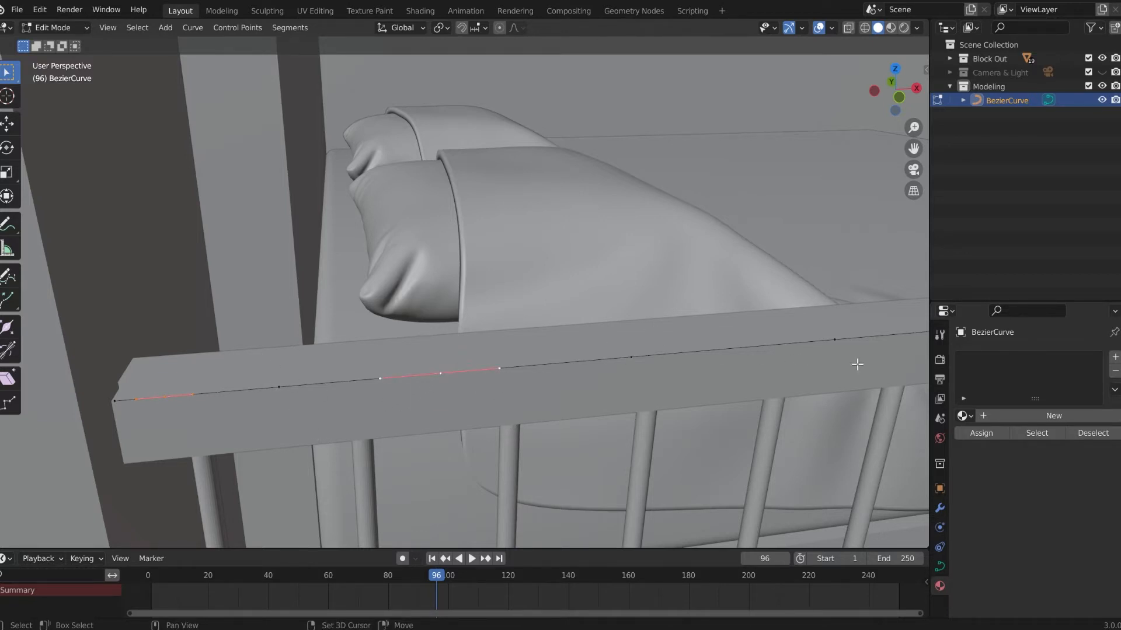
left_click(835, 339)
middle_click_drag(823, 375, 349, 420)
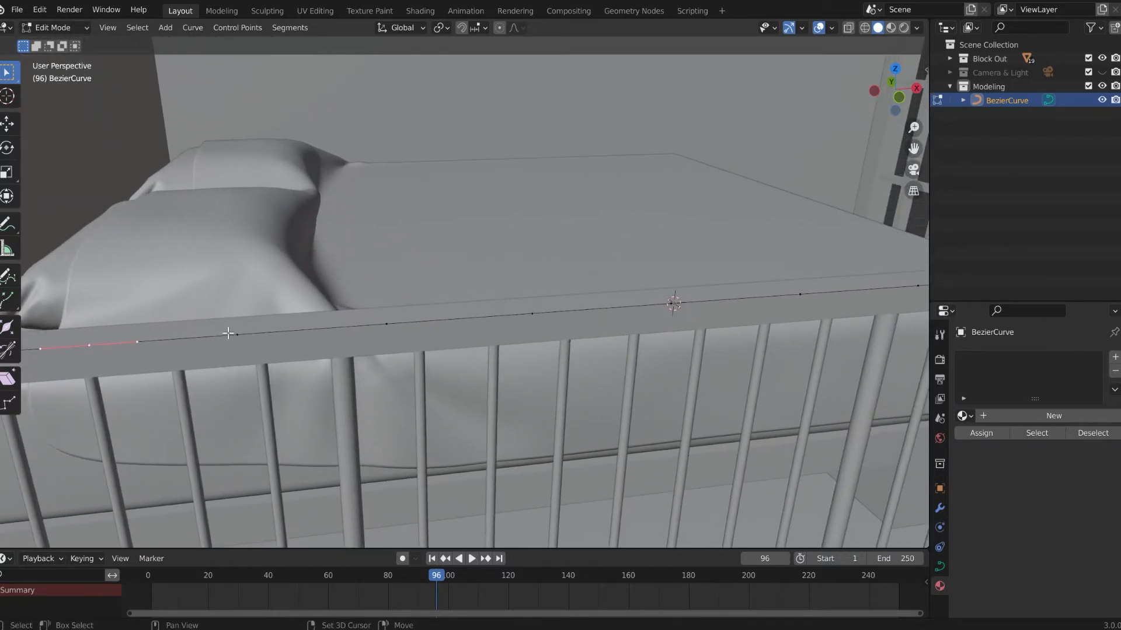
left_click(386, 323, "shift")
left_click(674, 304, "shift")
middle_click_drag(919, 284, 249, 394)
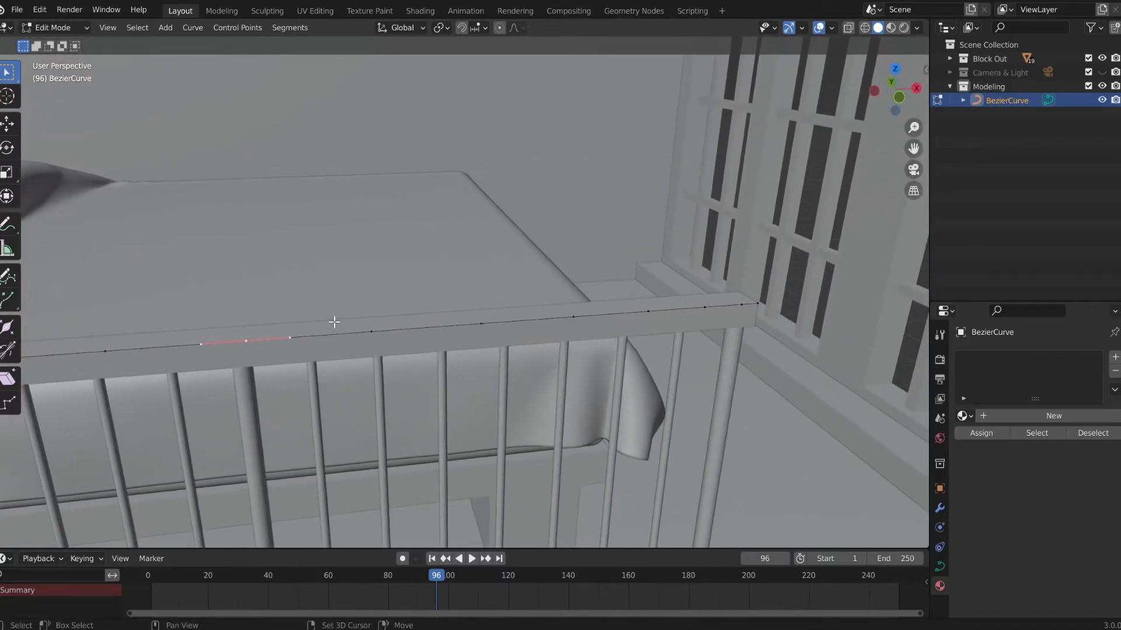
left_click(487, 323, "shift")
left_click(647, 311, "shift")
left_click(742, 305, "shift")
scroll(768, 362, "down", 2)
scroll(768, 362, "down", 1)
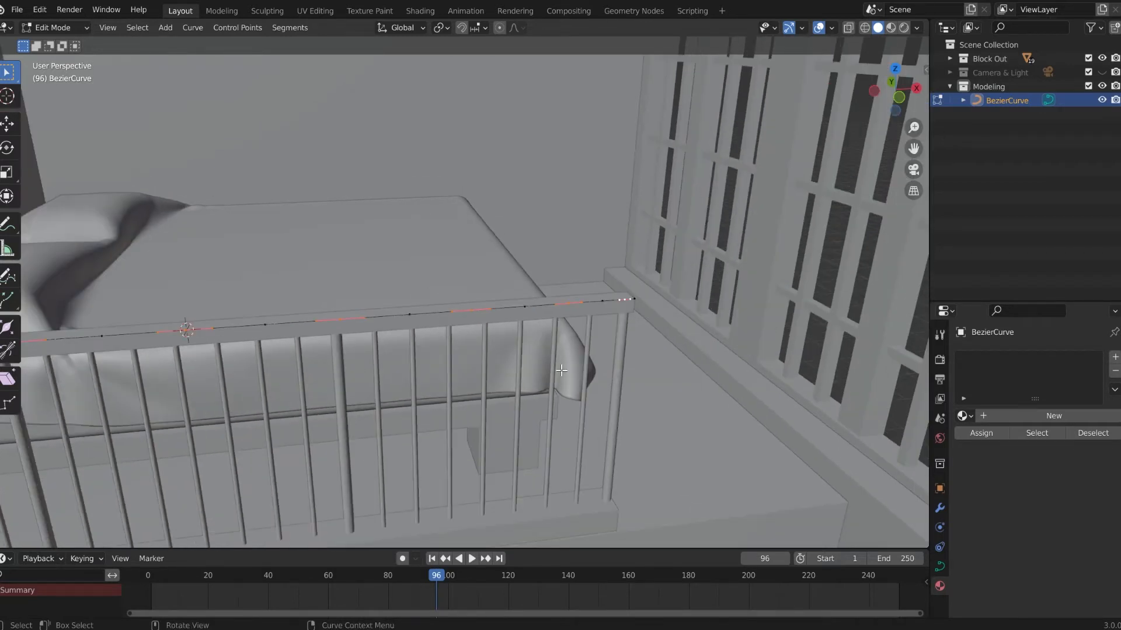
key("g")
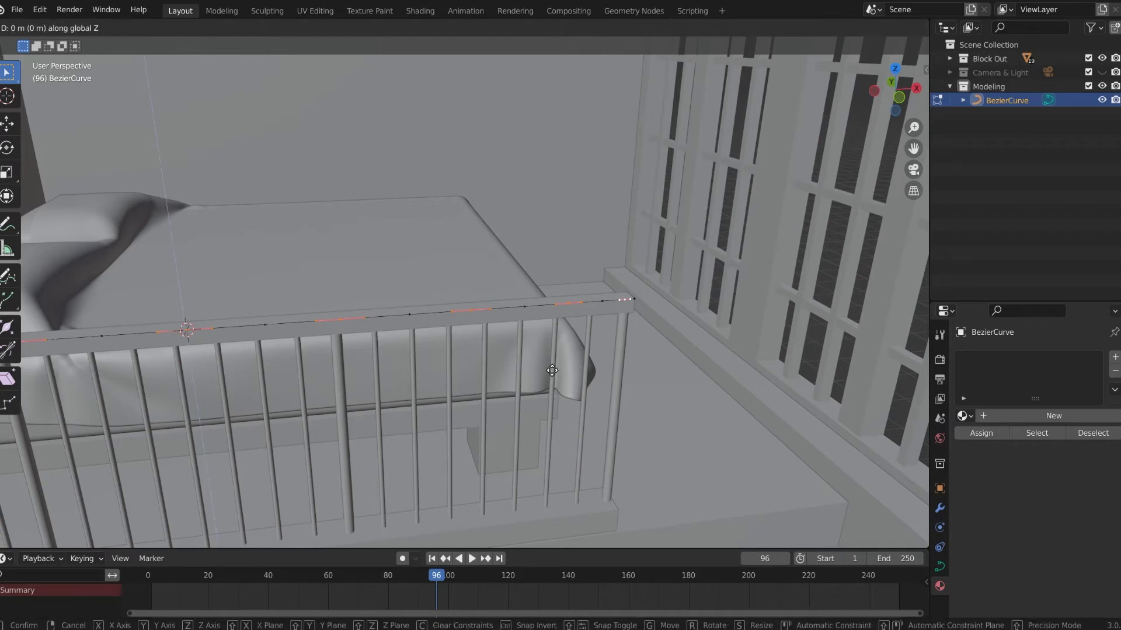
key("z")
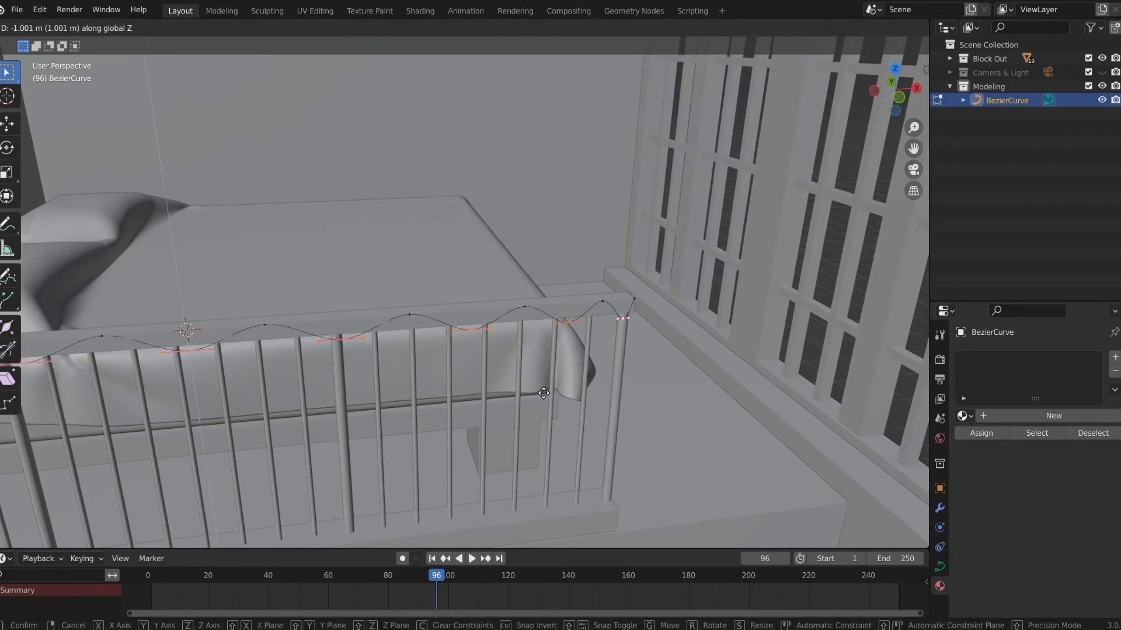
left_click(543, 393)
Return to Object Mode and move the wavy curve about -0.096 m along Y, just in front of the handrail.
middle_click_drag(461, 438, 420, 397)
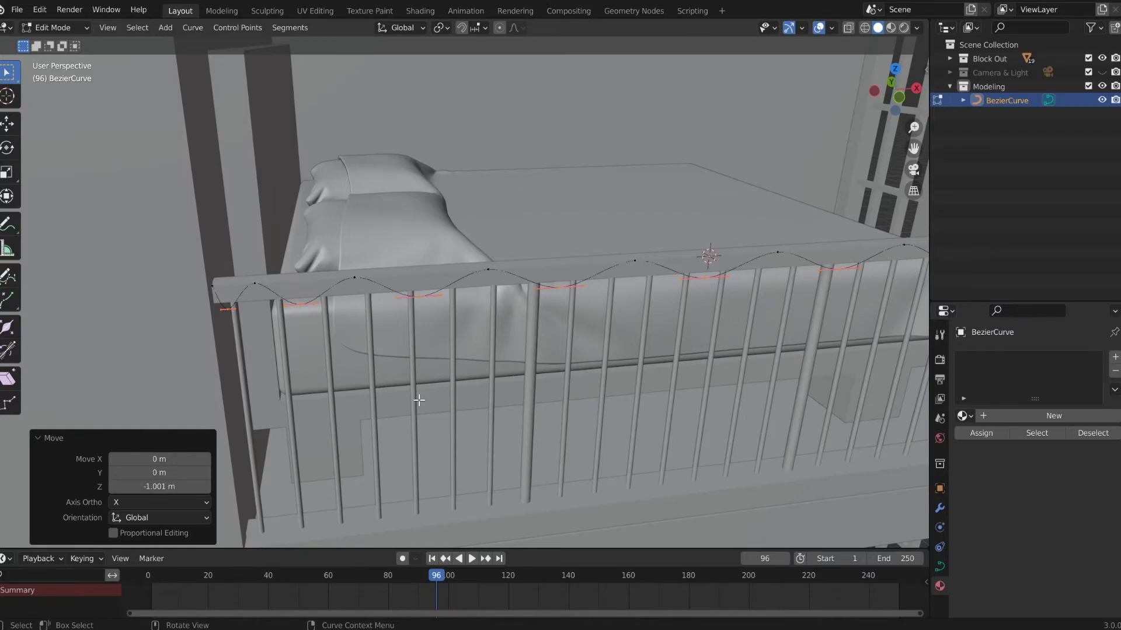
key("Tab")
scroll(377, 409, "down", 4)
middle_click_drag(377, 408, 357, 442)
scroll(569, 374, "up", 4)
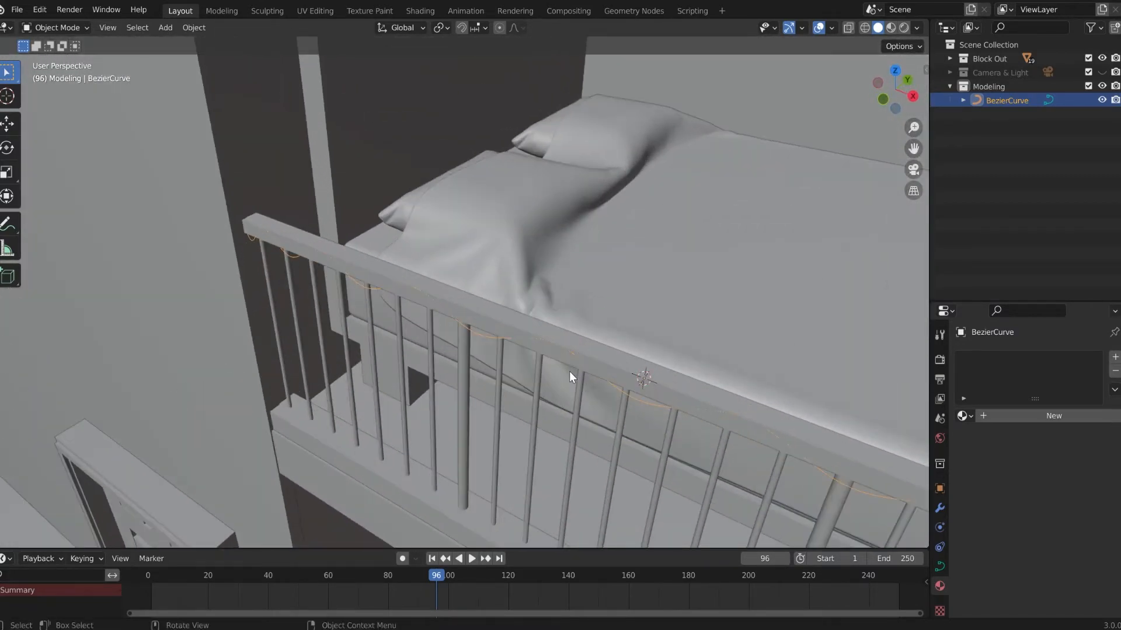
scroll(439, 384, "up", 2)
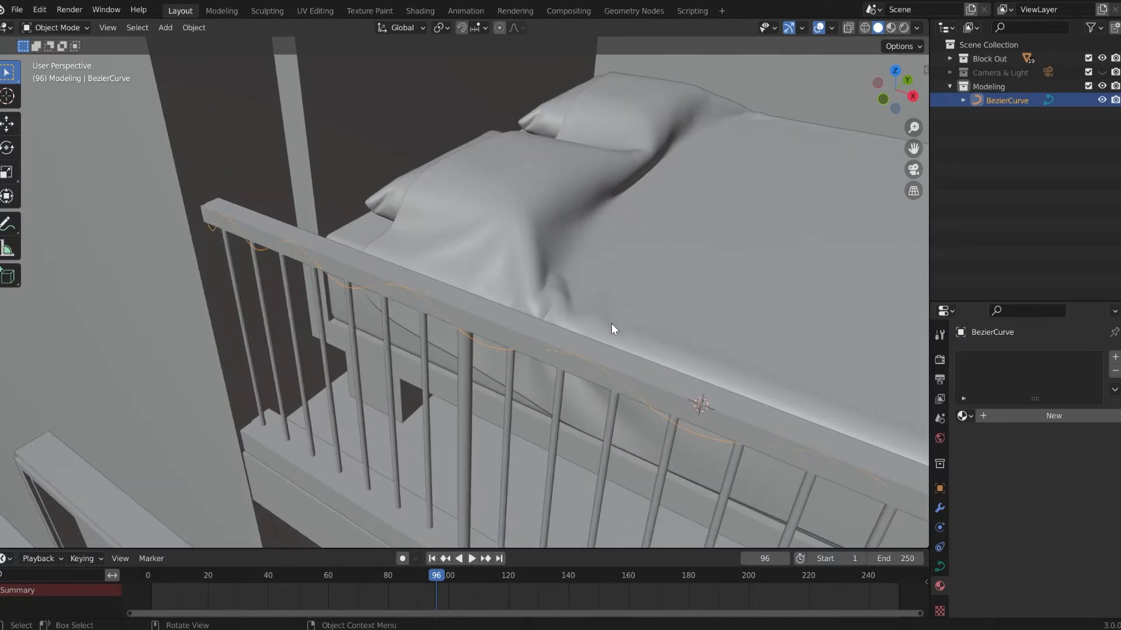
scroll(558, 358, "up", 2)
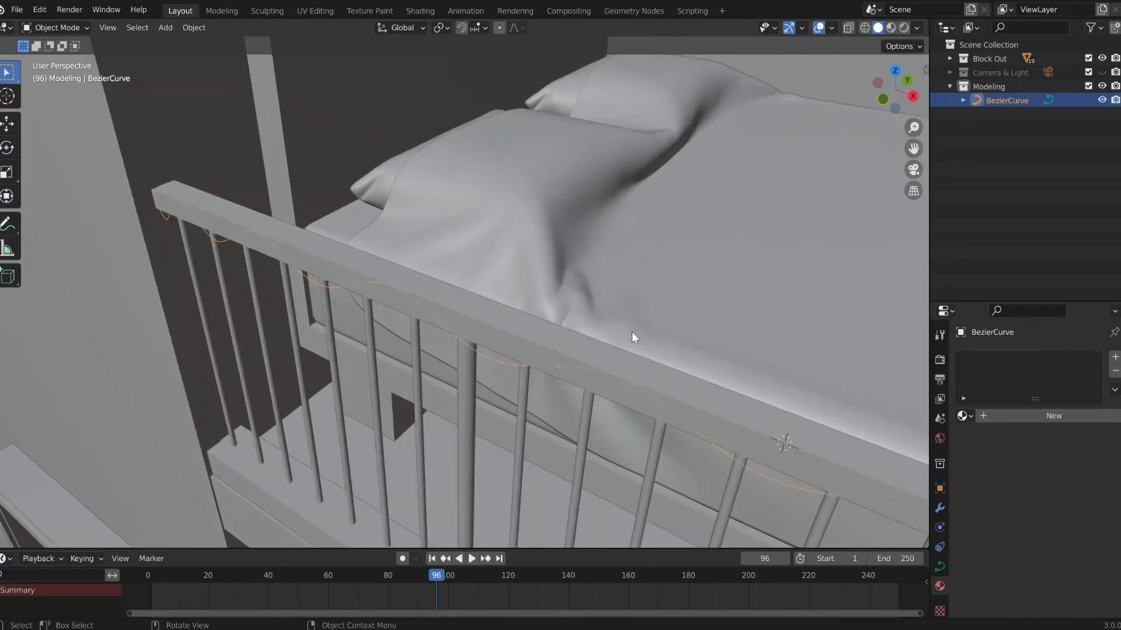
key("g")
key("y")
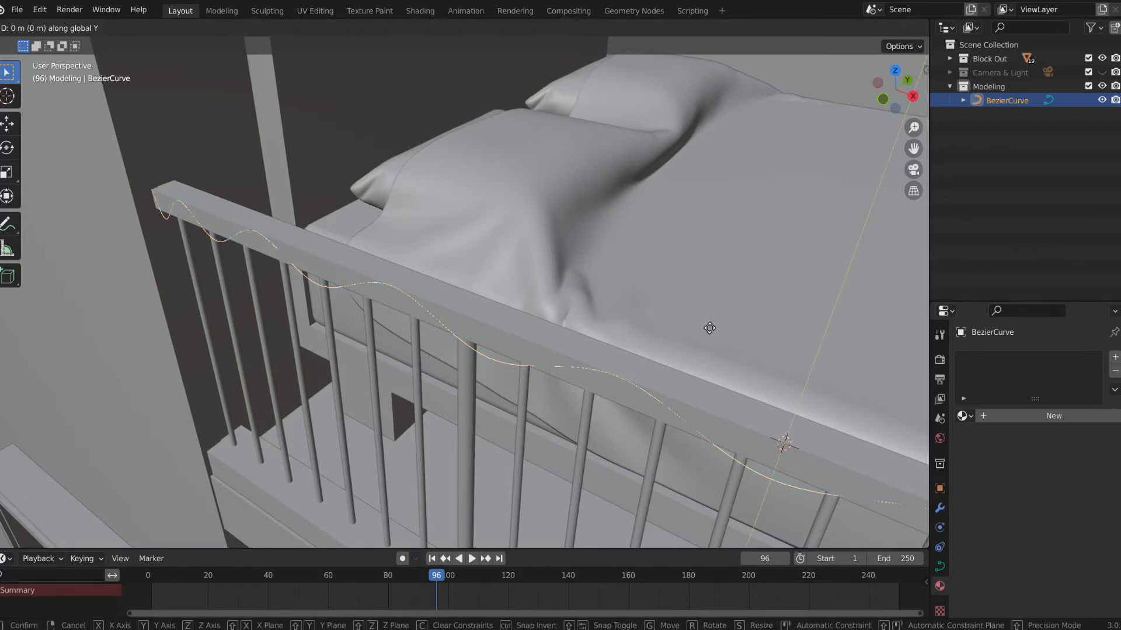
left_click(673, 346)
middle_click_drag(672, 351, 445, 345)
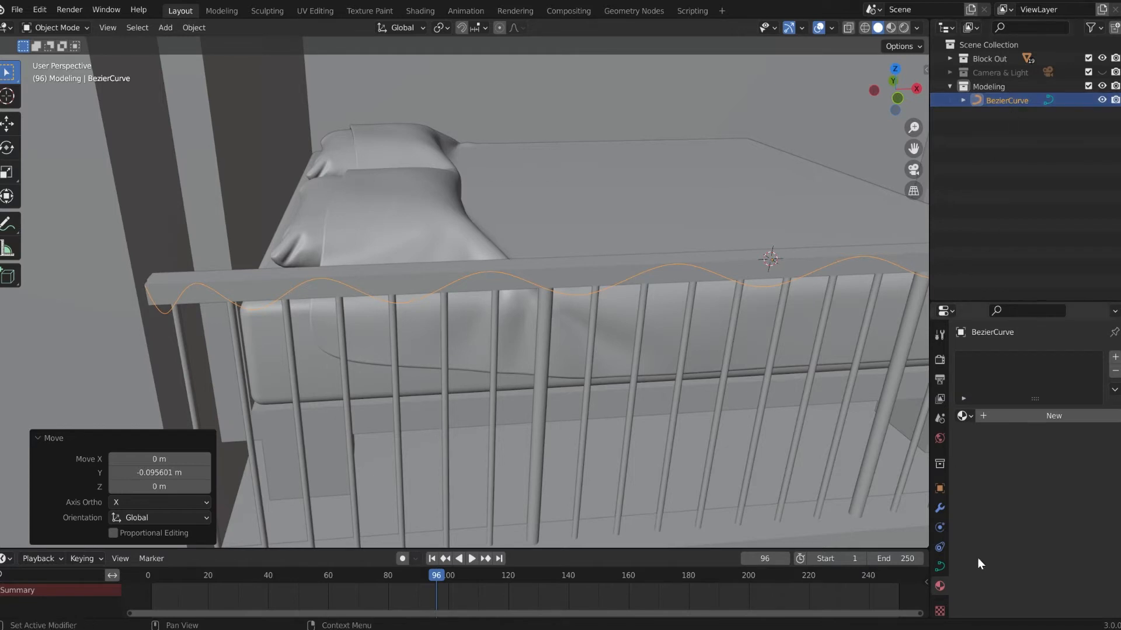
Give the curve a round bevel with a depth of 0.01 m in its geometry settings.
left_click(938, 569)
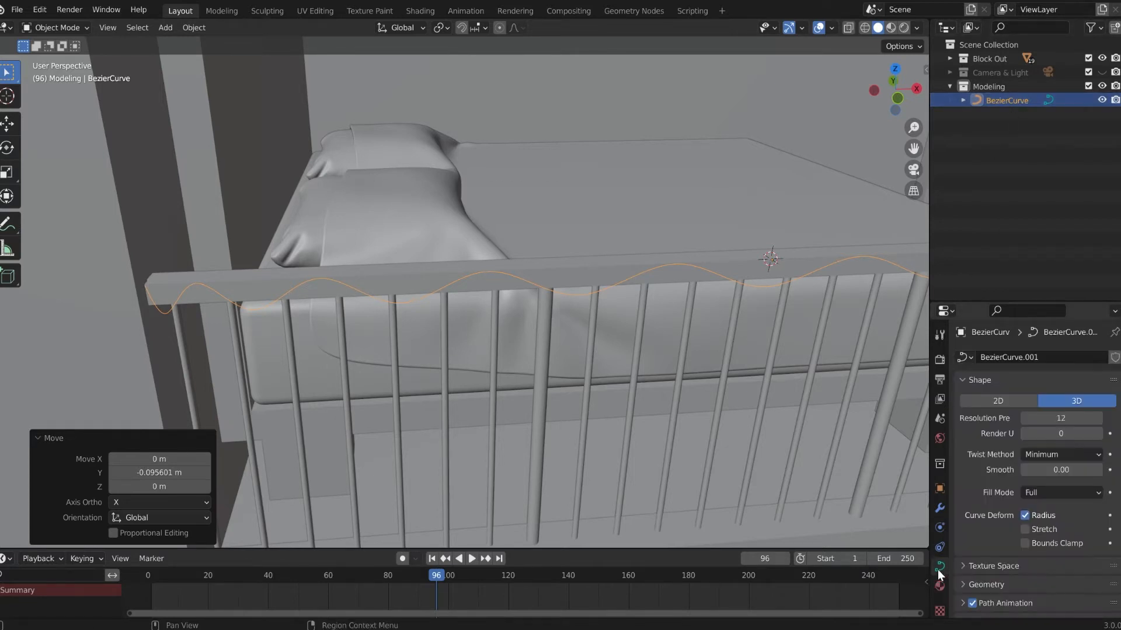
scroll(974, 480, "down", 5)
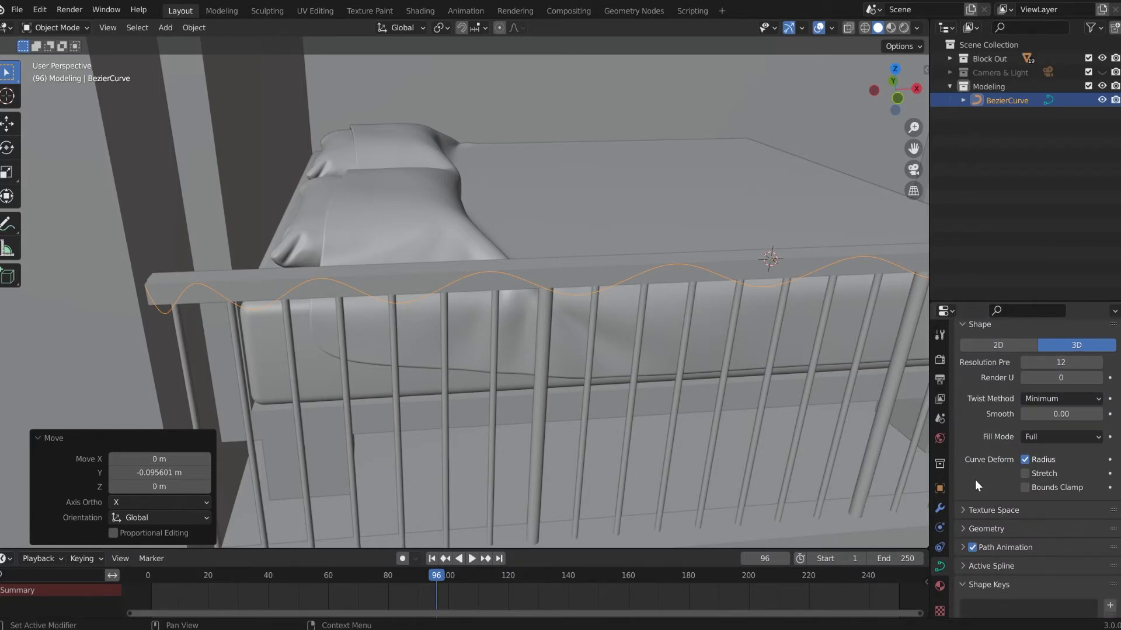
left_click(986, 469)
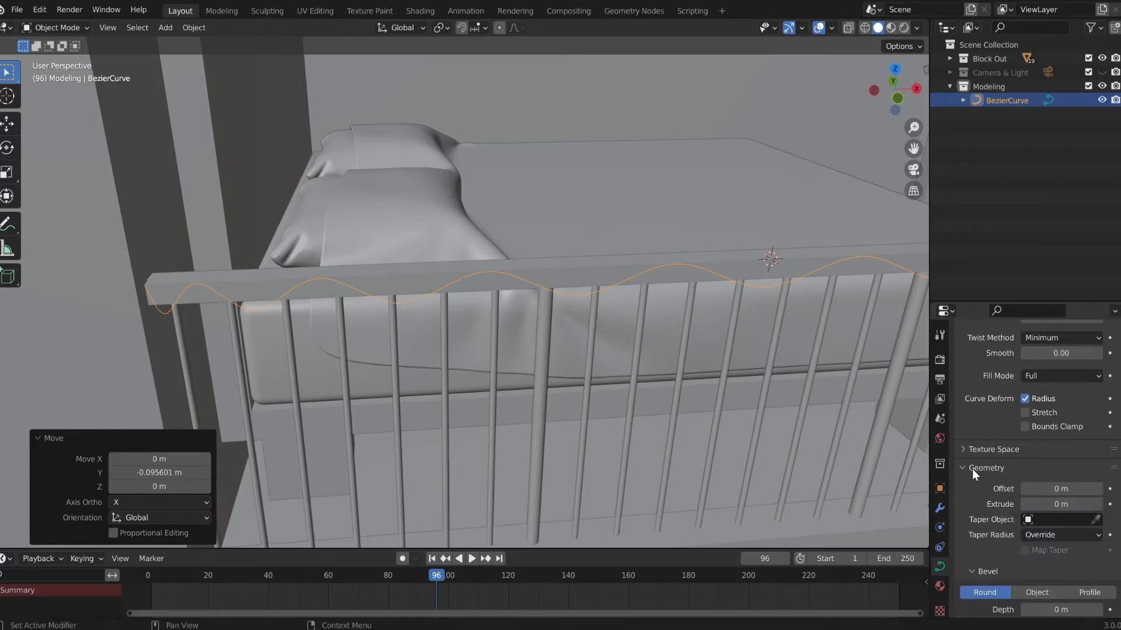
scroll(974, 488, "down", 4)
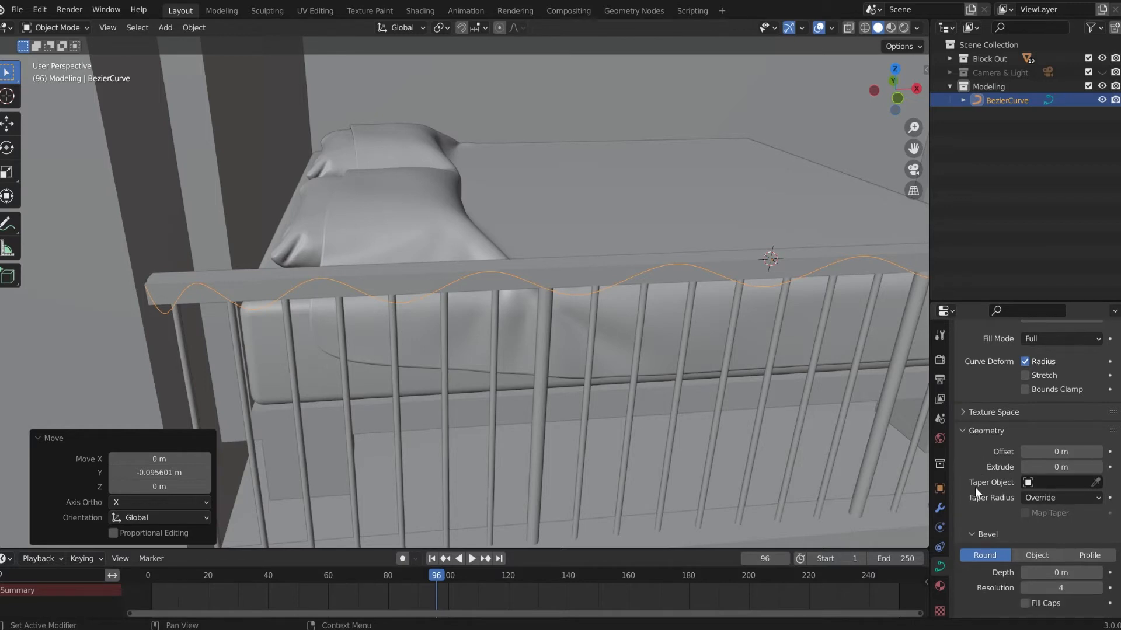
scroll(986, 503, "down", 1)
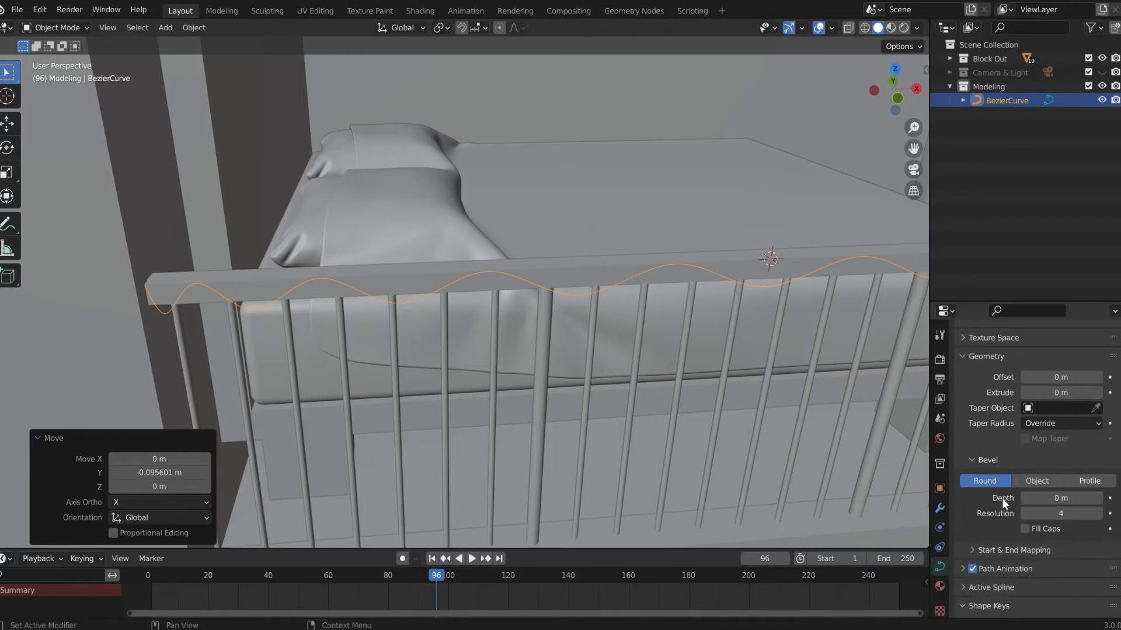
left_click_drag(1048, 503, 1049, 503)
left_click(1099, 498)
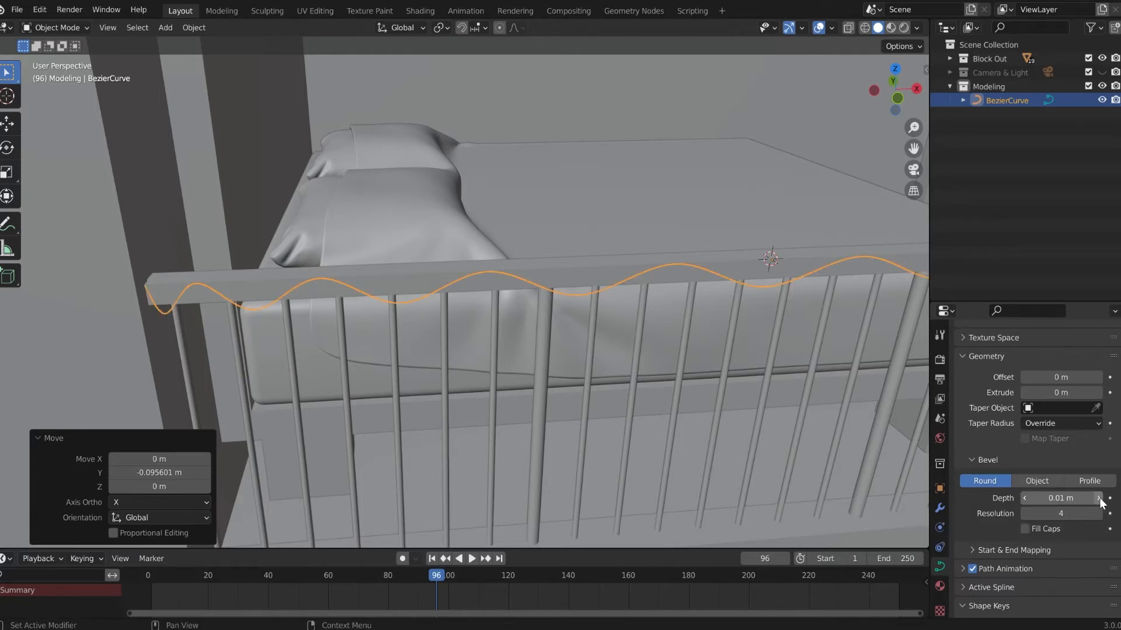
Increase the curve's bevel depth to 0.02 m and deselect everything.
left_click(622, 325)
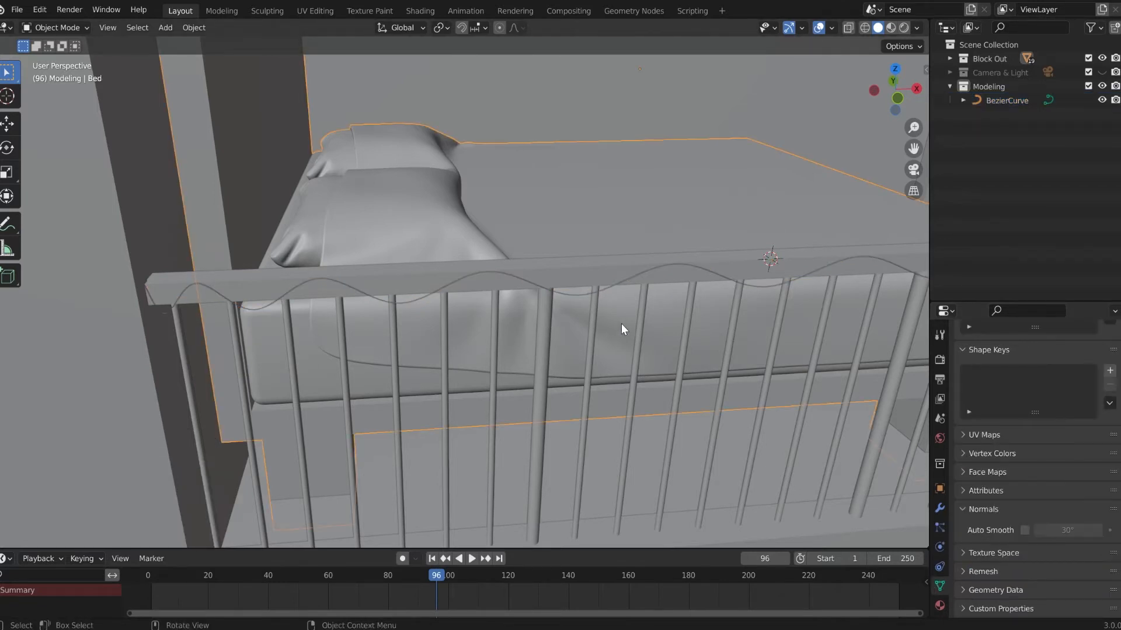
left_click(626, 278)
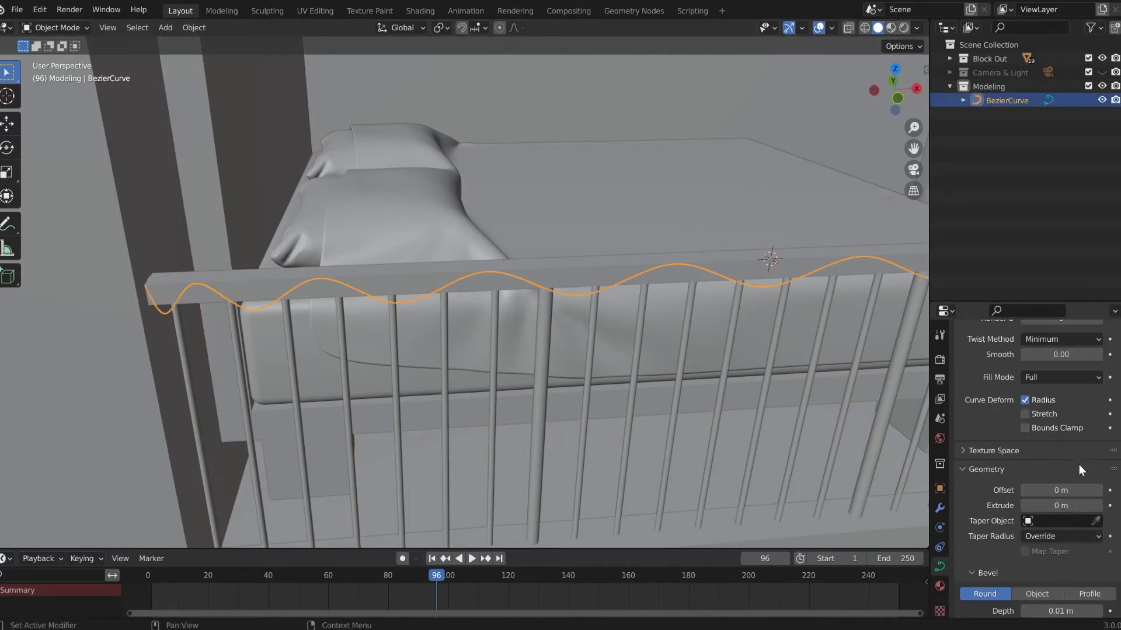
scroll(1079, 465, "up", 2)
scroll(1078, 465, "down", 5)
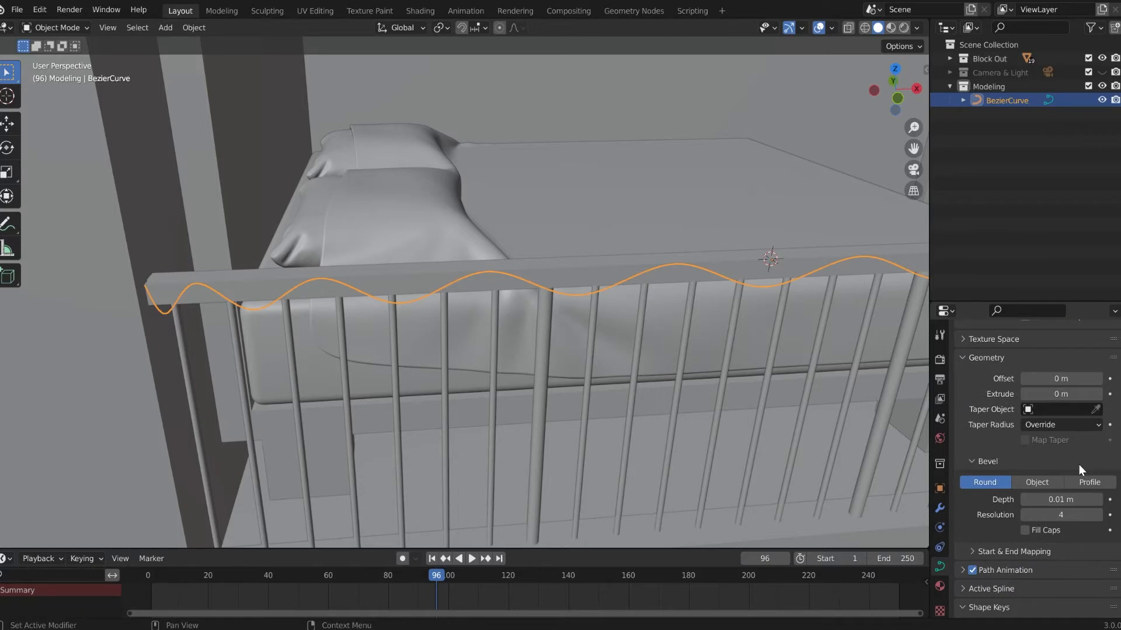
left_click(1099, 499)
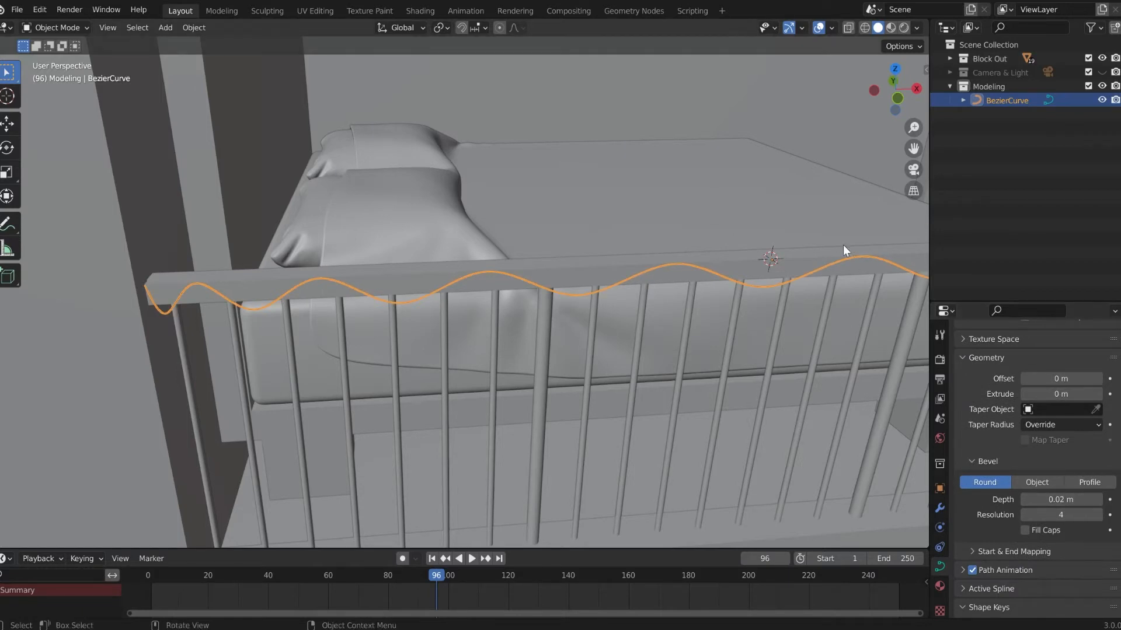
key("alt+a")
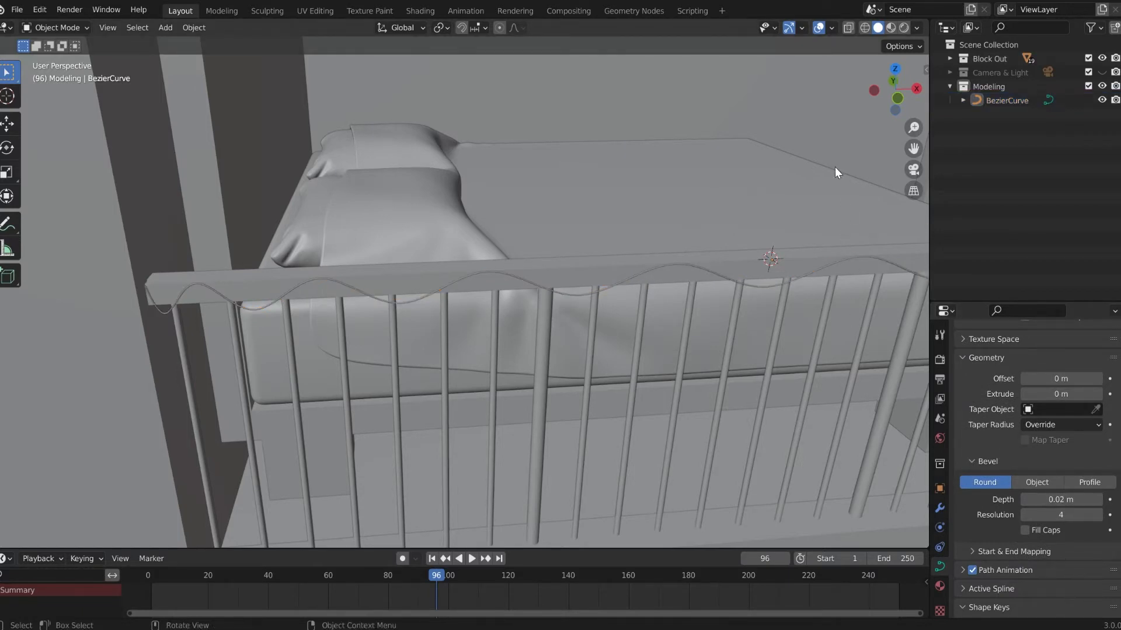
Add a mesh cylinder at the 3D cursor on the balcony handrail.
middle_click_drag(835, 169, 847, 334, "ctrl")
scroll(737, 369, "down", 8)
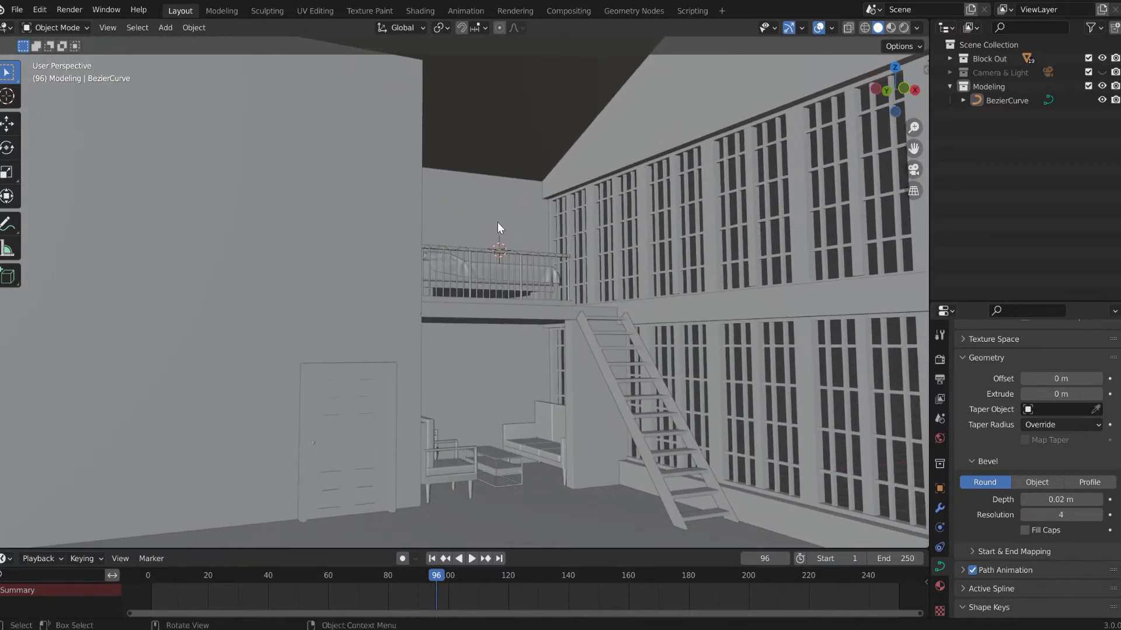
scroll(498, 222, "up", 5)
scroll(538, 197, "up", 6)
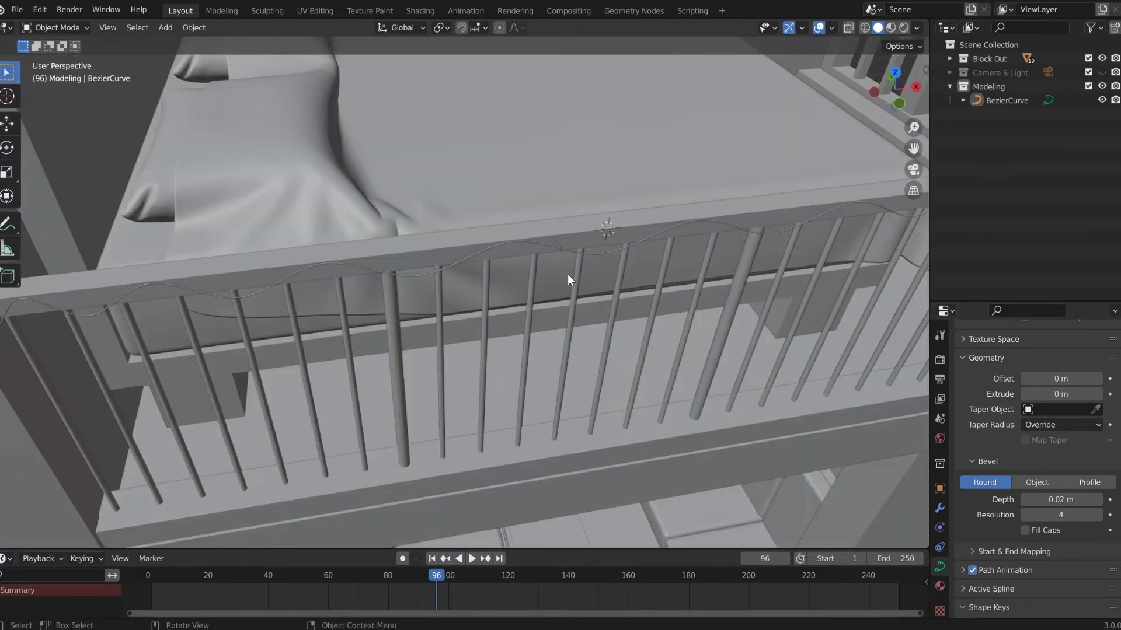
middle_click_drag(600, 243, 442, 279)
scroll(432, 297, "up", 3)
key("shift+a")
mouse_move(517, 203)
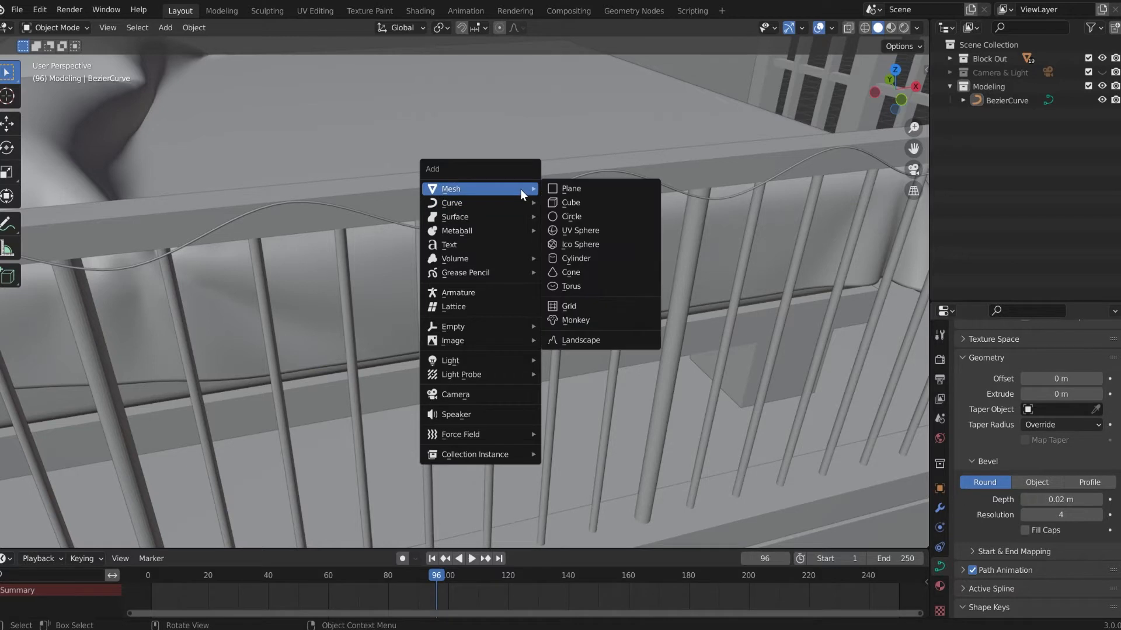
left_click(570, 260)
Move the cylinder about -5.43 m along Y, out in front of the fence.
key("g")
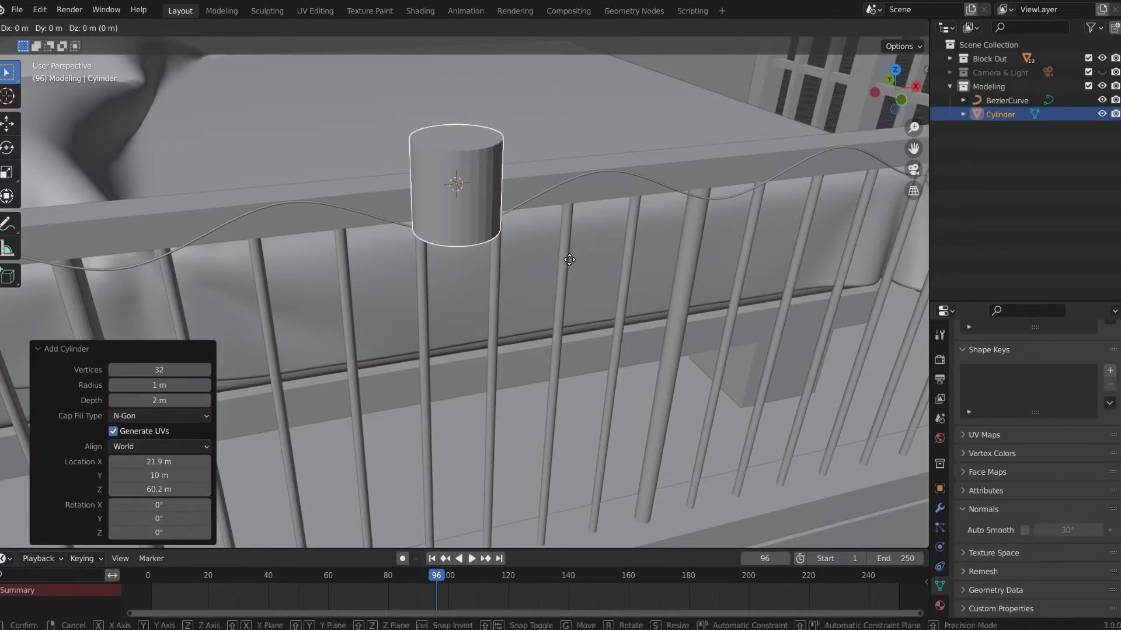
key("y")
left_click(687, 366)
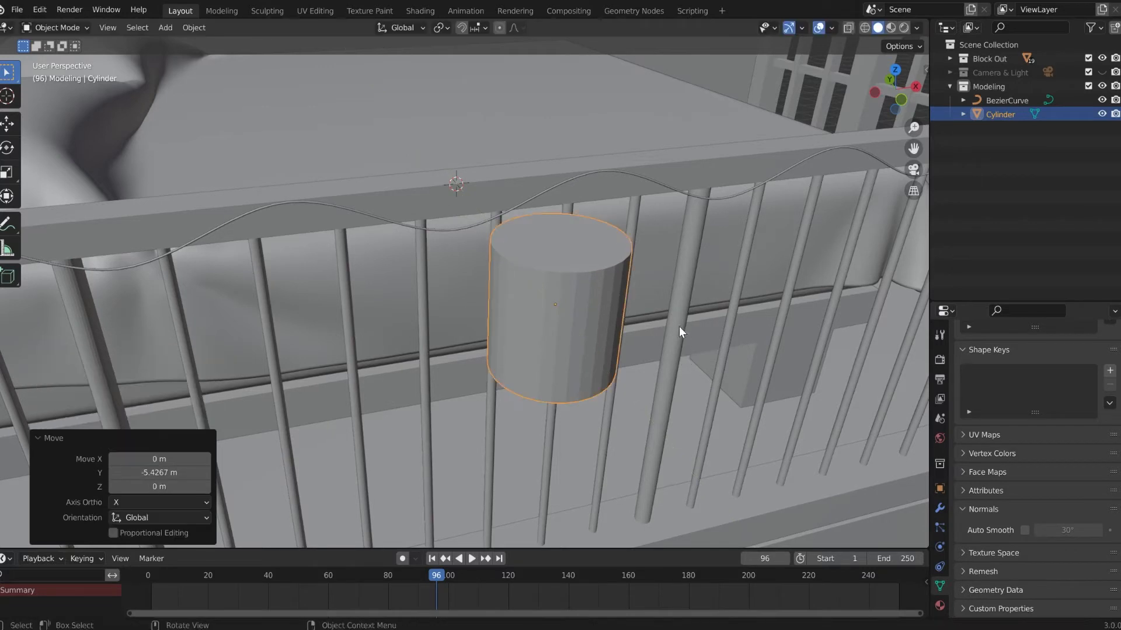
middle_click_drag(654, 300, 632, 282, "shift")
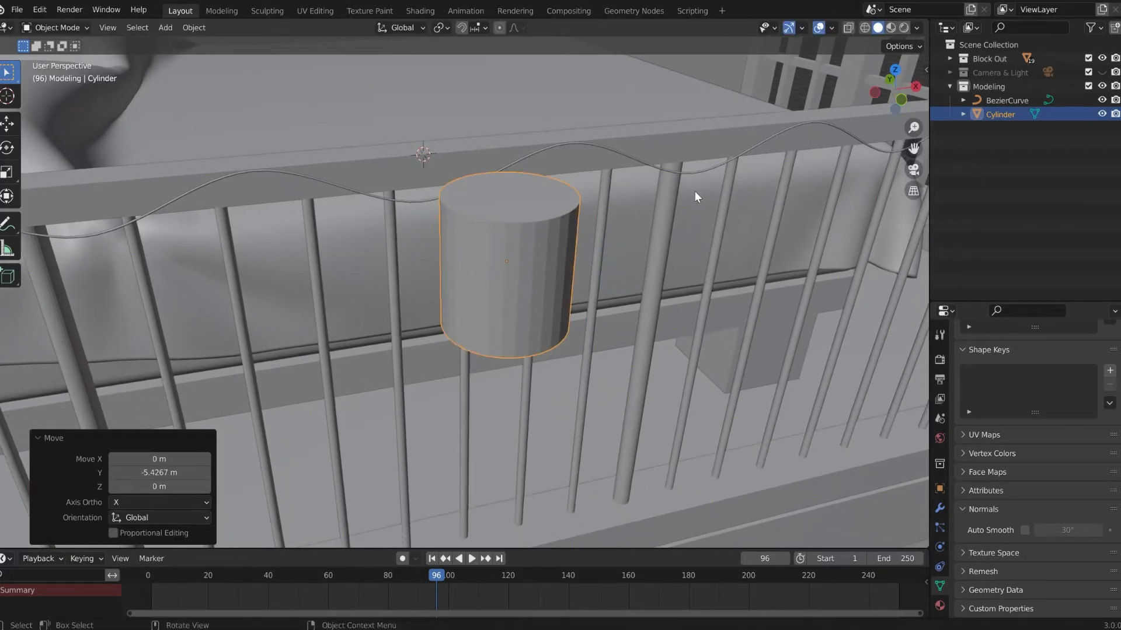
Scale the cylinder along Z by 0.216 and again by about 1.93 to form a short cap.
key("s")
key("z")
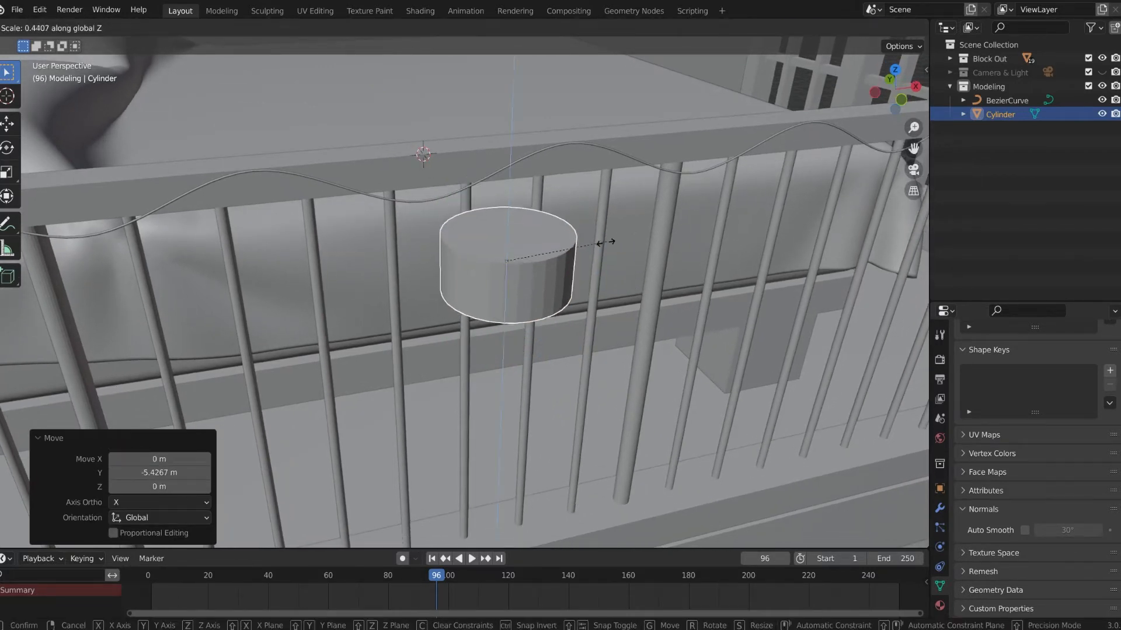
left_click(557, 263)
middle_click_drag(573, 346, 583, 314)
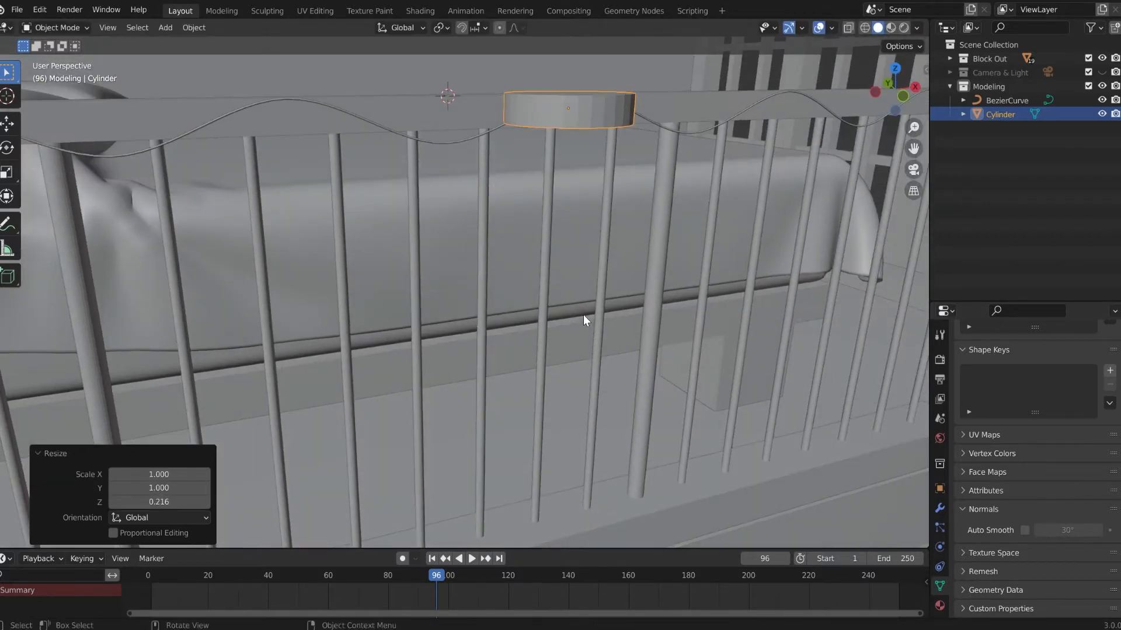
key("s")
key("z")
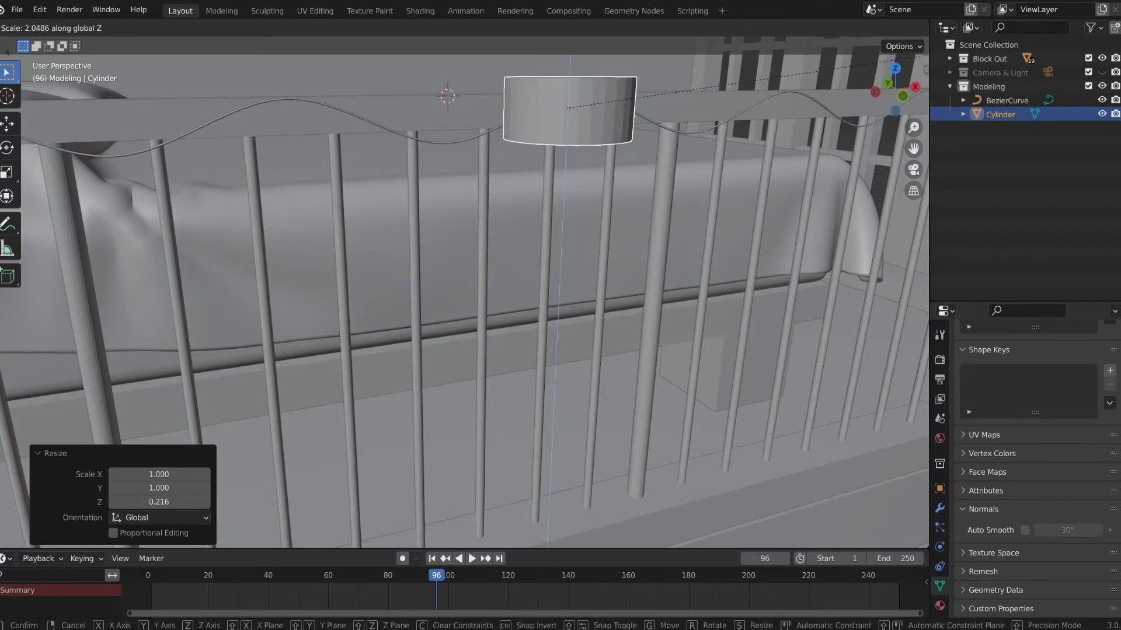
left_click(476, 232)
middle_click_drag(559, 203, 569, 250)
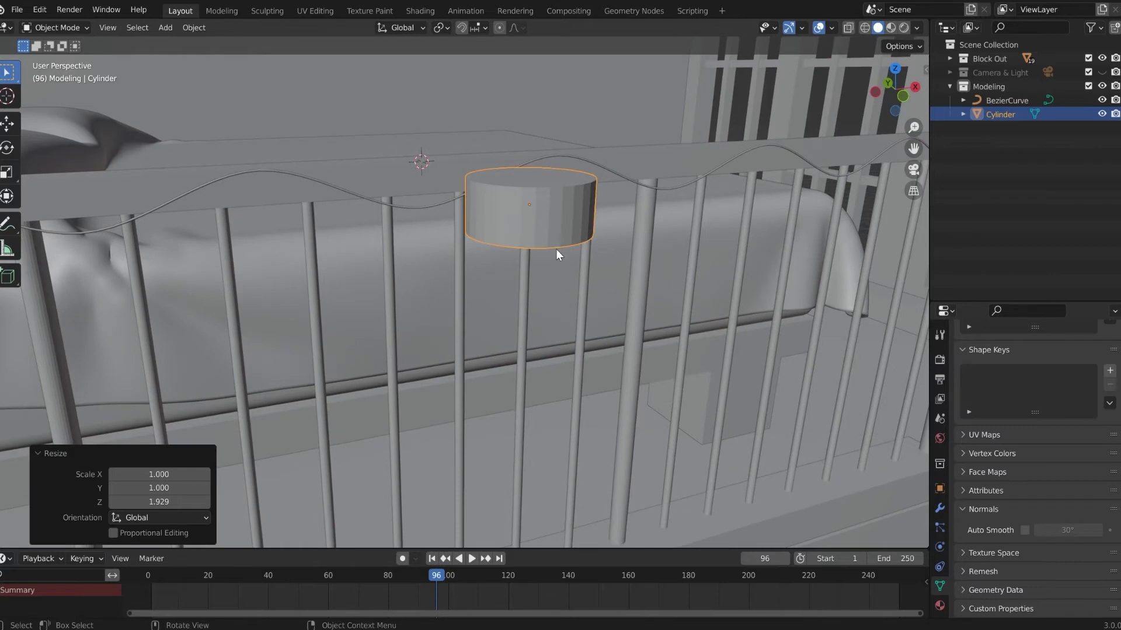
Snap the 3D cursor to the cylinder's centre and add a UV sphere there.
key("shift+s")
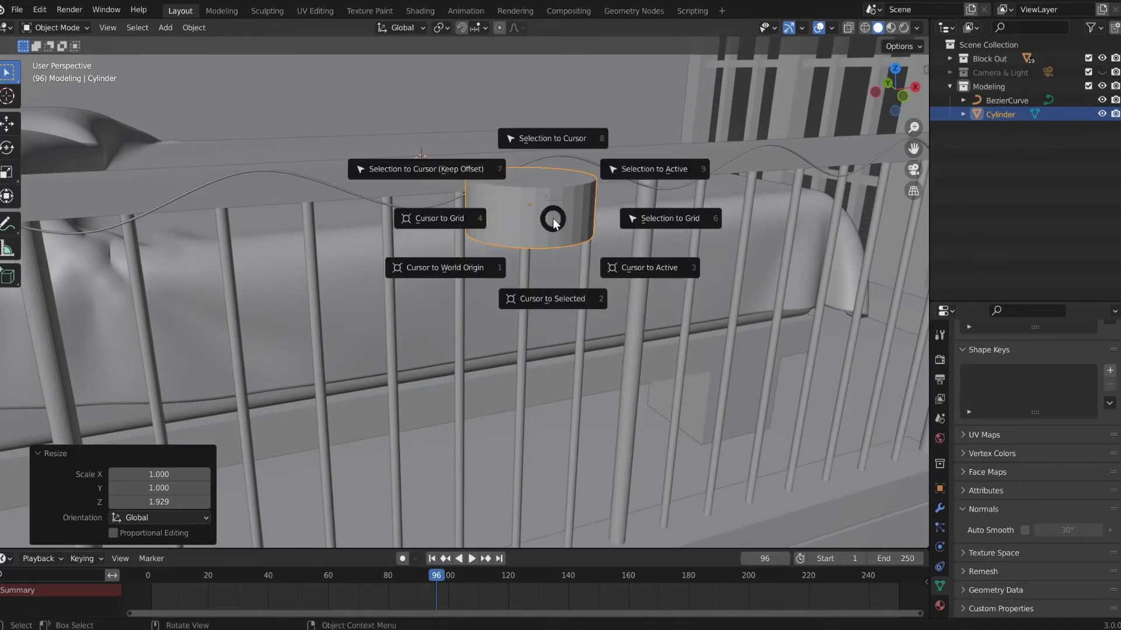
left_click(534, 292)
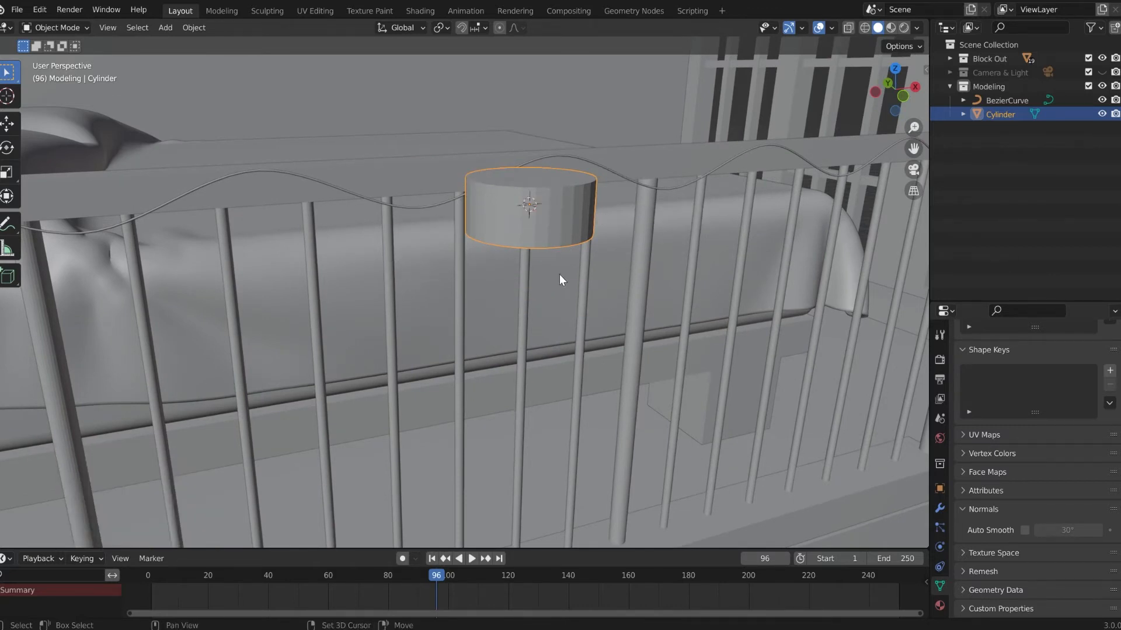
key("shift+a")
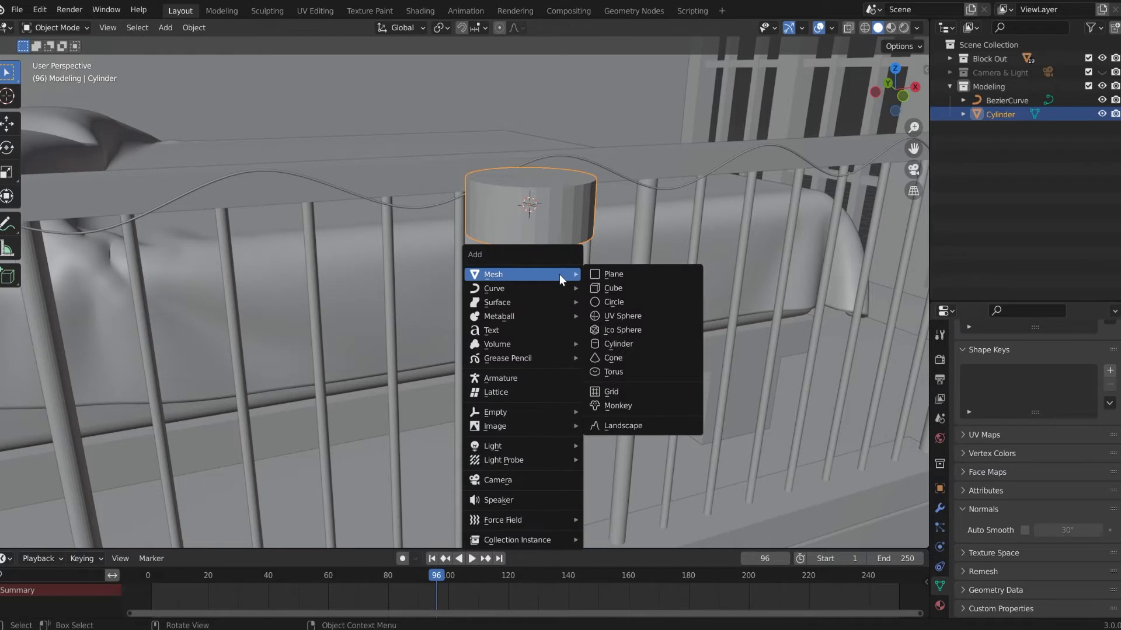
left_click(625, 318)
Move the sphere about -1.14 m along Z so it hangs out below the cylinder.
key("g")
key("z")
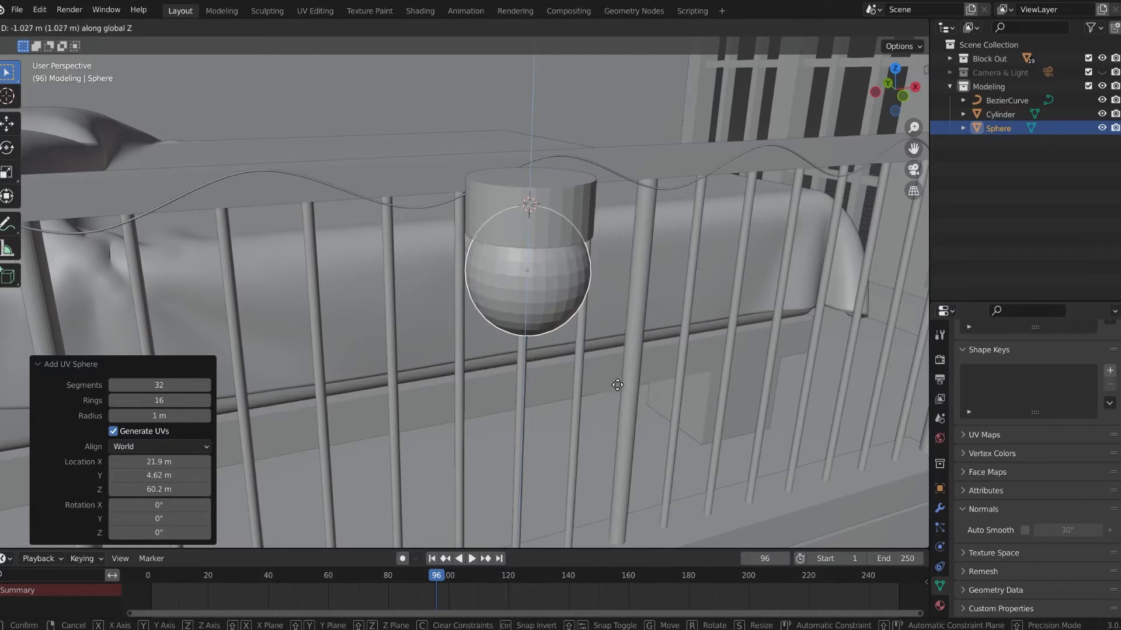
left_click(620, 391)
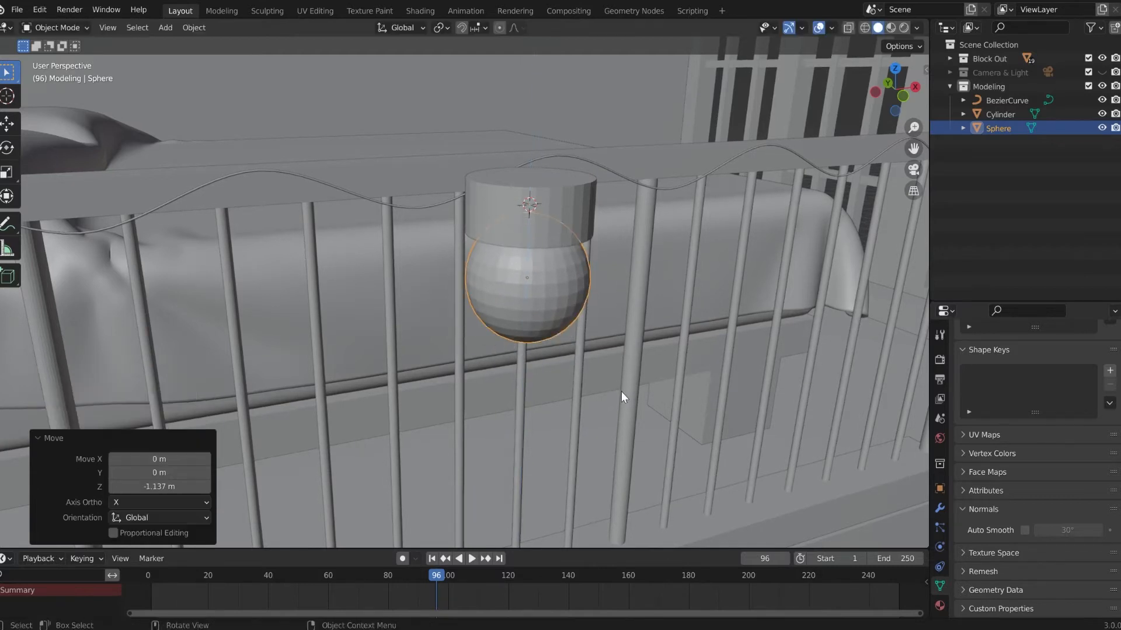
middle_click_drag(621, 391, 625, 341)
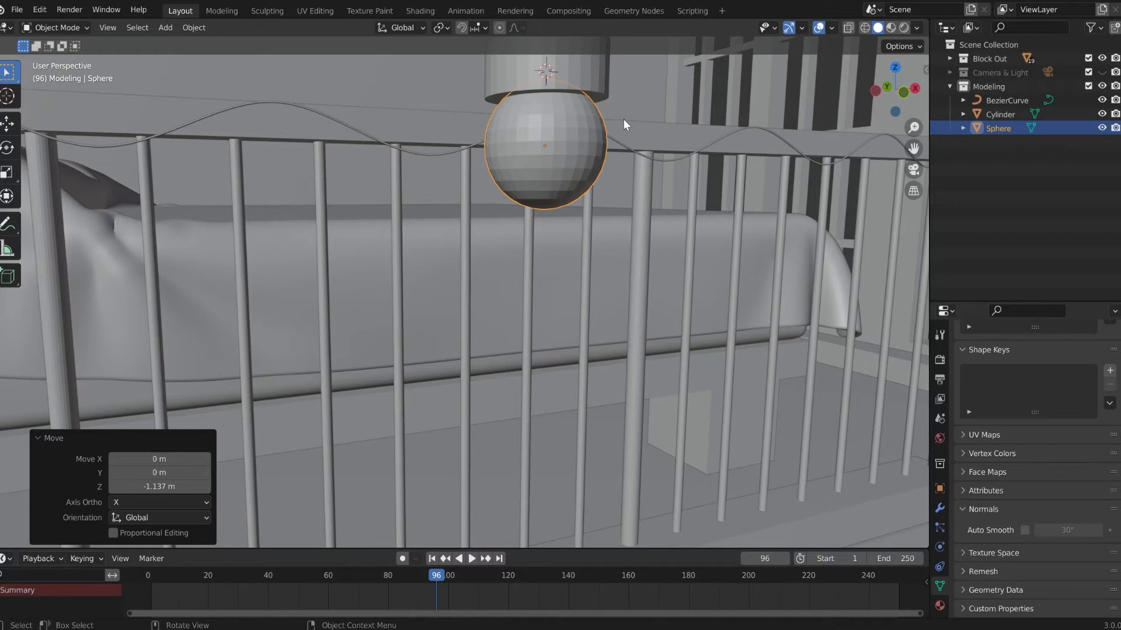
Pull the sphere's bottommost vertex down about 0.72 m along Z with smooth proportional editing, forming a teardrop bulb.
key("Tab")
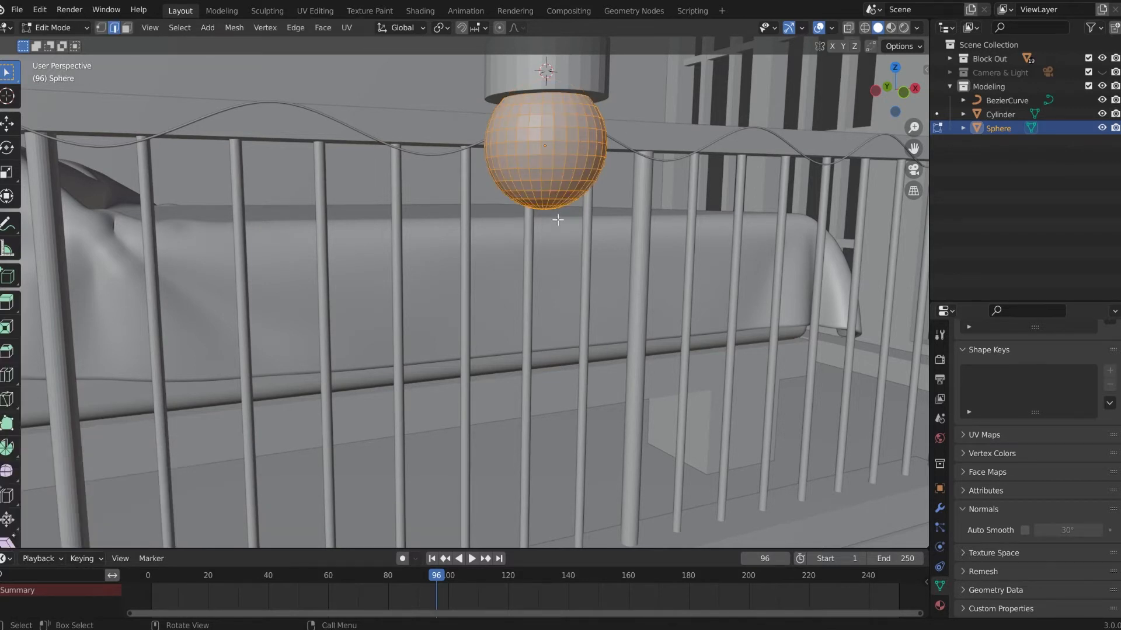
middle_click_drag(559, 225, 559, 210)
key("1")
middle_click_drag(558, 142, 497, 192, "shift")
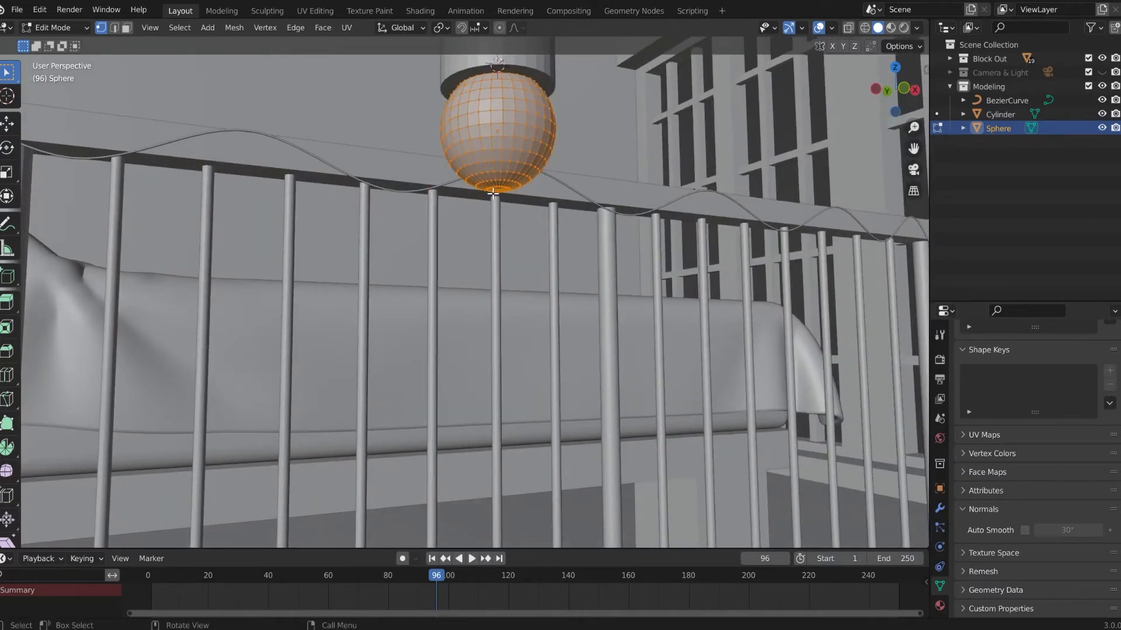
key("alt+a")
middle_click_drag(522, 183, 661, 52)
left_click(624, 74)
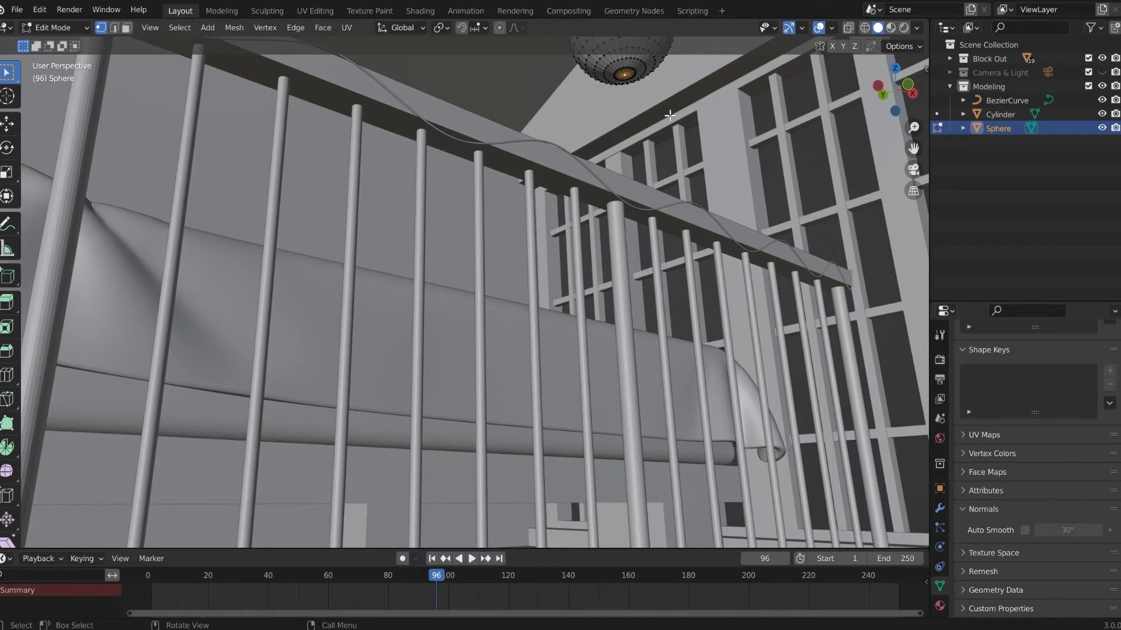
scroll(649, 81, "up", 2)
middle_click_drag(648, 77, 562, 198, "shift")
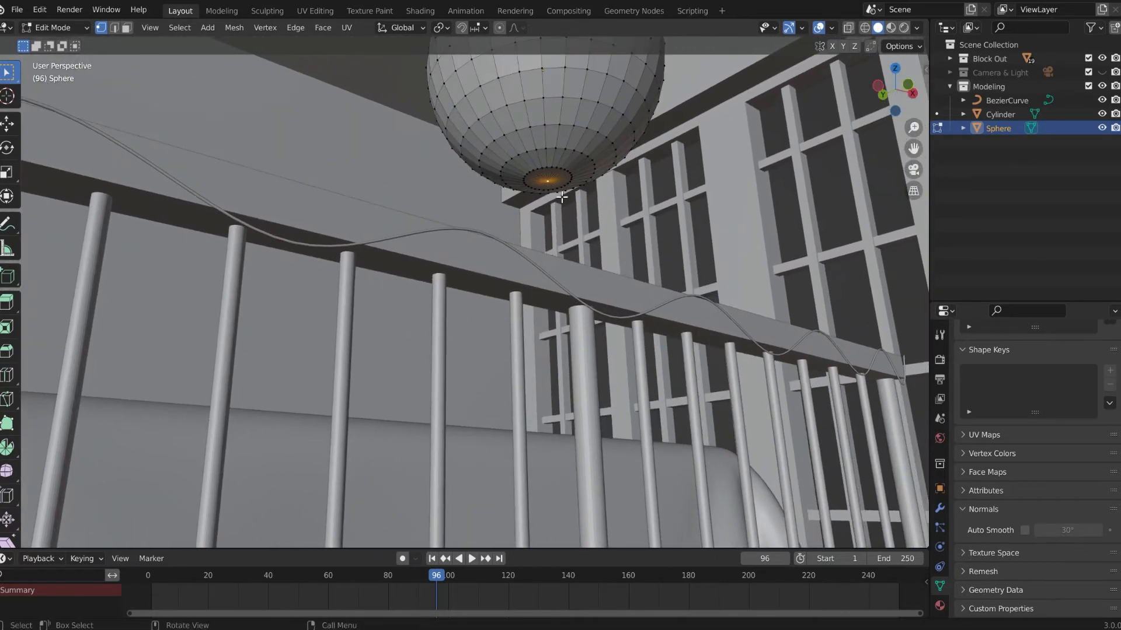
scroll(584, 164, "down", 3)
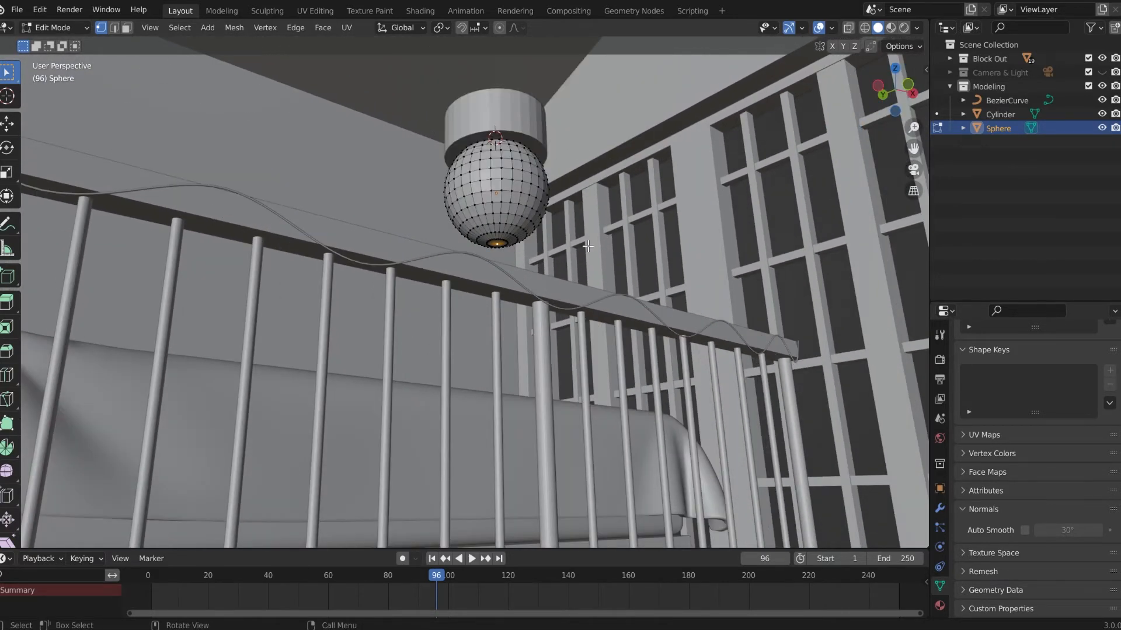
left_click(499, 32)
key("g")
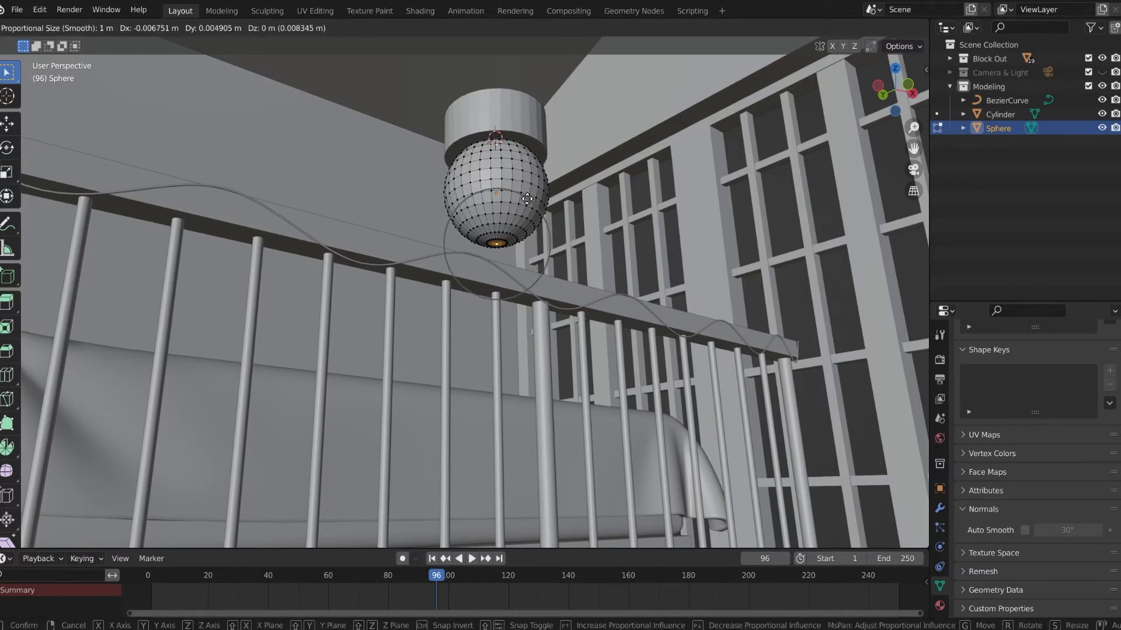
key("z")
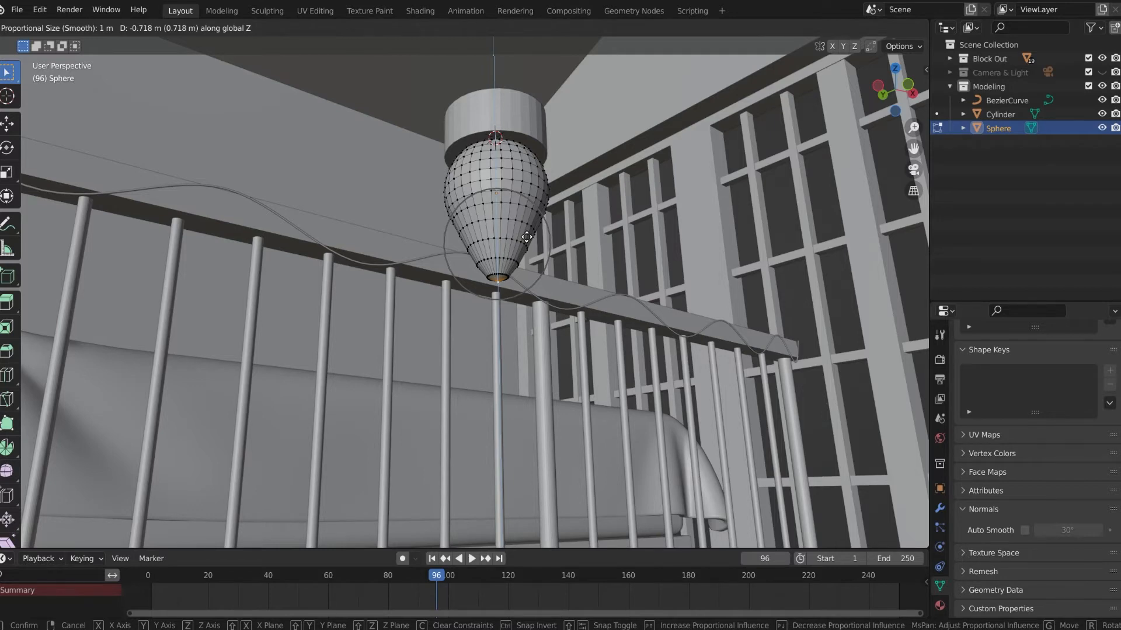
left_click(527, 237)
middle_click_drag(593, 283, 409, 326)
key("Tab")
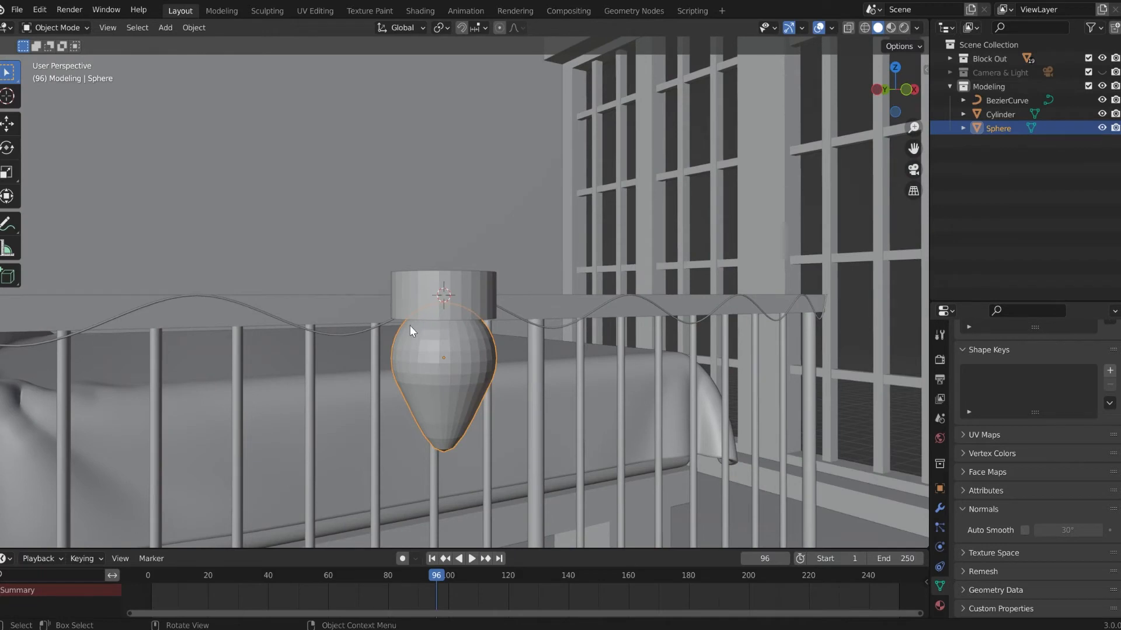
Shade the bulb and the cylinder smooth and enable Auto Smooth at 30° for both.
right_click(463, 354)
left_click(461, 356)
left_click(474, 292)
right_click(478, 289)
left_click(479, 288)
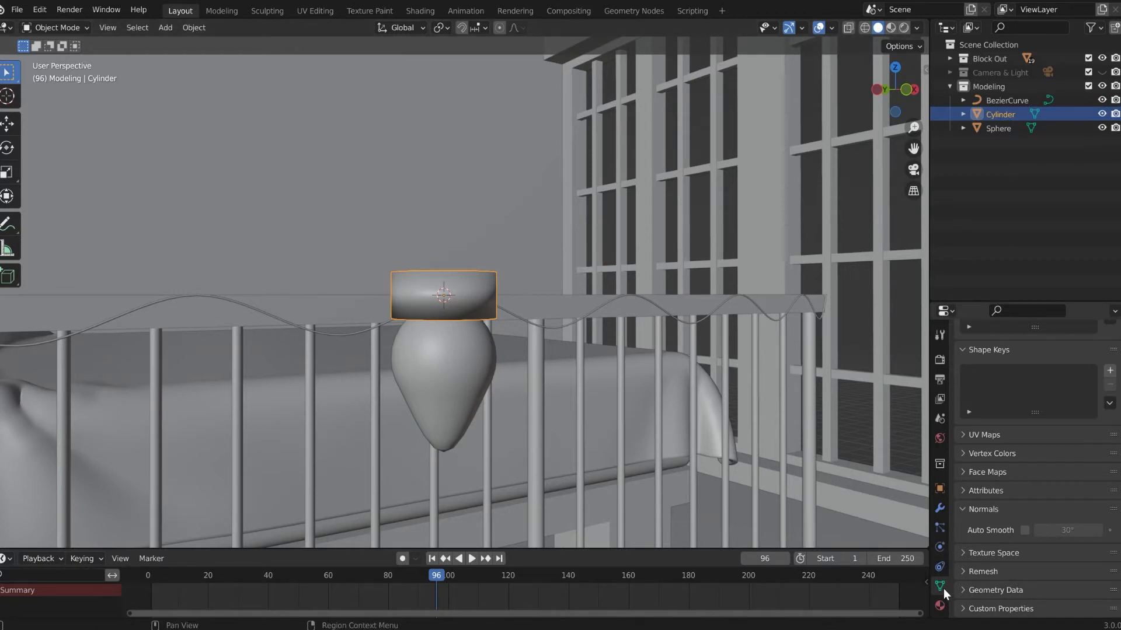
left_click(1024, 530)
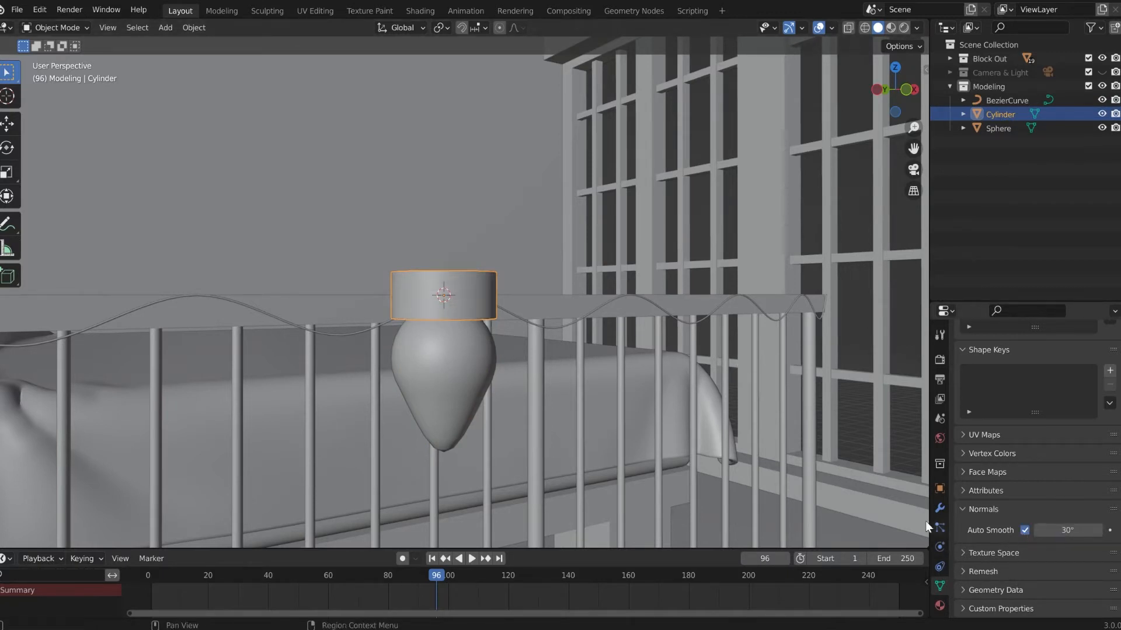
left_click(443, 387)
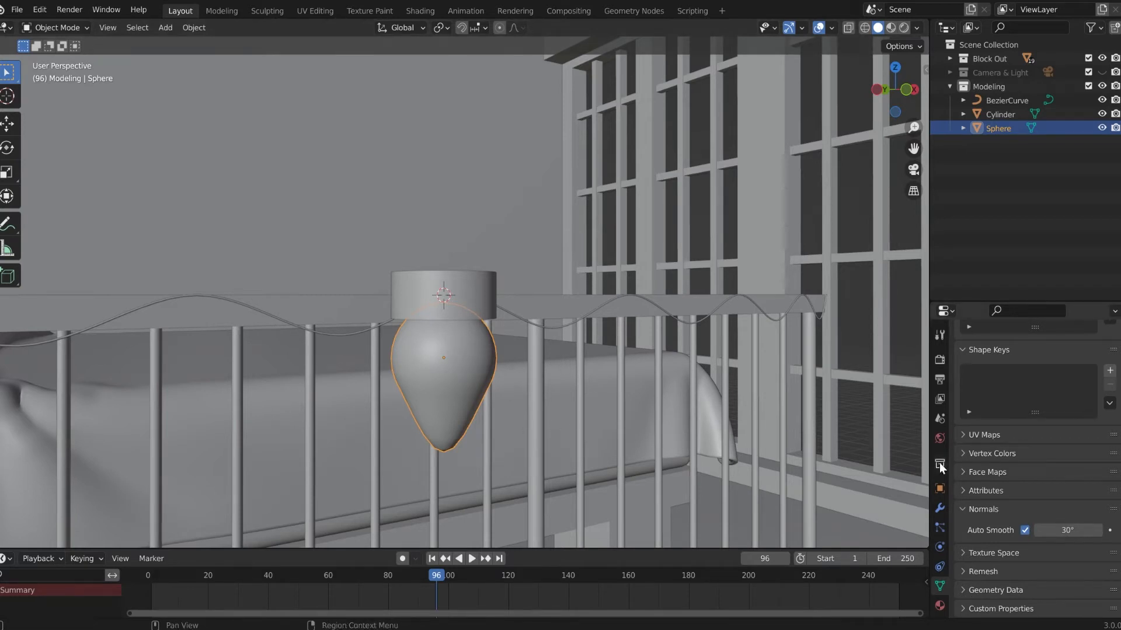
Give the cylinder a new material named Light_Support.
left_click(940, 605)
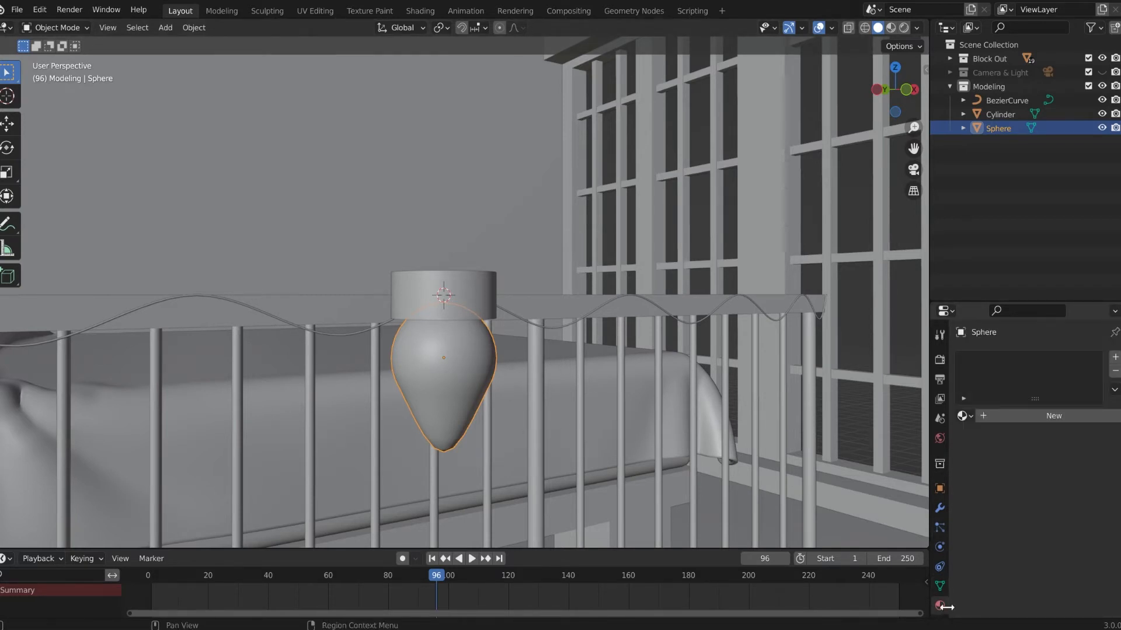
left_click(466, 286)
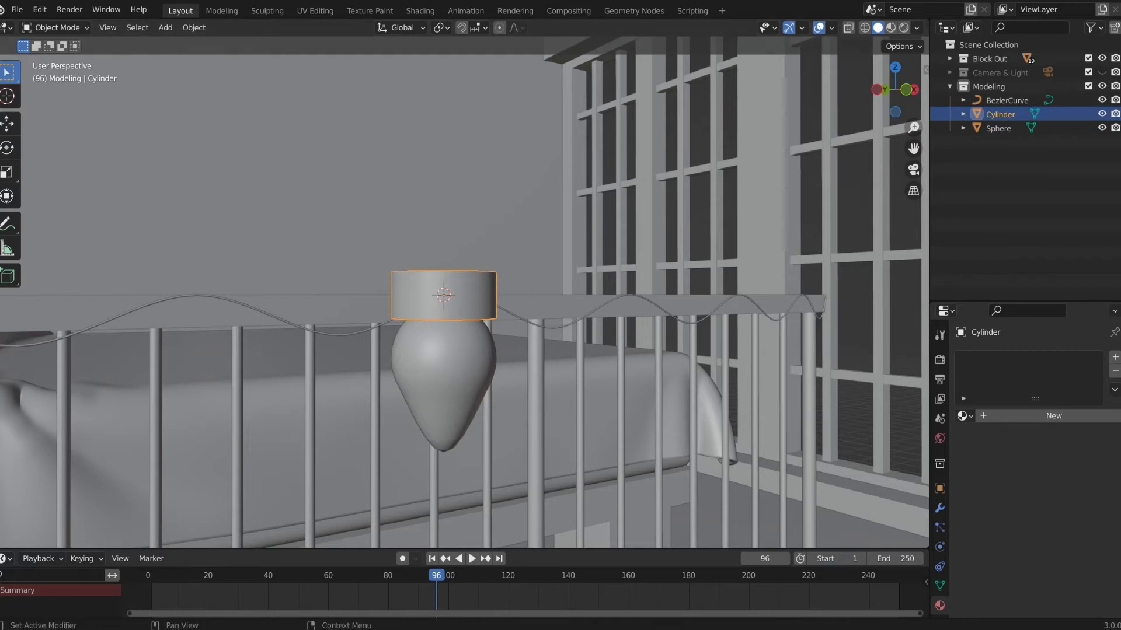
left_click(1043, 416)
left_click(1020, 414)
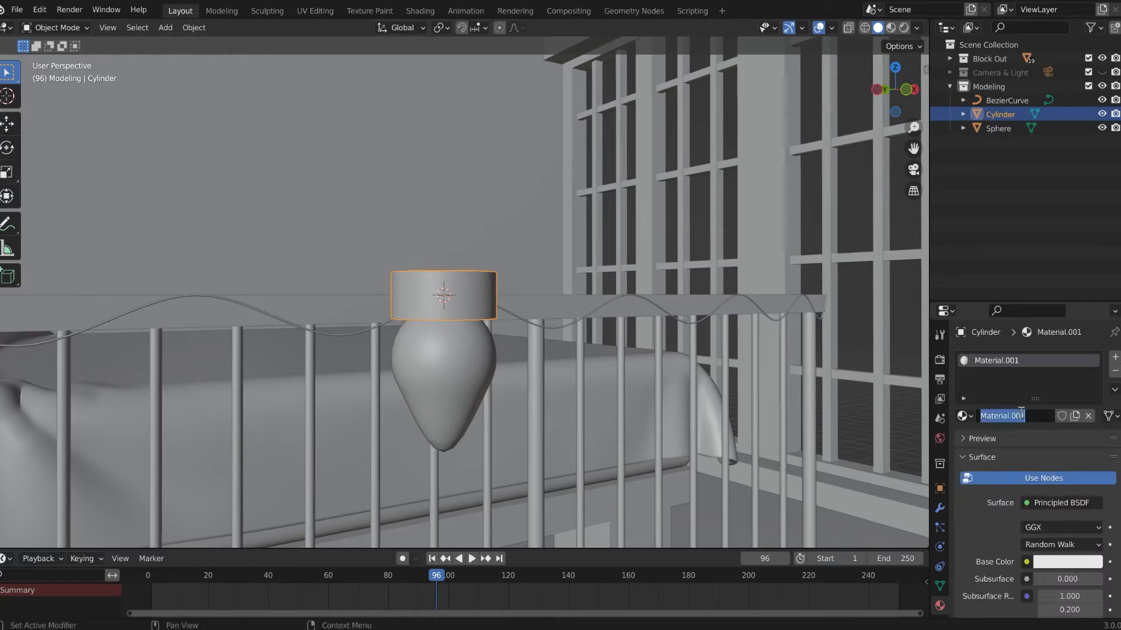
type("Light_Support")
key("Return")
Give the teardrop bulb a new material named Light_Bulb.
left_click(462, 384)
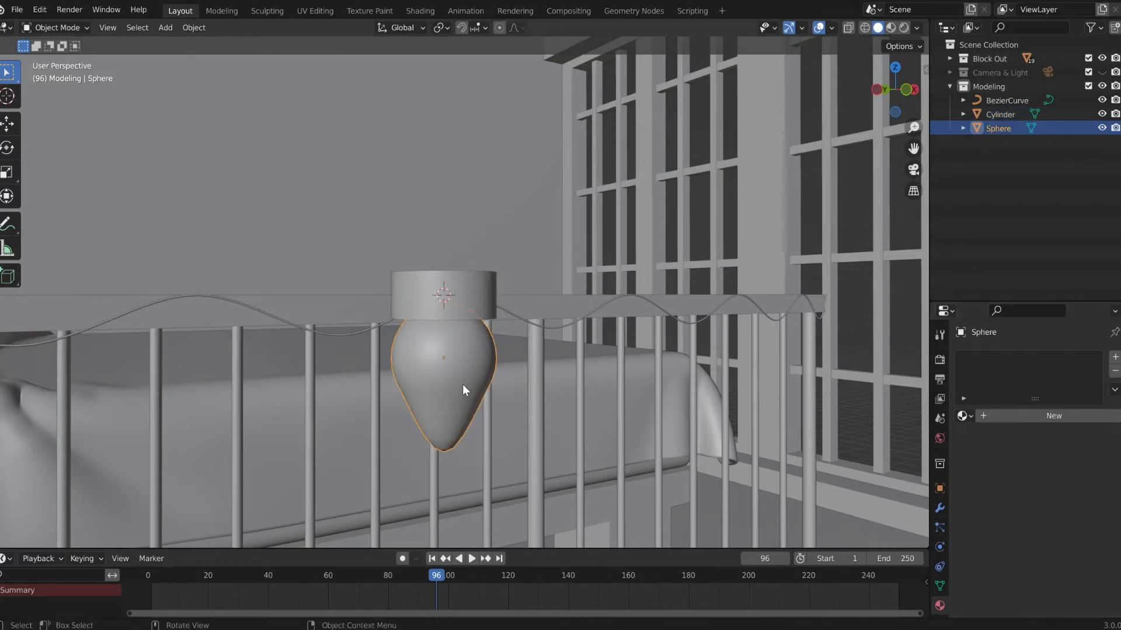
left_click(1018, 419)
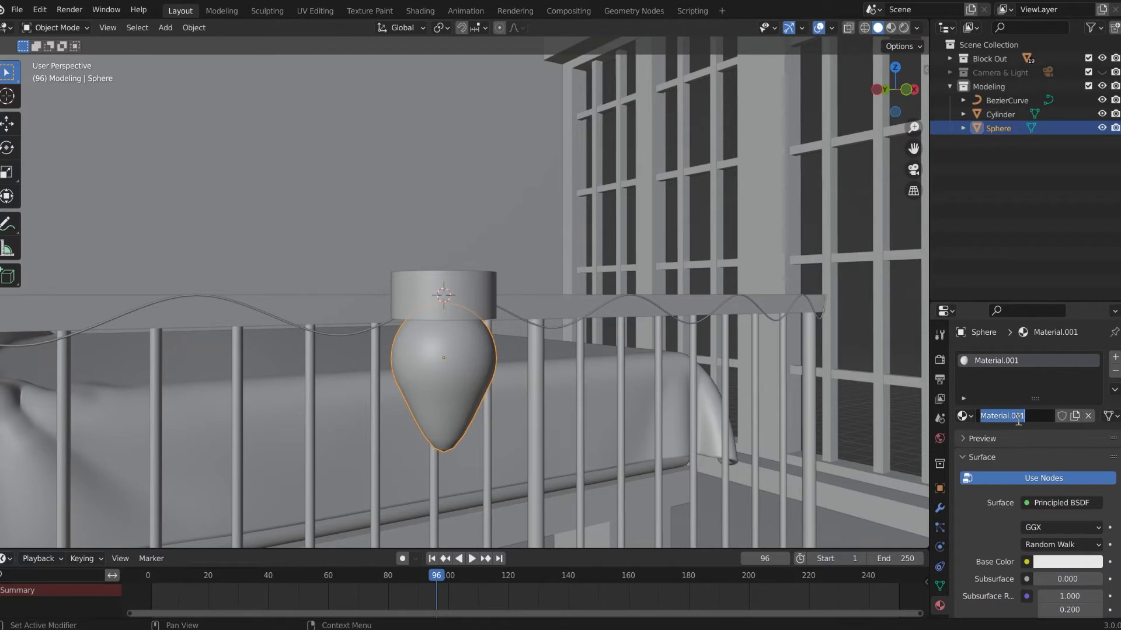
type("Light_Bulb")
key("Return")
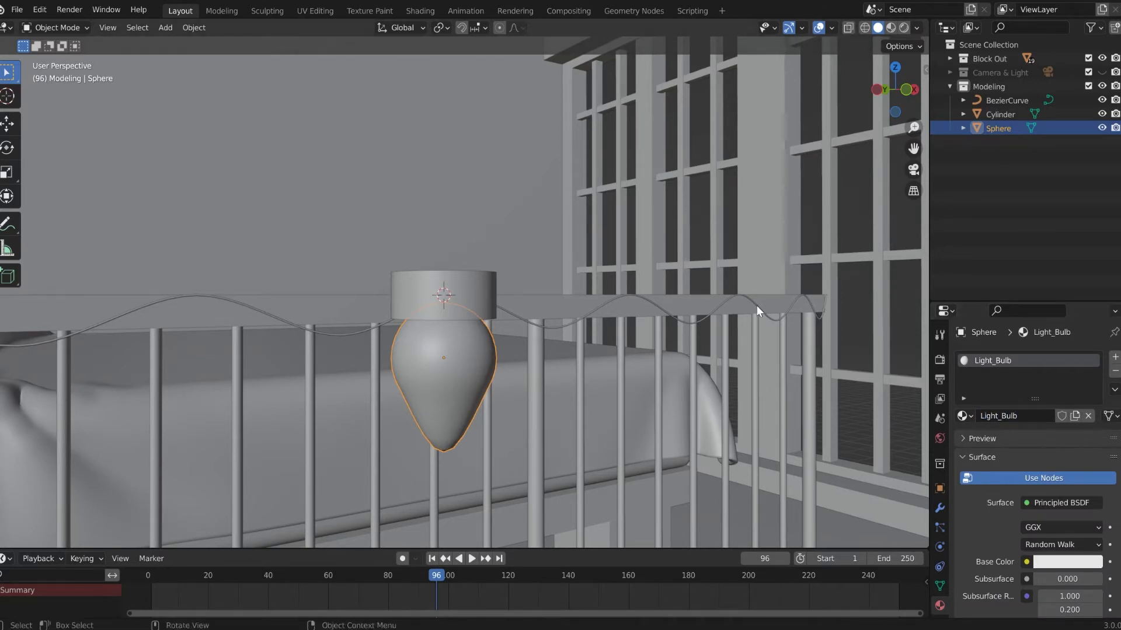
Join the bulb and the cylinder into one object with the cylinder as the active object.
left_click(489, 298, "shift")
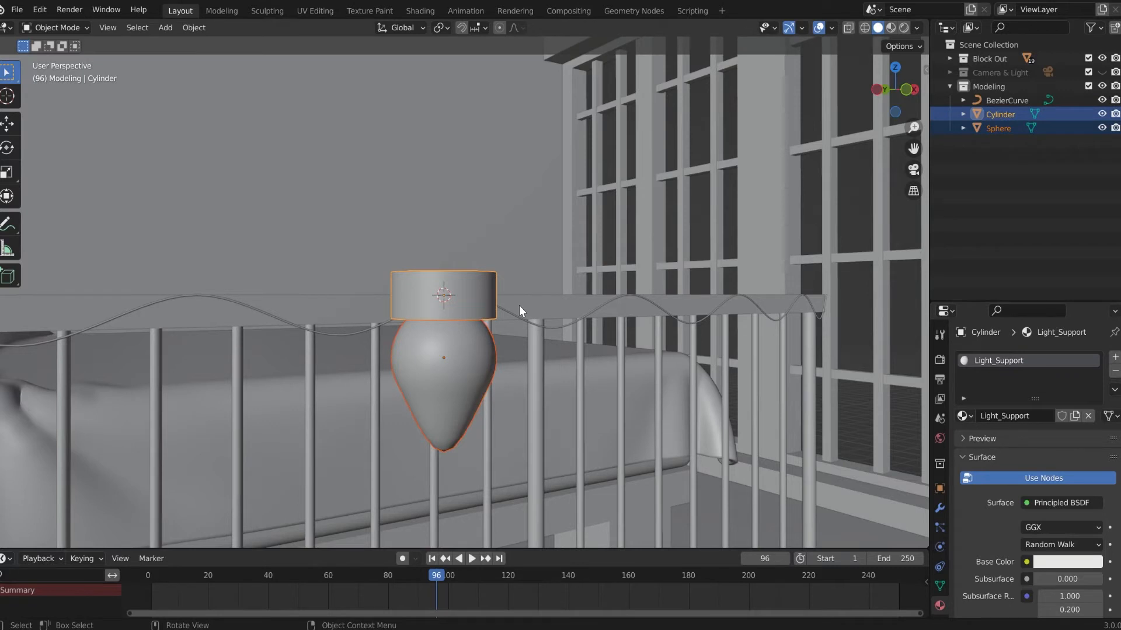
key("ctrl+j")
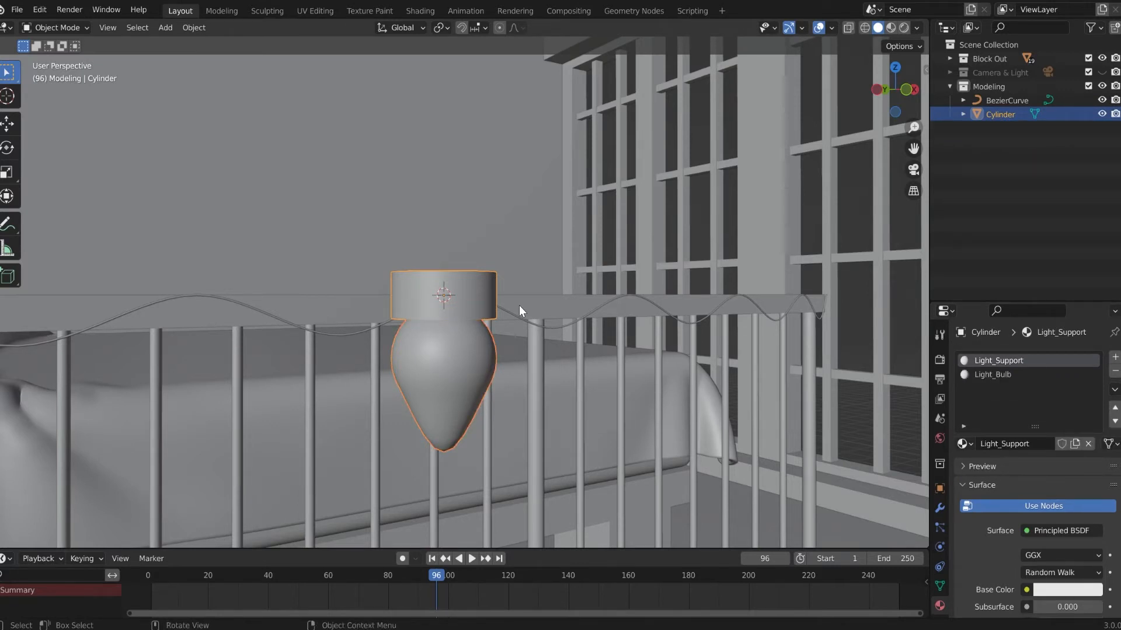
Snap the 3D cursor to the centre of the cylinder's top face and return to Object Mode.
middle_click_drag(454, 306, 473, 331)
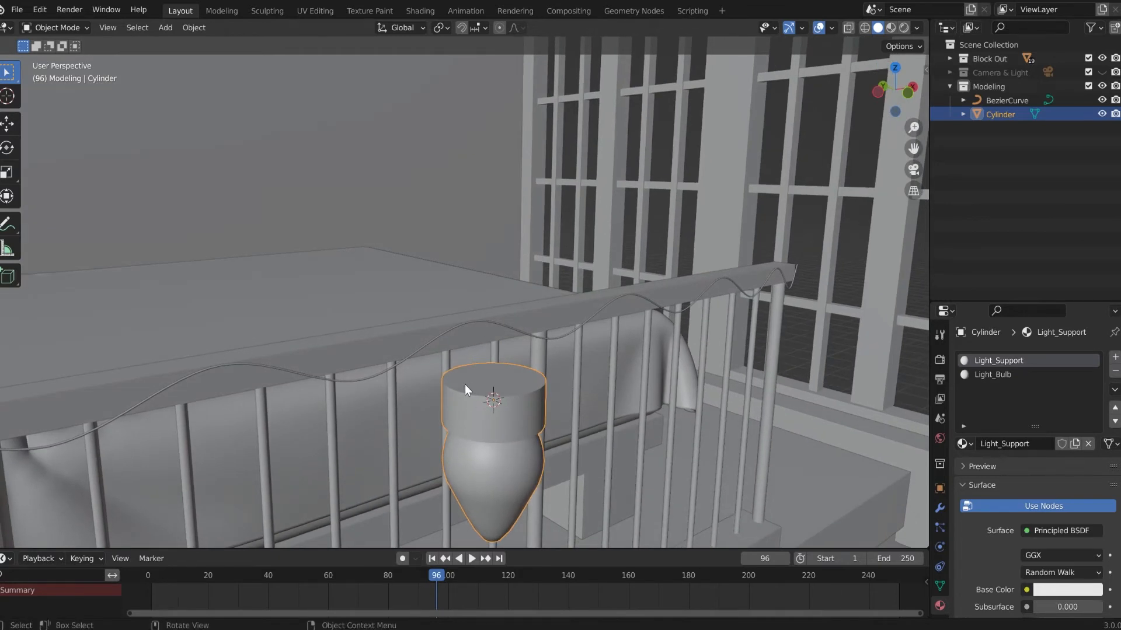
key("Tab")
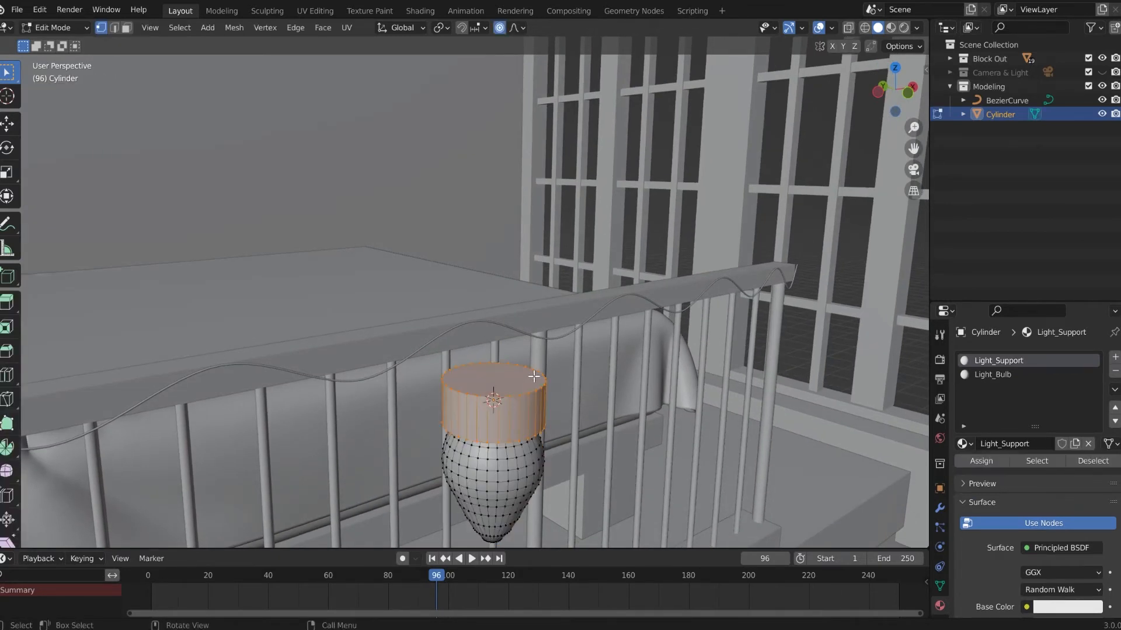
key("3")
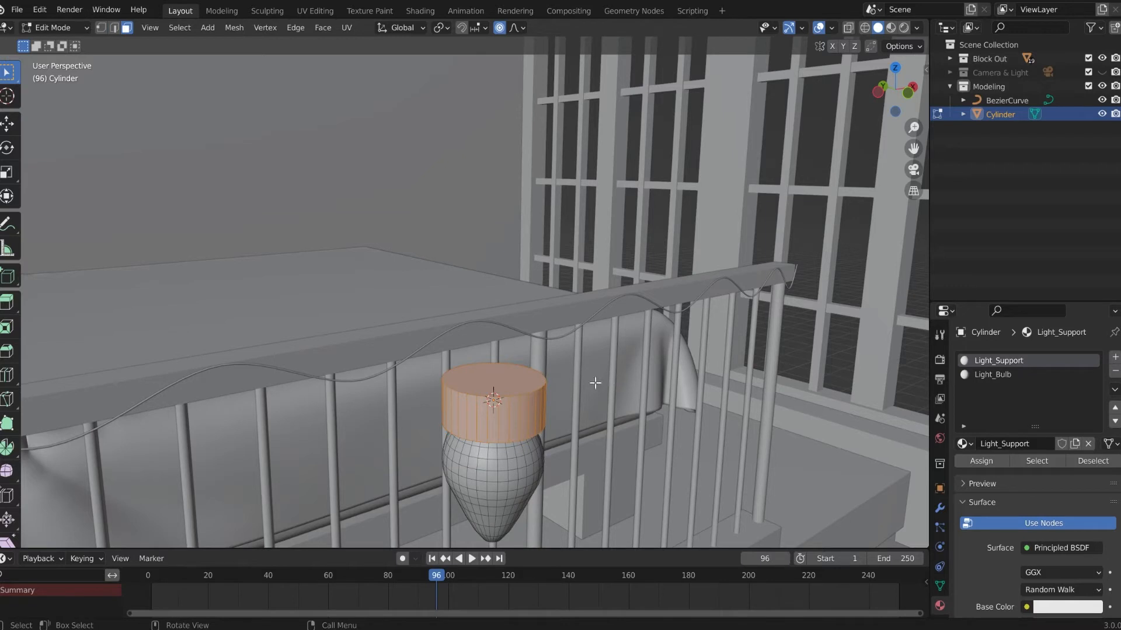
left_click(474, 376)
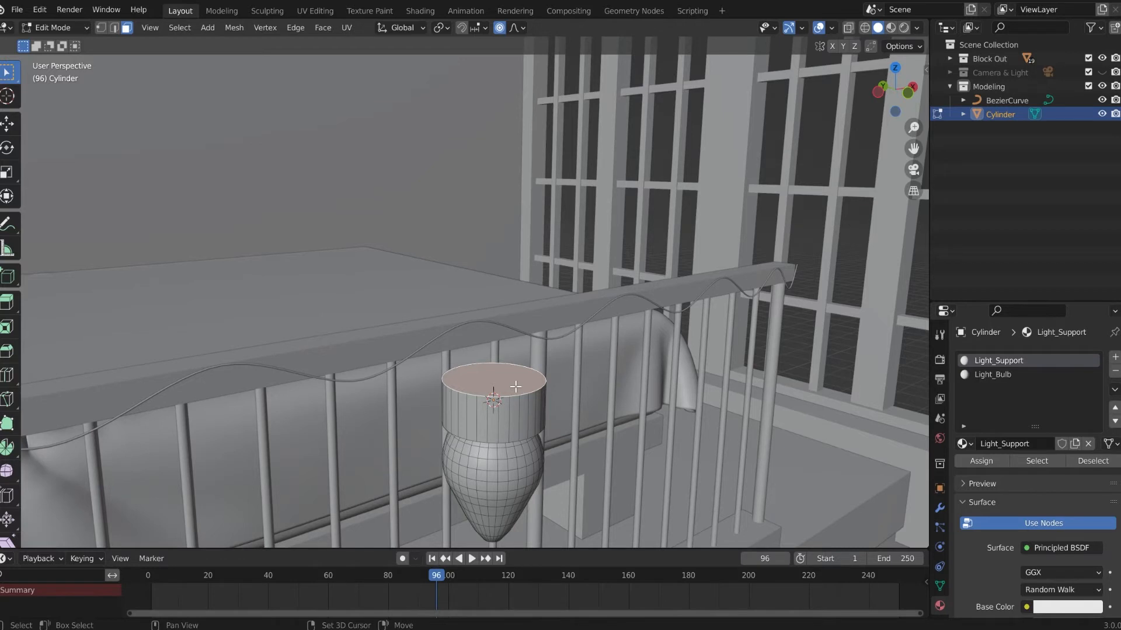
key("shift+s")
left_click(519, 462)
key("Tab")
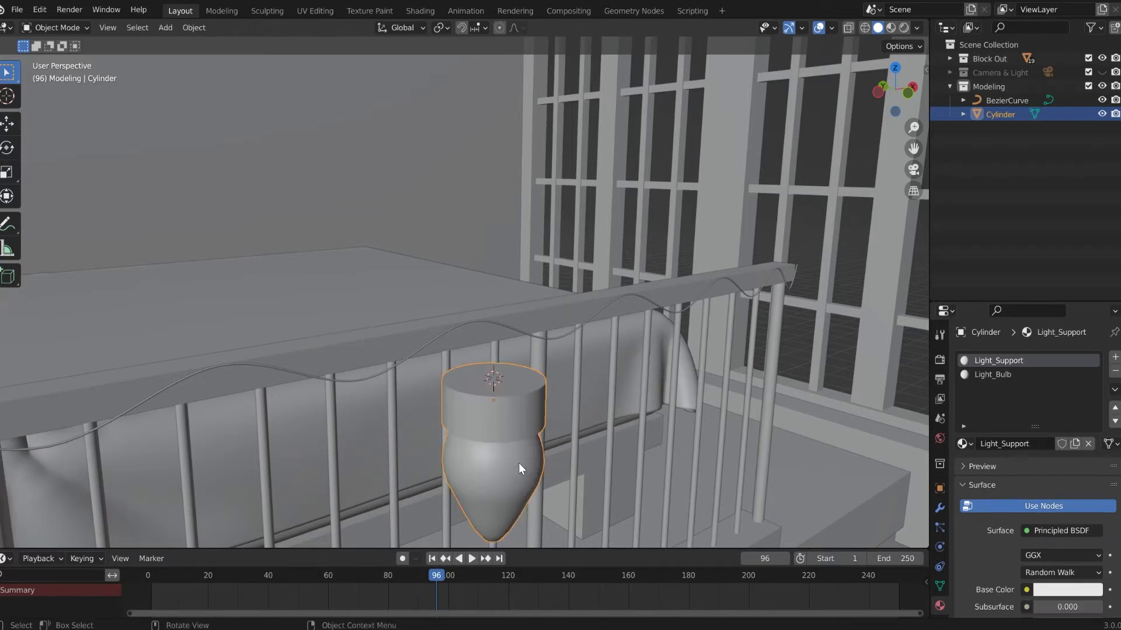
Set the joined light's origin to the 3D cursor at the centre of the cylinder's top face.
right_click(527, 387)
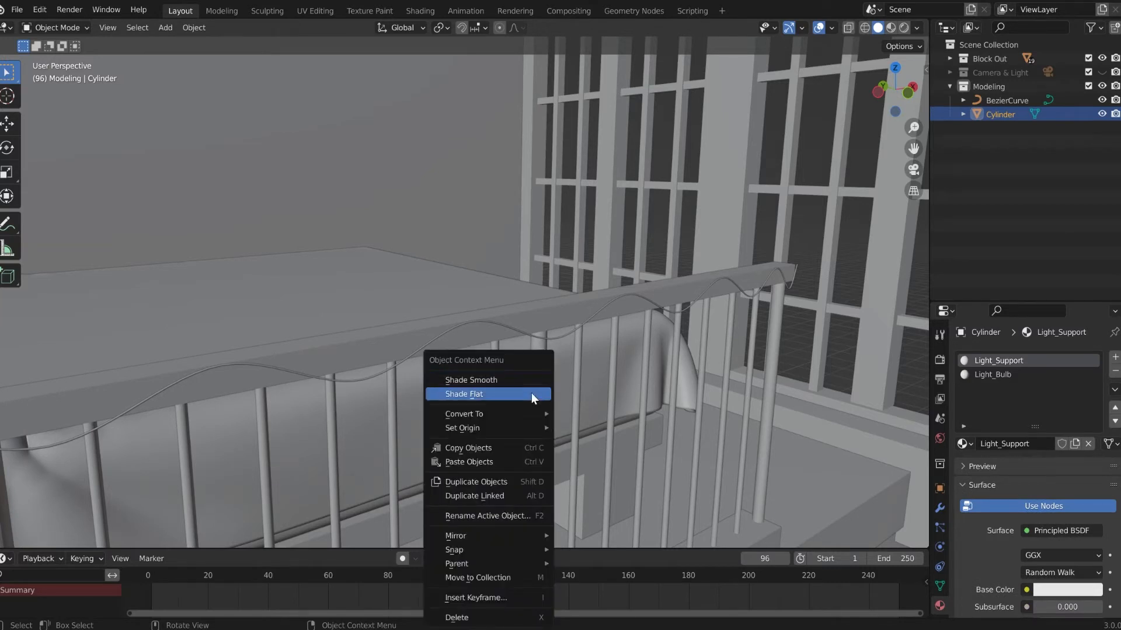
mouse_move(534, 430)
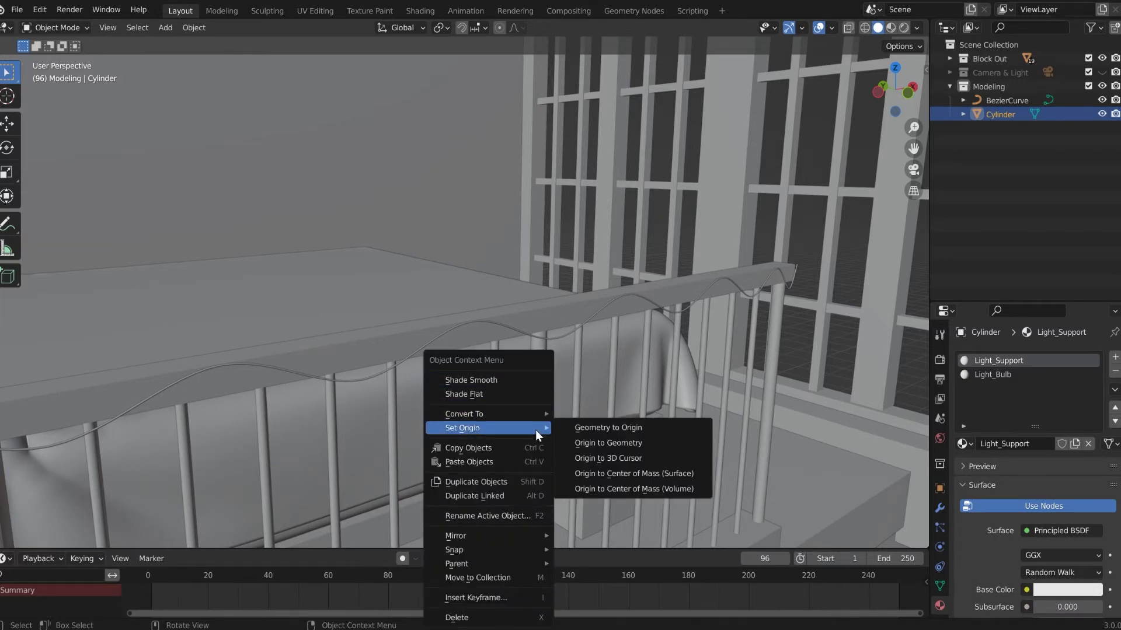
left_click(590, 460)
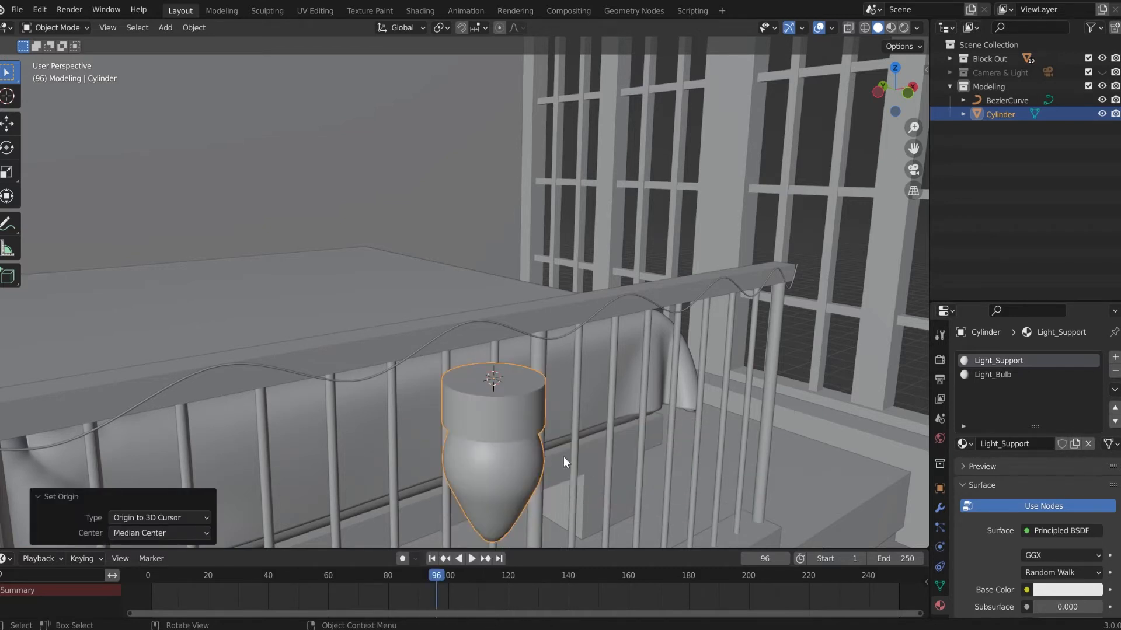
Scale the light down uniformly to 0.2 beside the fence wire.
middle_click_drag(461, 467, 640, 408, "shift")
scroll(629, 409, "down", 1)
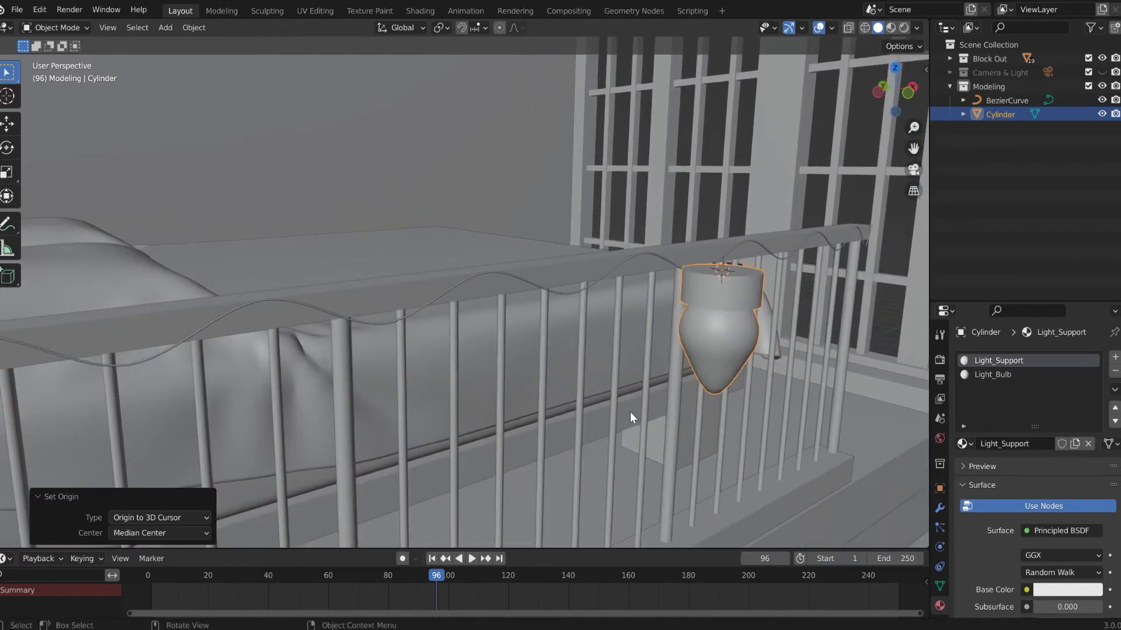
middle_click_drag(557, 408, 650, 382, "shift")
scroll(610, 395, "down", 2)
key("s")
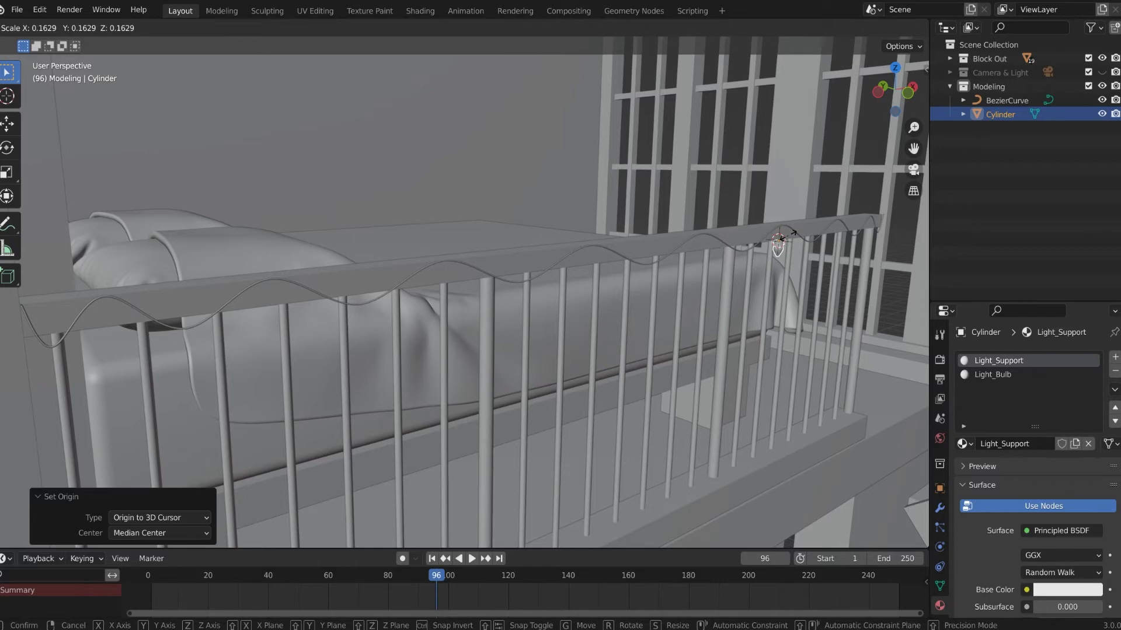
type(".2")
key("Return")
Snap the 3D cursor to the wire curve's control point at its first dip, near the headboard end of the fence.
middle_click_drag(788, 236, 404, 383)
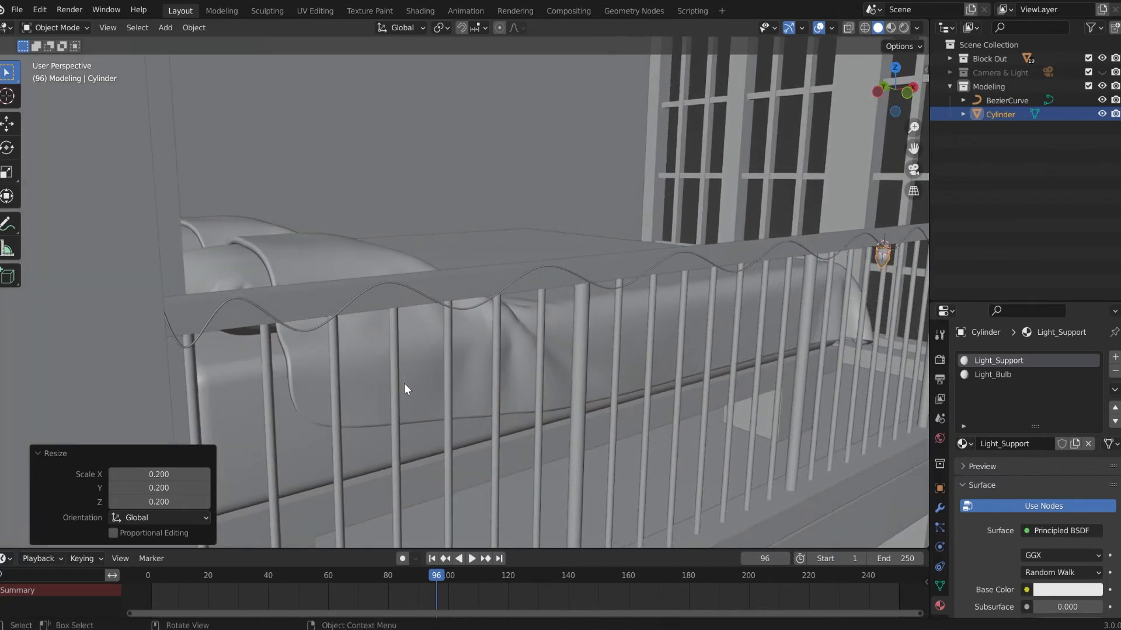
left_click(278, 320)
key("Tab")
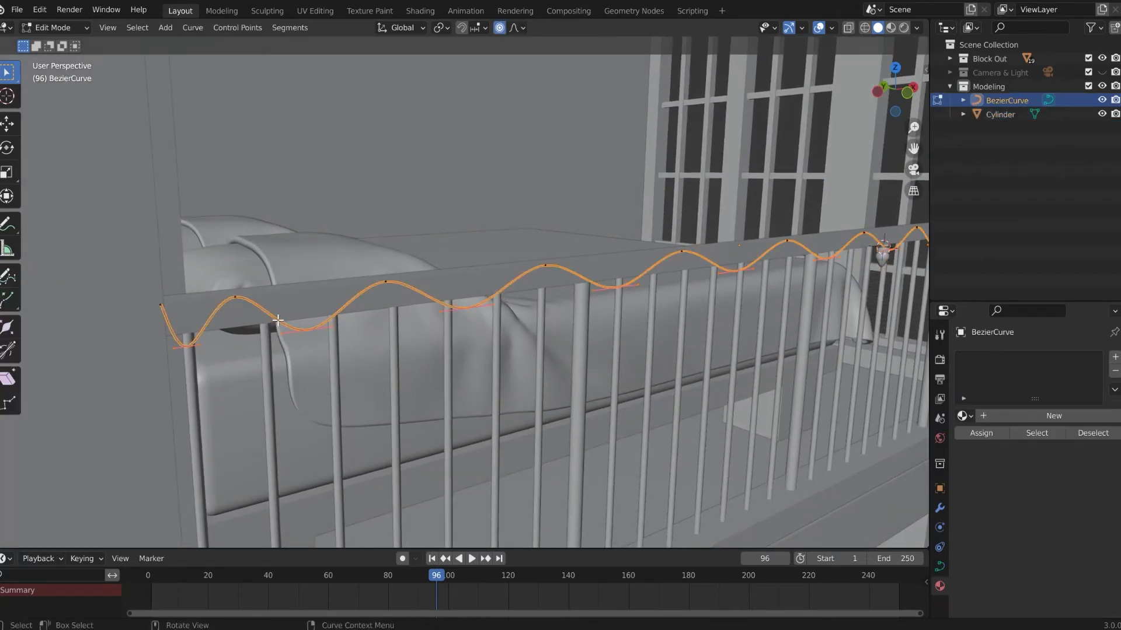
left_click_drag(180, 337, 201, 356)
scroll(251, 345, "up", 5)
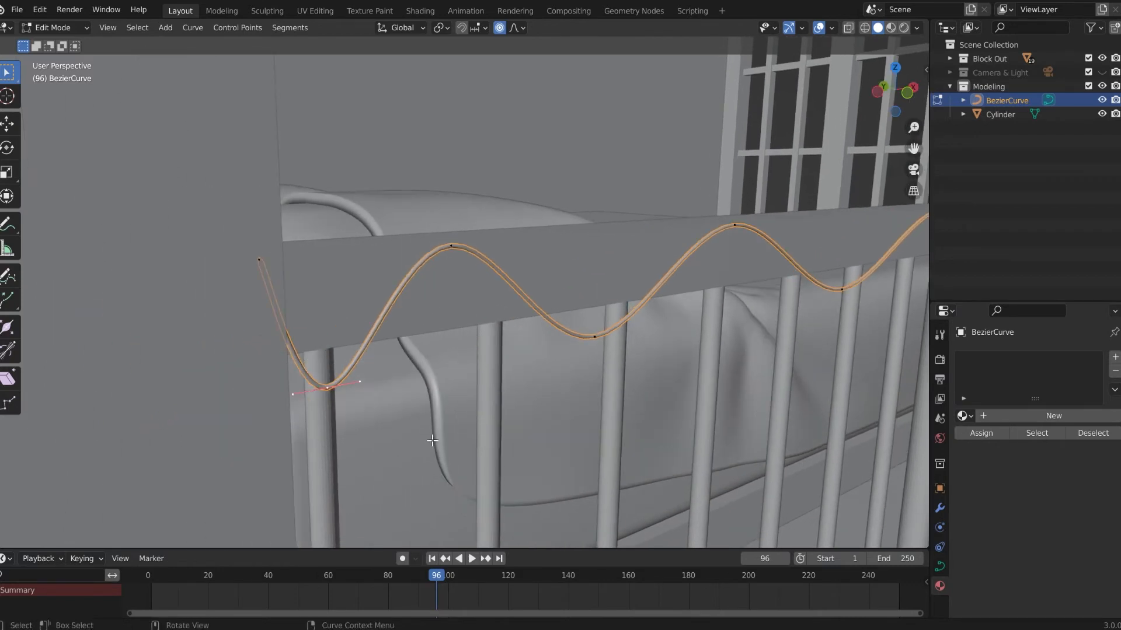
key("shift+s")
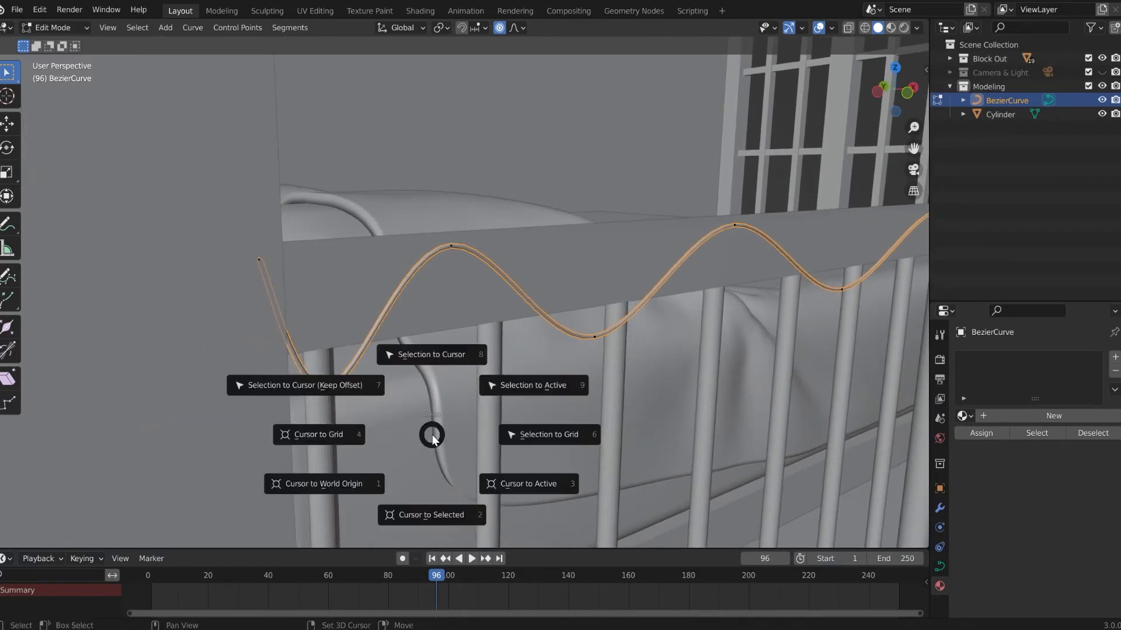
left_click(441, 487)
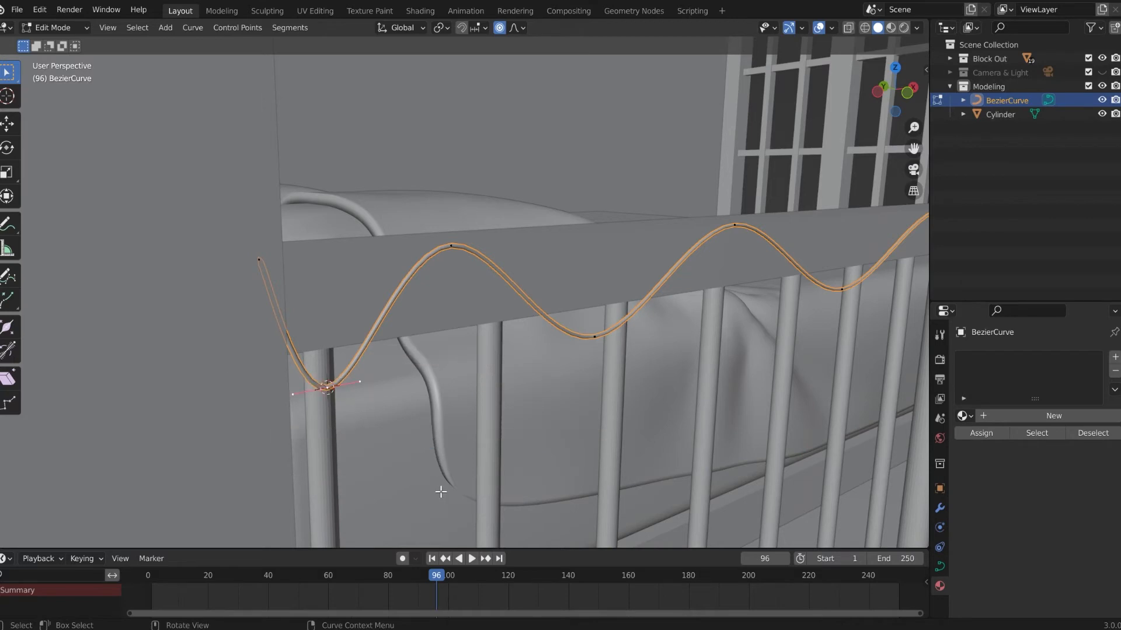
Leave the curve's Edit Mode, set the light's origin to the 3D cursor, and apply Geometry to Origin to bring it to the wire's first dip.
scroll(441, 487, "down", 5)
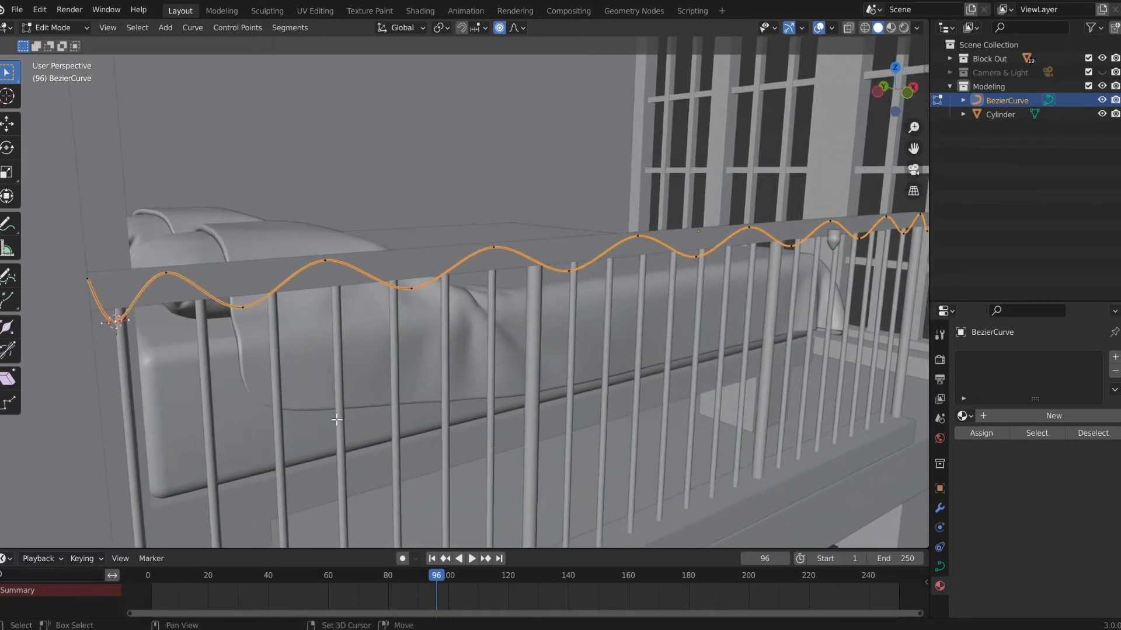
middle_click_drag(374, 416, 499, 374)
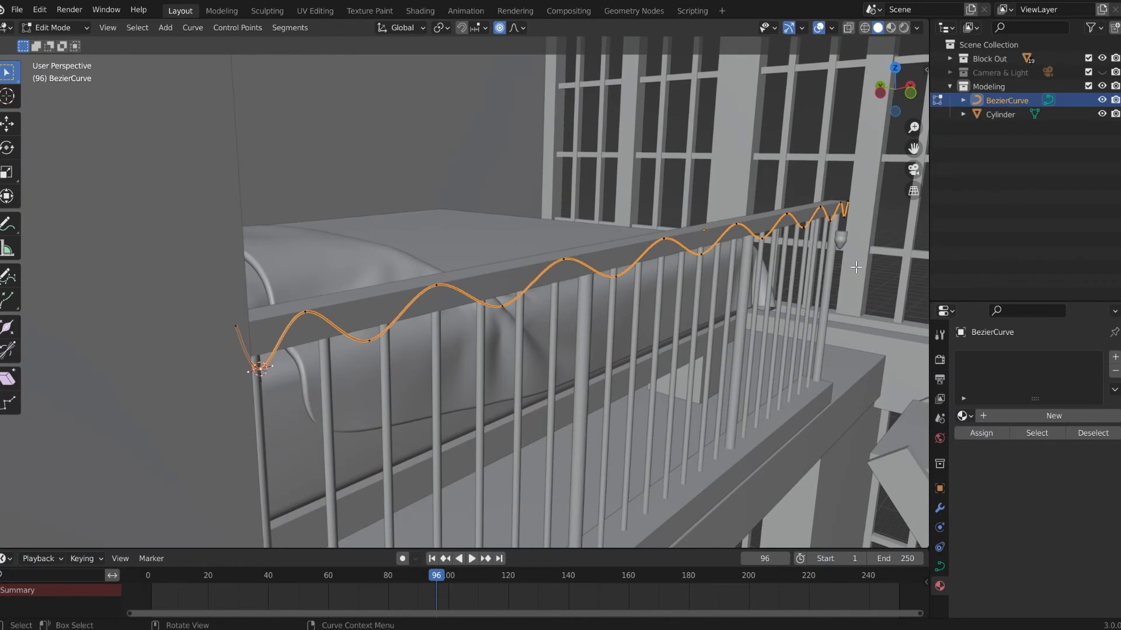
key("Tab")
left_click(836, 240)
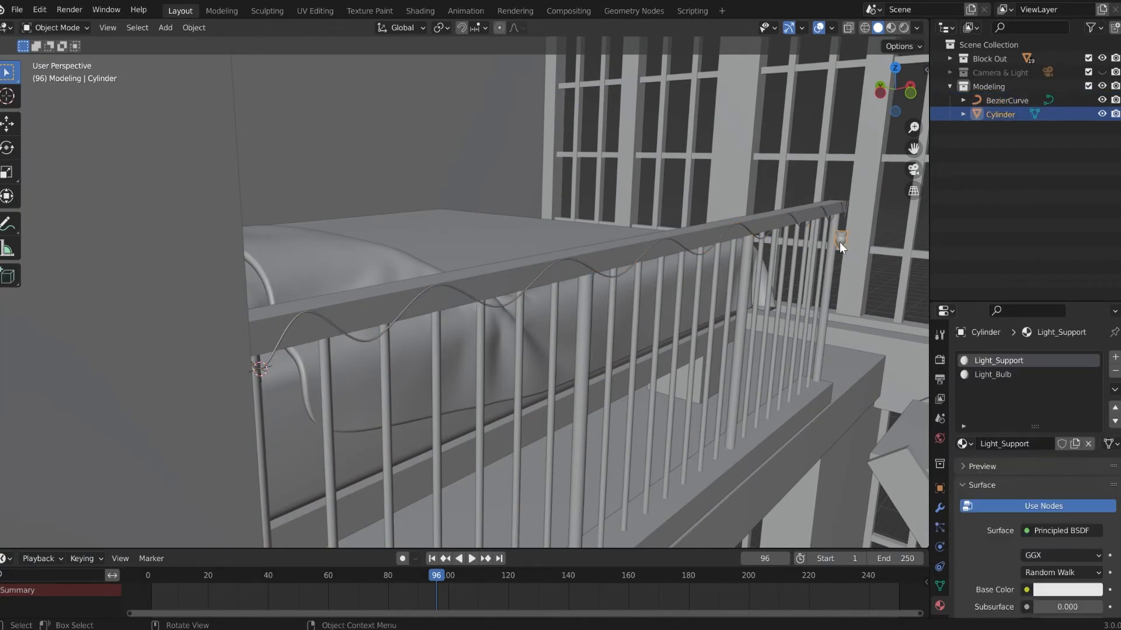
right_click(839, 243)
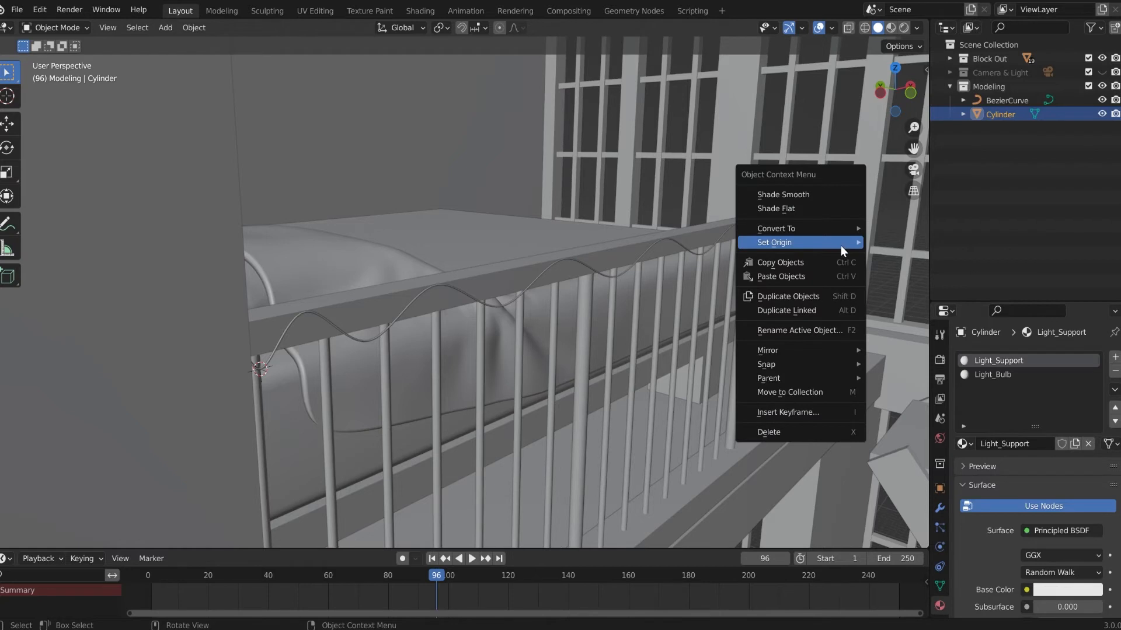
mouse_move(841, 246)
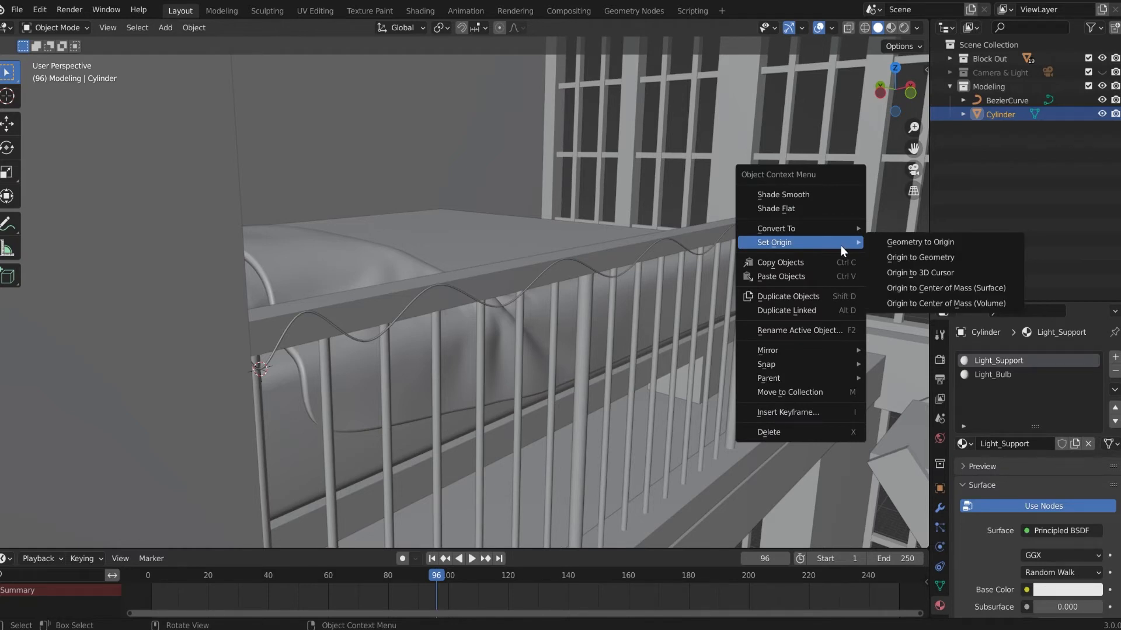
left_click(888, 274)
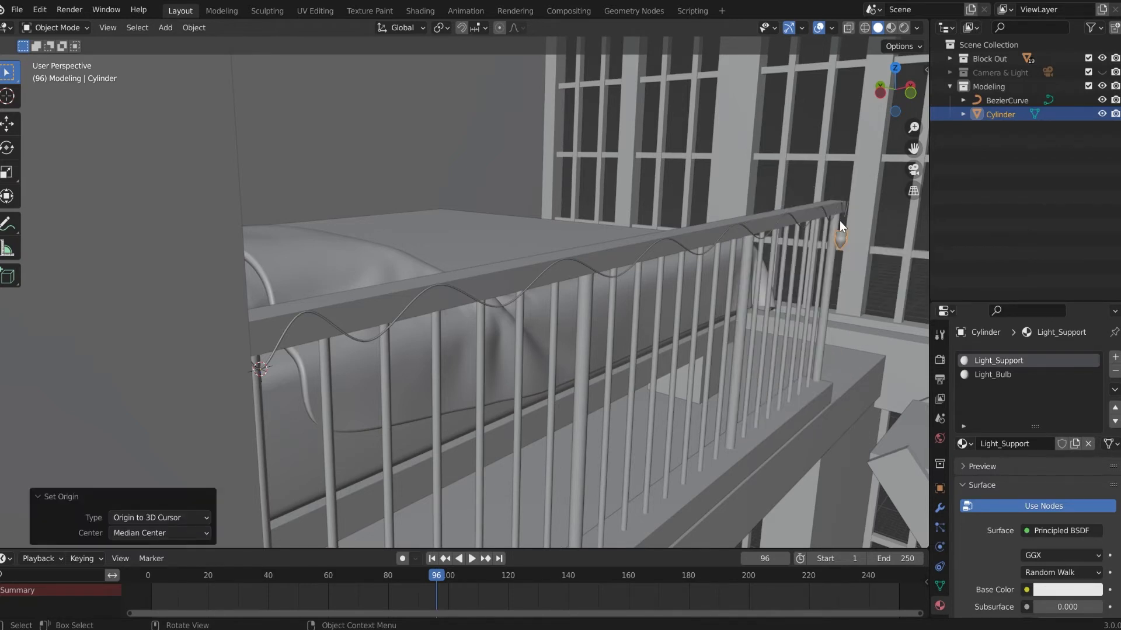
right_click(839, 224)
mouse_move(842, 233)
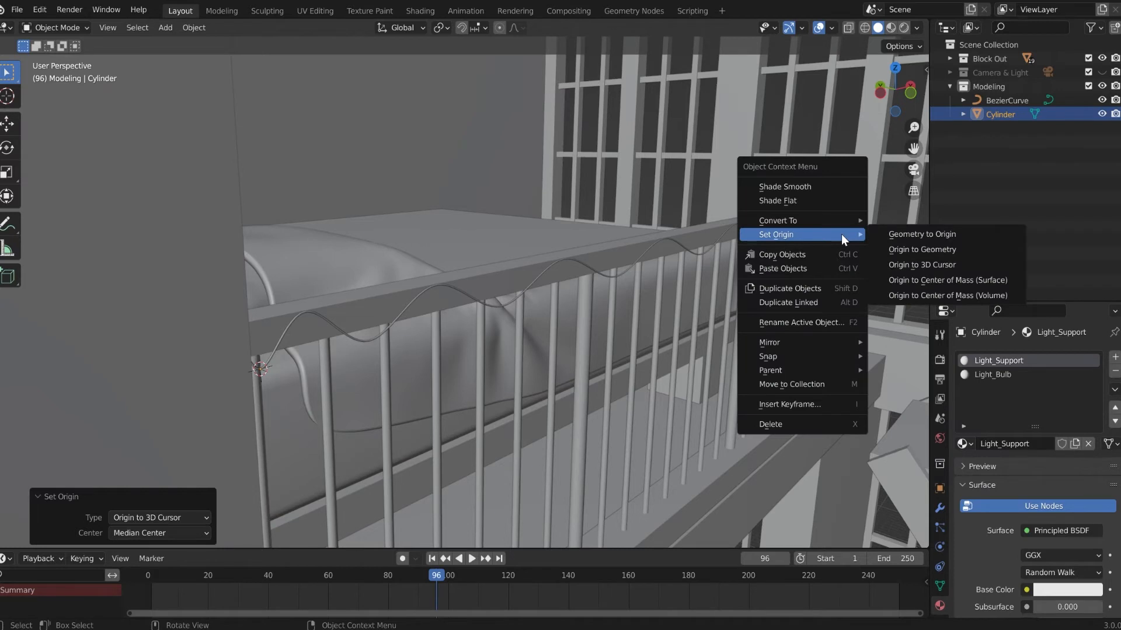
left_click(885, 236)
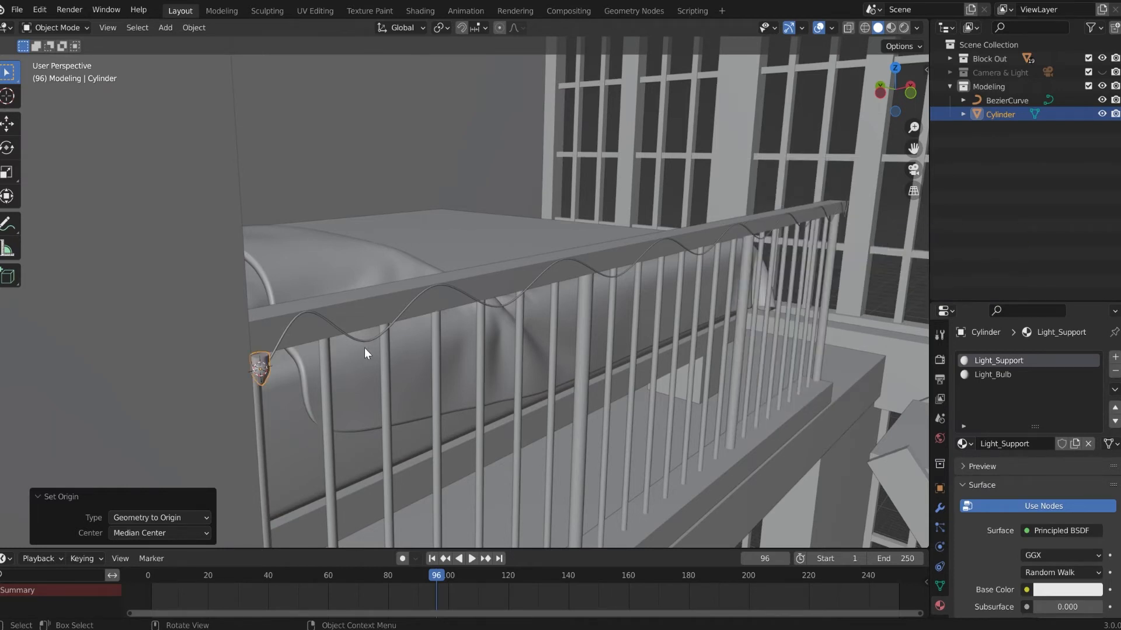
Lower the light about 0.3 m along the Z axis so it hangs below the wire.
key("g")
key("z")
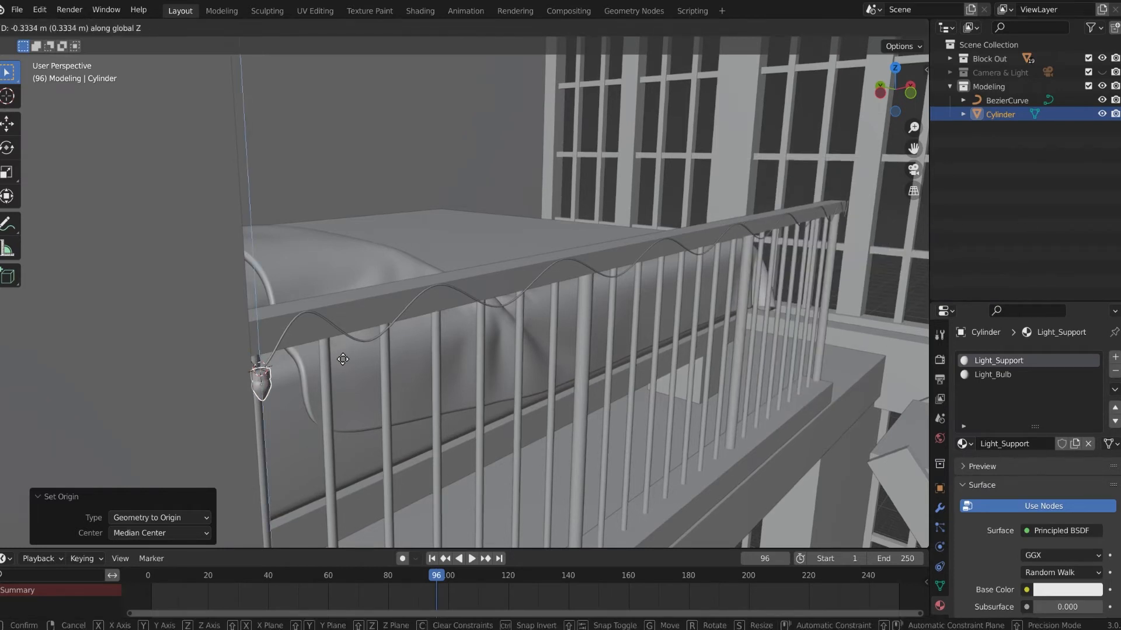
left_click(344, 358)
Set the lowered light's origin to the 3D cursor at the point where it meets the wire.
middle_click_drag(300, 379, 310, 344)
scroll(310, 345, "down", 4)
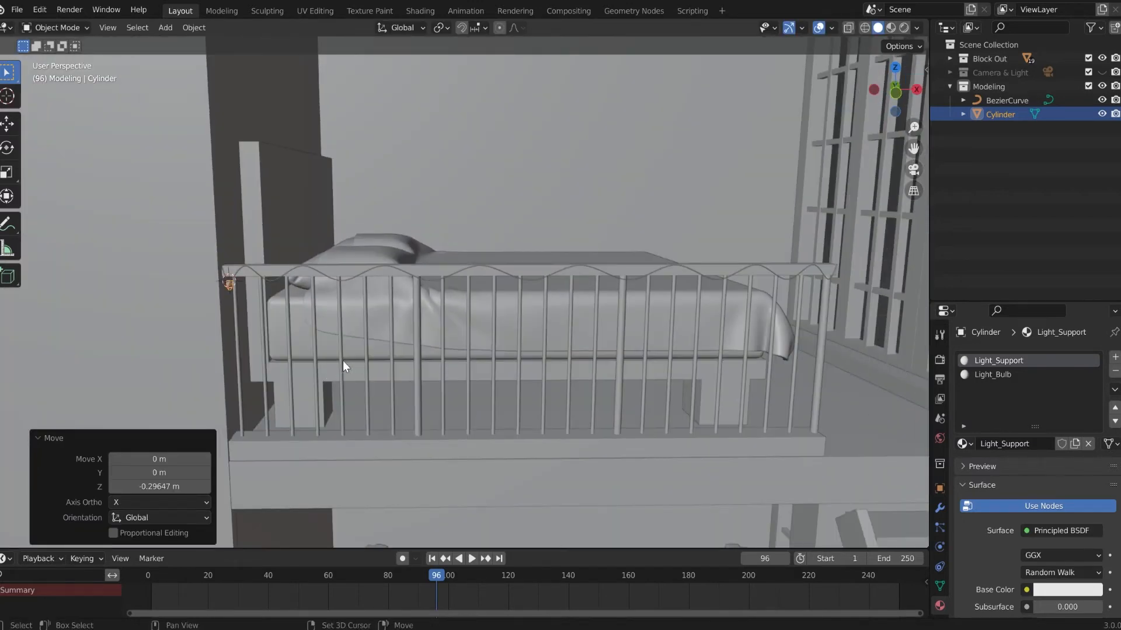
scroll(342, 361, "up", 5)
scroll(227, 295, "up", 4)
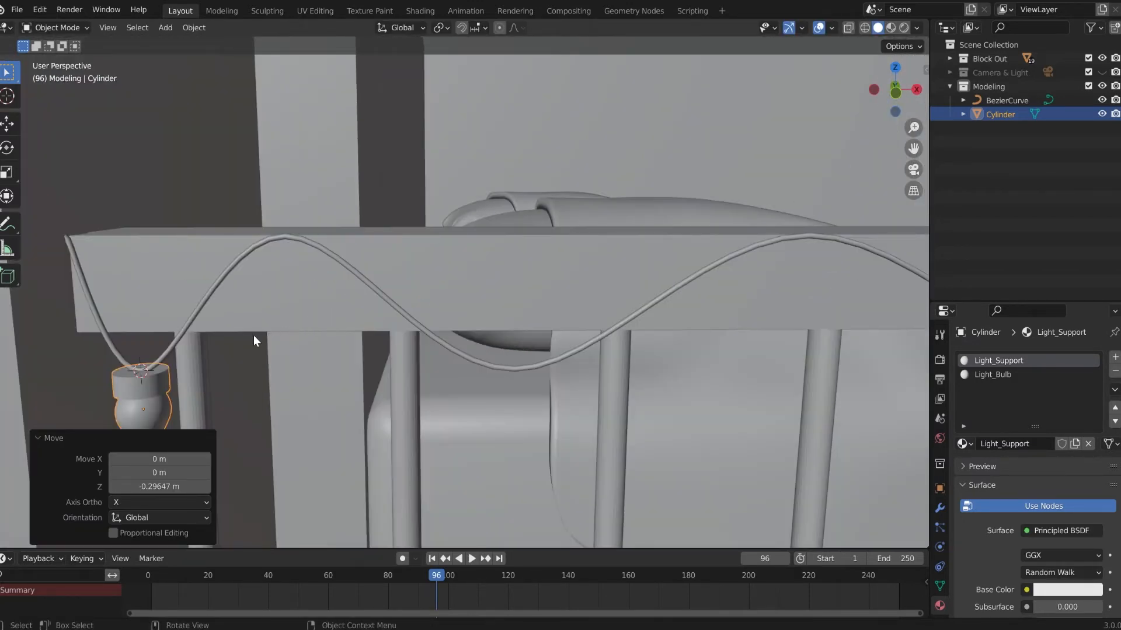
middle_click_drag(247, 344, 339, 302, "shift")
scroll(380, 283, "up", 4)
scroll(371, 279, "down", 2)
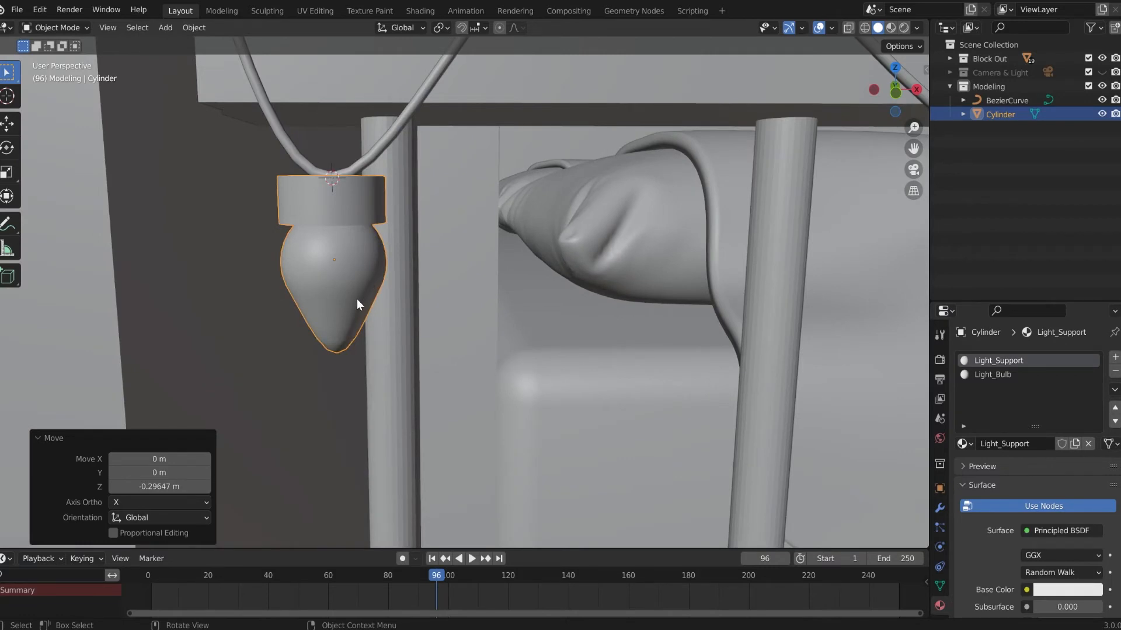
right_click(357, 294)
mouse_move(357, 295)
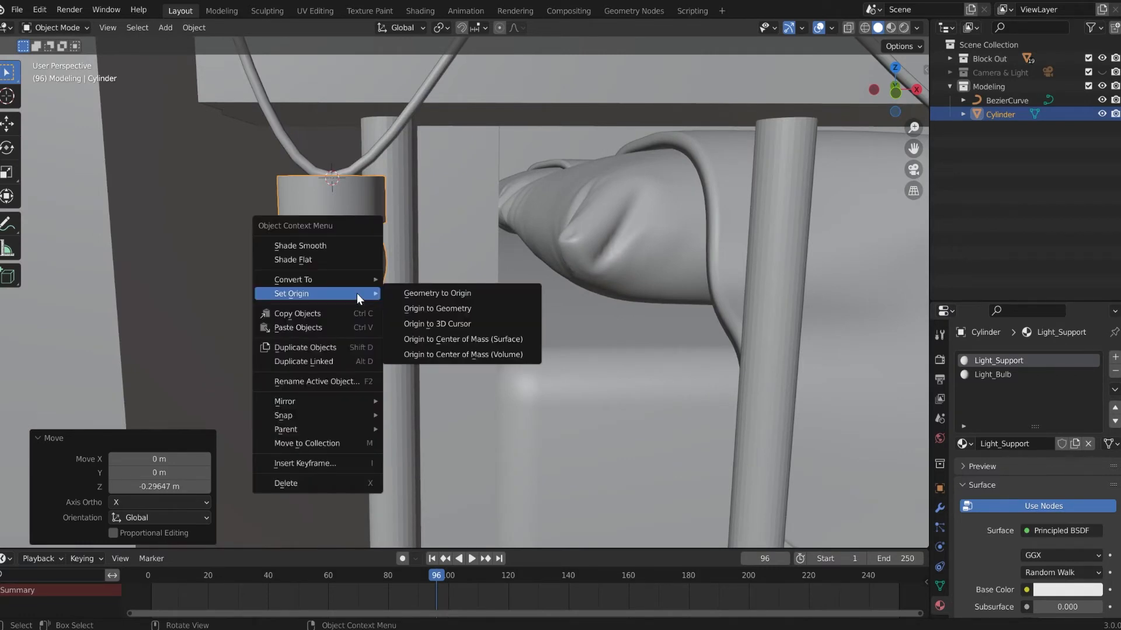
left_click(453, 324)
Try to tilt the light by about -14.7° around the global X axis and undo the rotation.
middle_click_drag(343, 315, 444, 369)
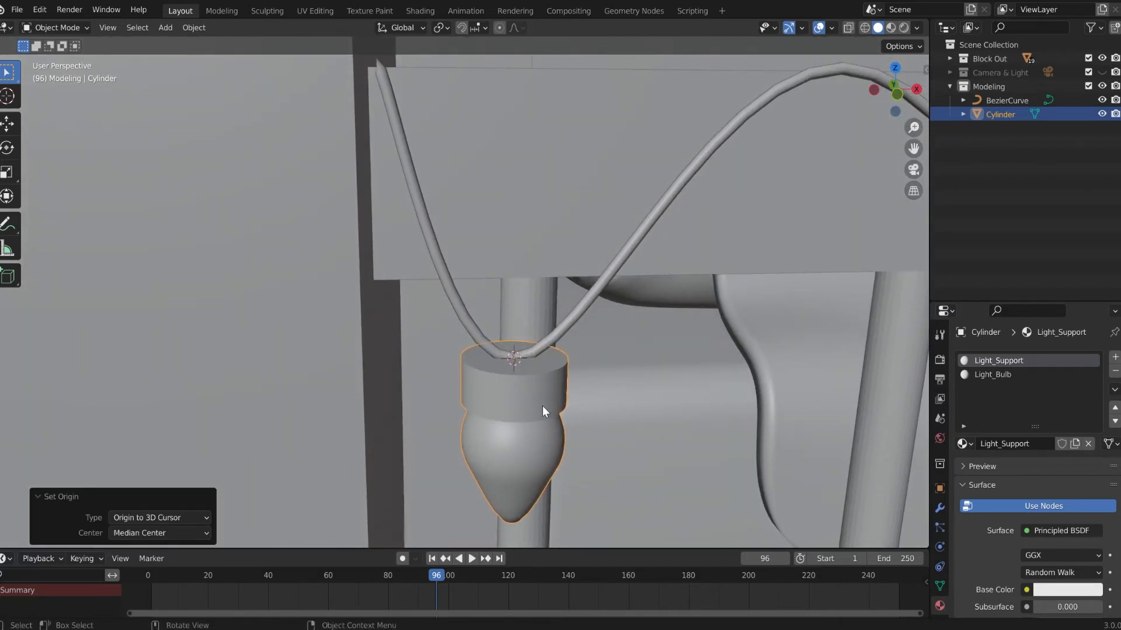
key("r")
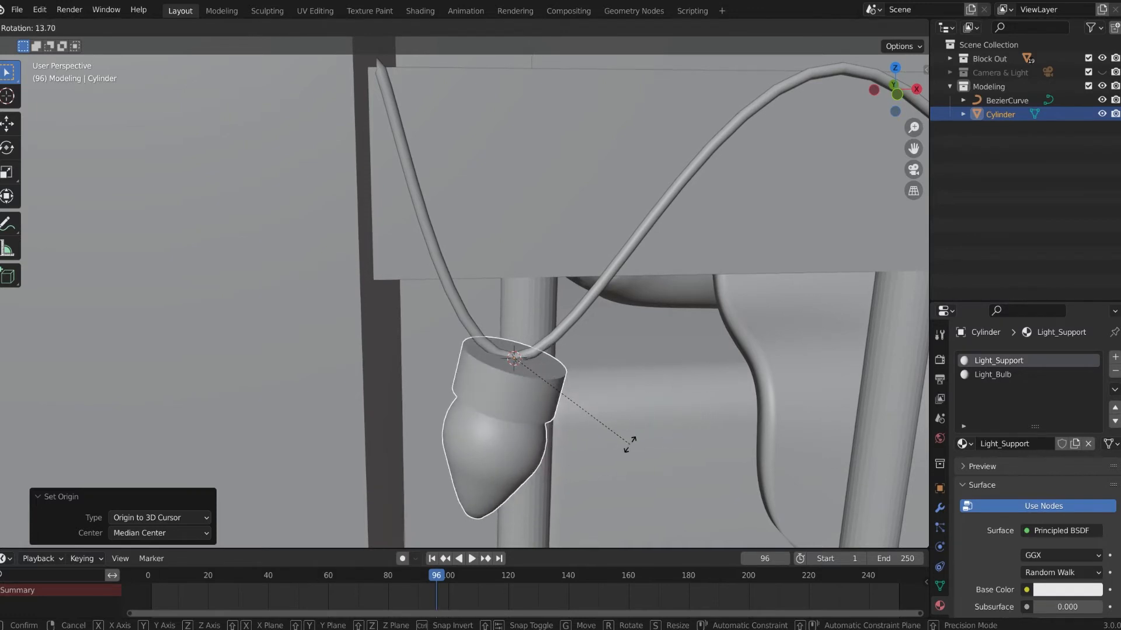
right_click(625, 447)
key("r")
key("x")
left_click(629, 408)
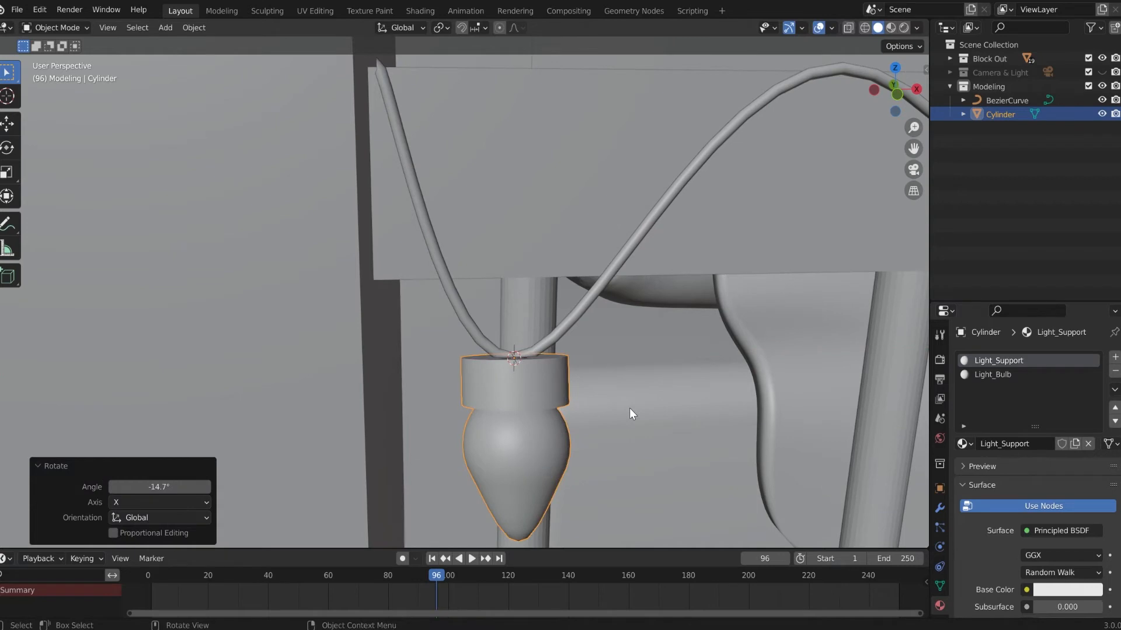
scroll(630, 408, "down", 6)
key("ctrl+z")
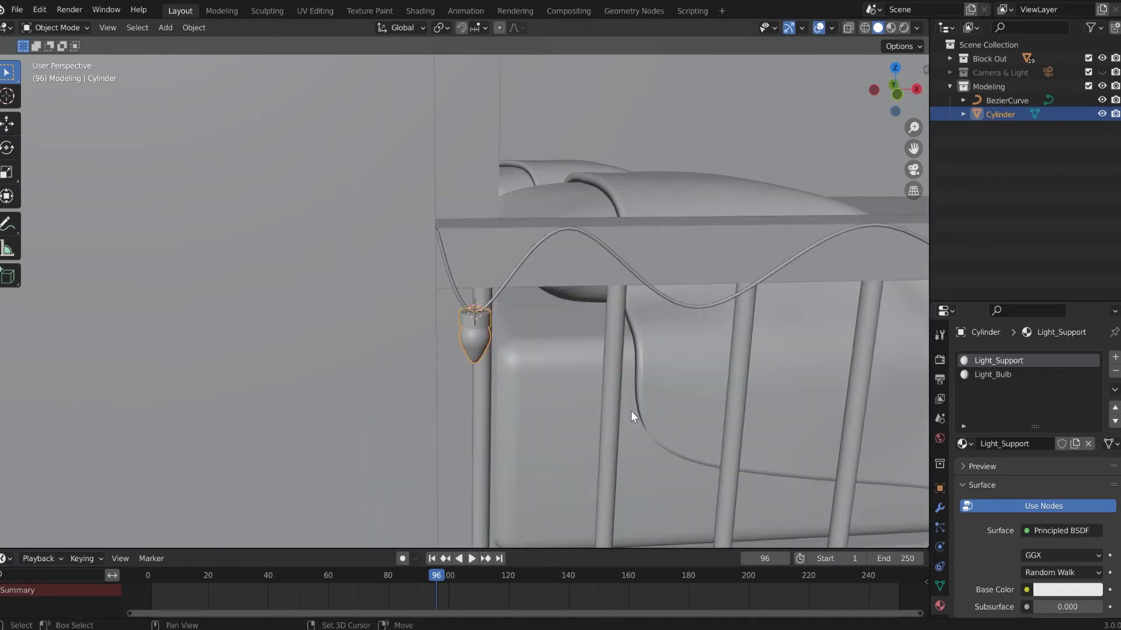
Duplicate the light, placing the copy well below the rail, and rotate the original about -13.6° around the global X axis.
key("shift+d")
left_click(820, 513)
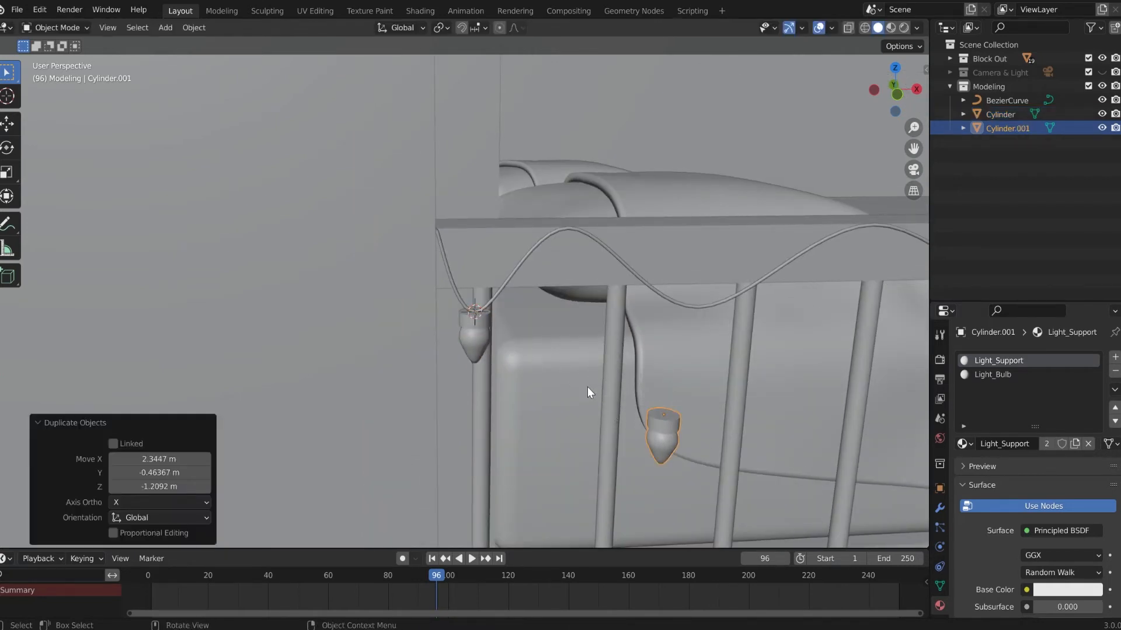
left_click(470, 330)
key("r")
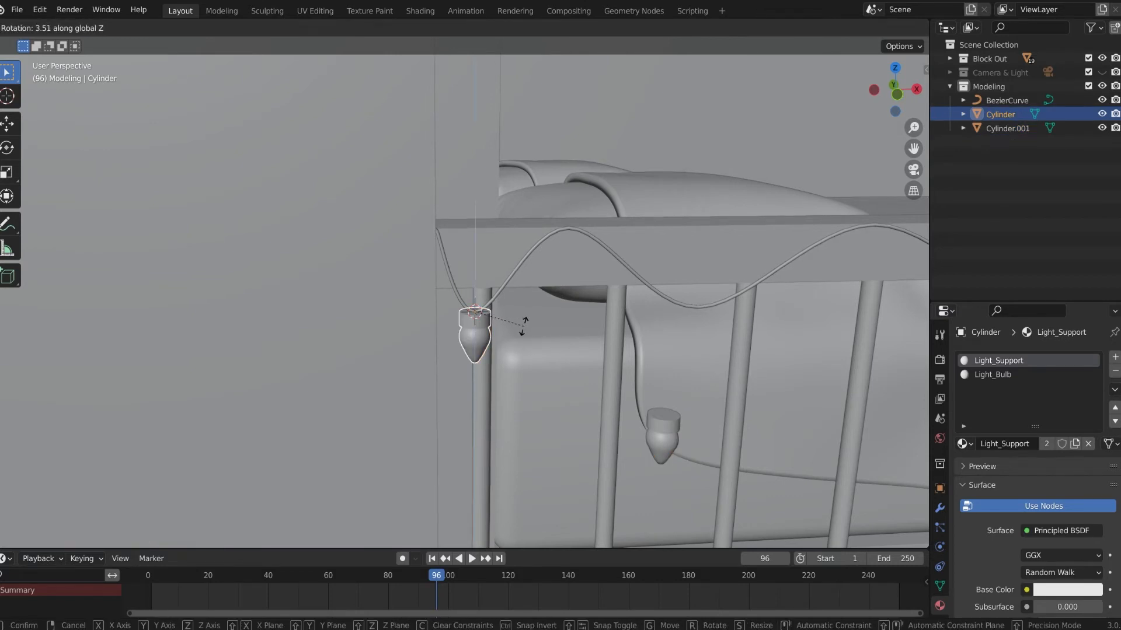
key("Escape")
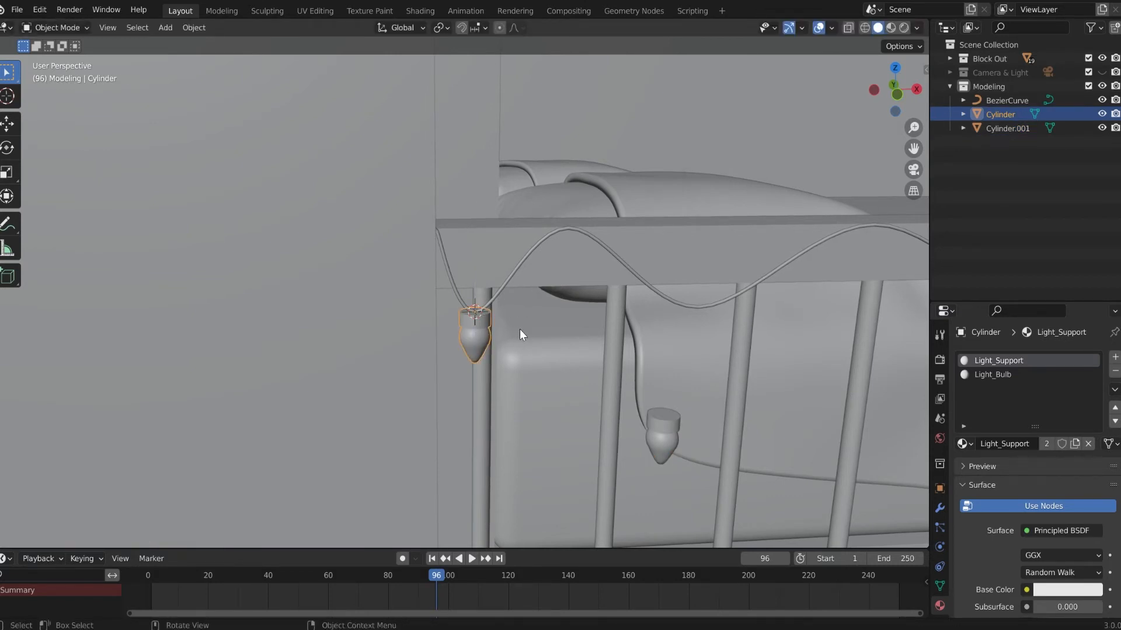
key("r")
key("x")
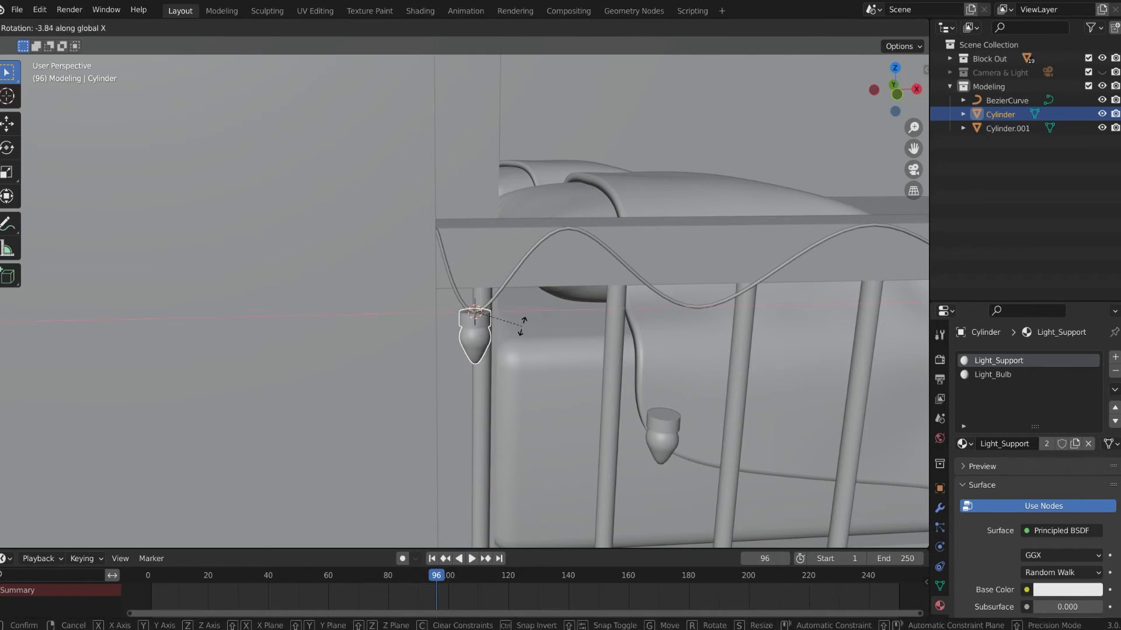
left_click(525, 318)
Duplicate the untilted spare light, place the new copy under the wire further along the fence, and hide the spare.
middle_click_drag(678, 342, 502, 325, "shift")
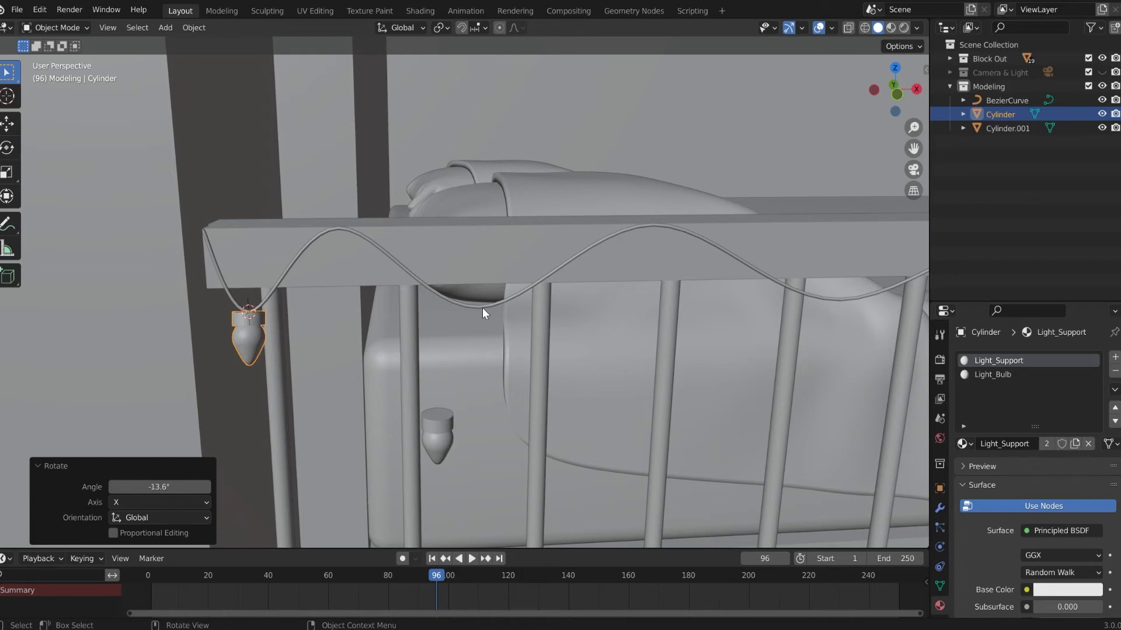
left_click(441, 440)
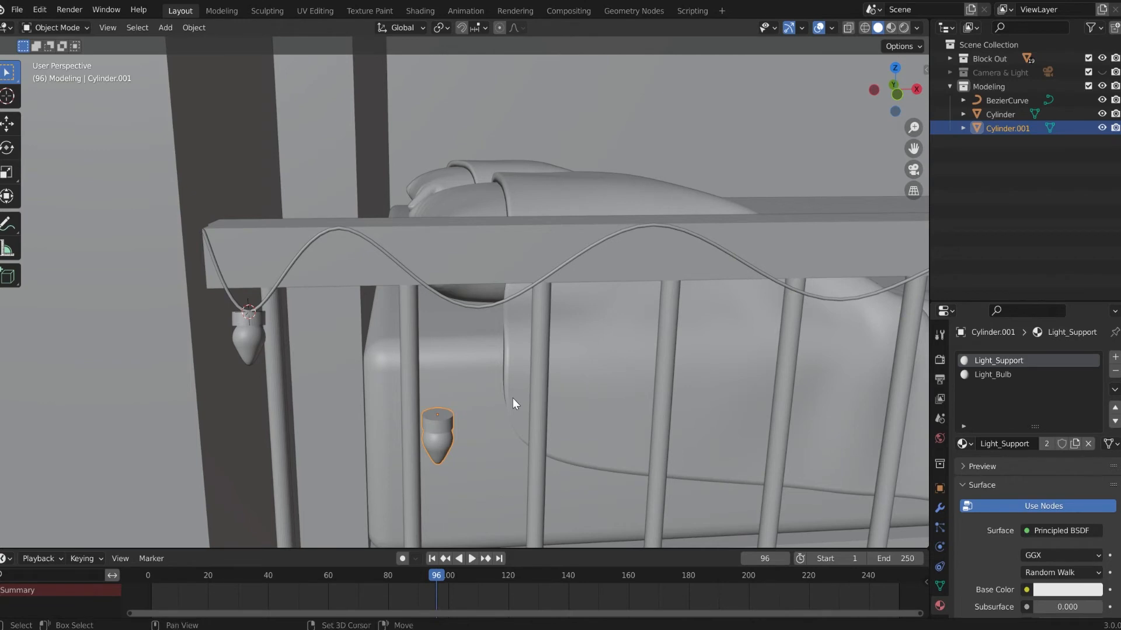
key("shift+d")
left_click(660, 320)
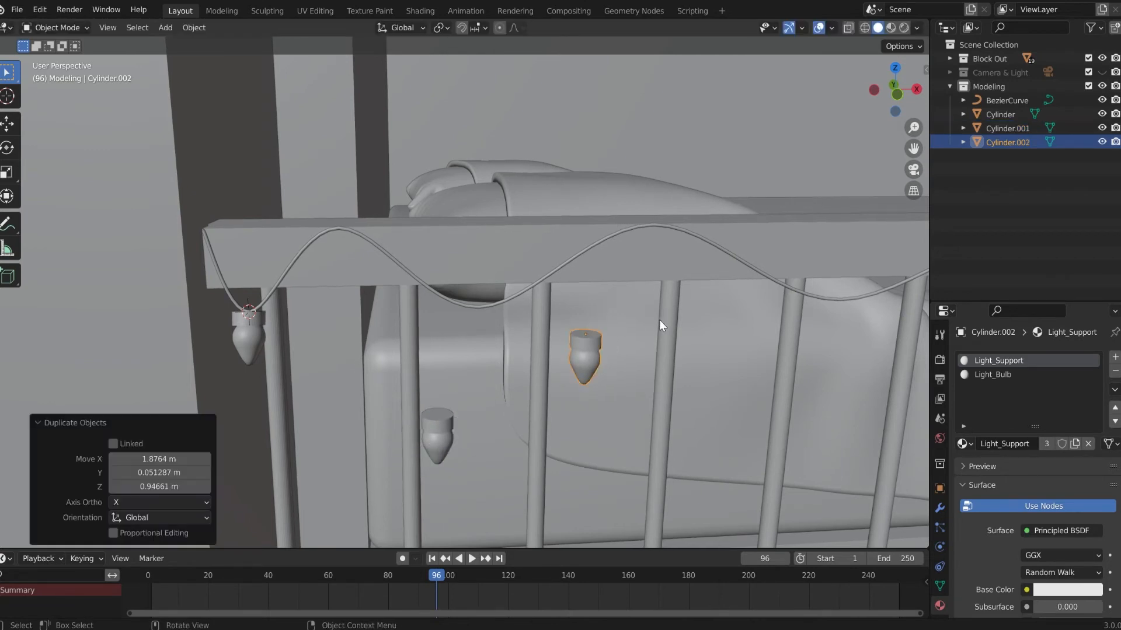
left_click(450, 438)
left_click(1100, 129)
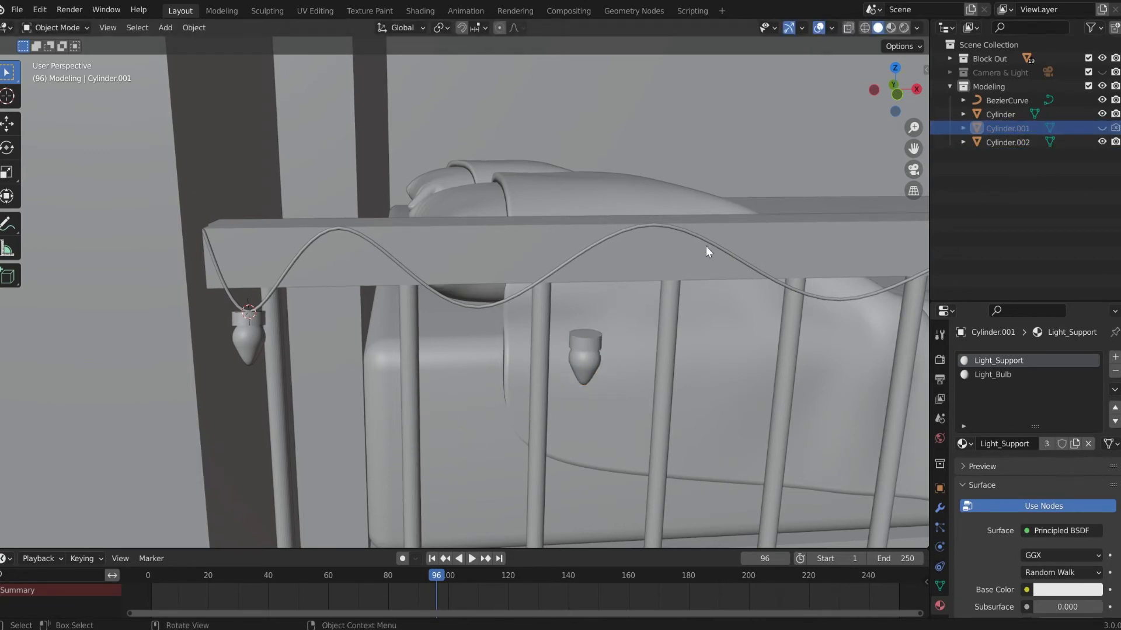
Snap the 3D cursor to the wire's control point at its second low dip.
left_click(488, 306)
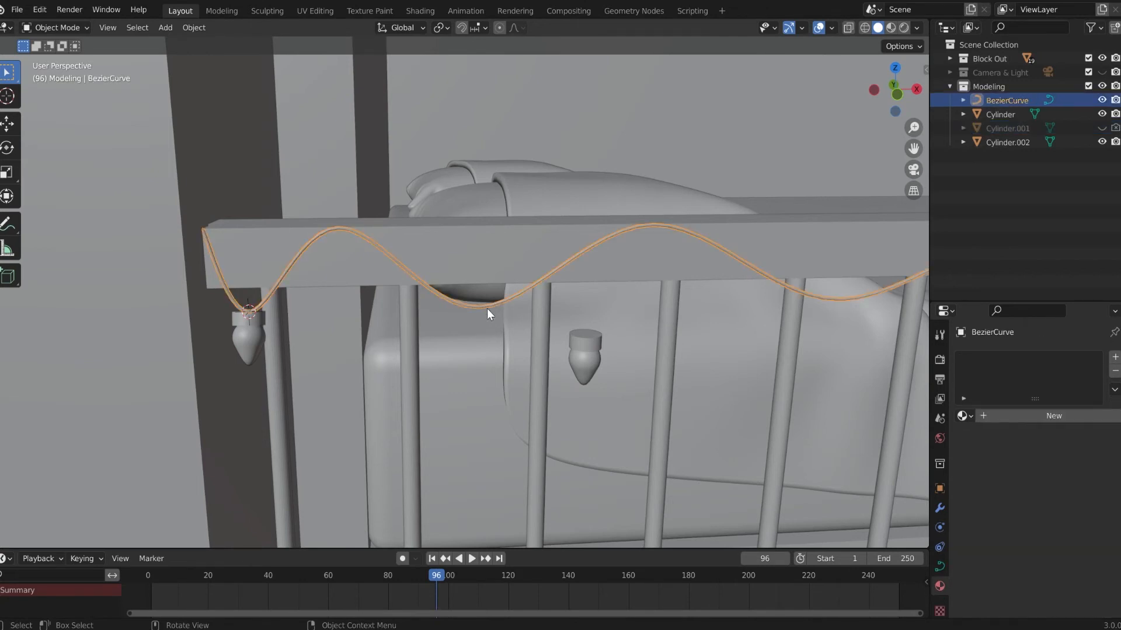
key("Tab")
left_click(486, 309)
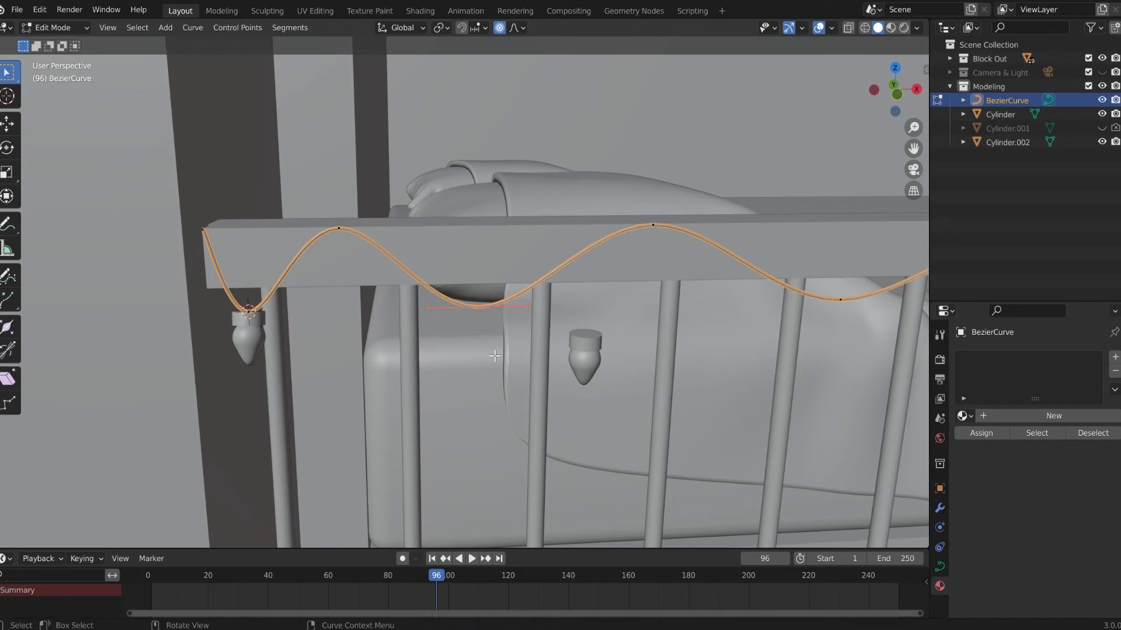
key("shift+s")
left_click(492, 415)
key("Tab")
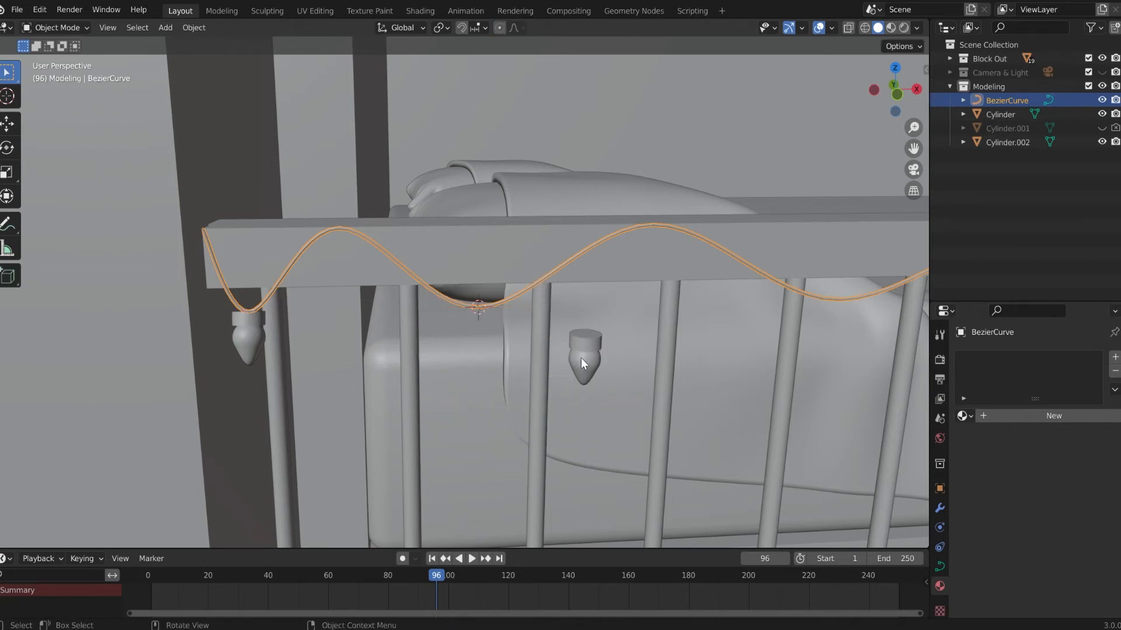
Set the second light's origin to the 3D cursor and move its geometry to that origin.
left_click(584, 356)
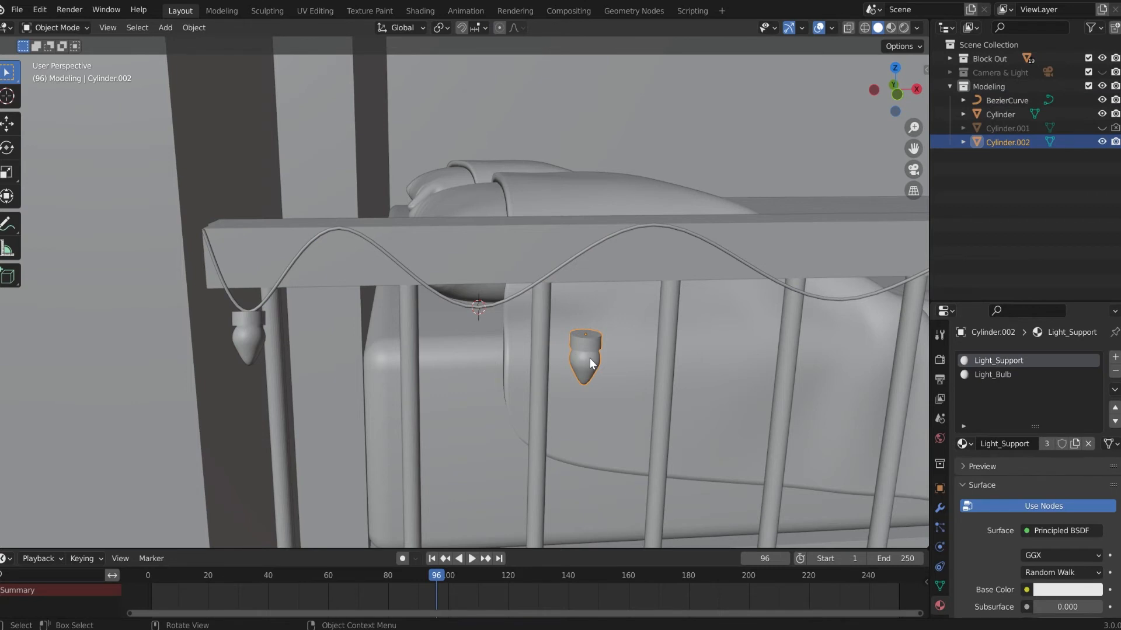
right_click(586, 359)
mouse_move(586, 360)
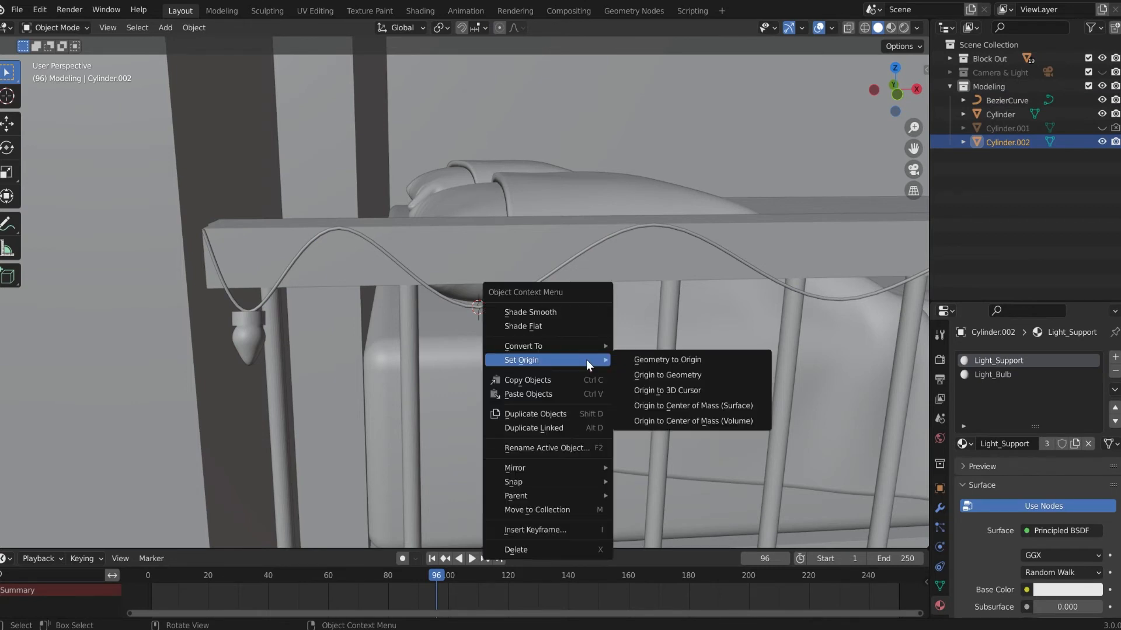
left_click(682, 390)
right_click(590, 352)
mouse_move(589, 353)
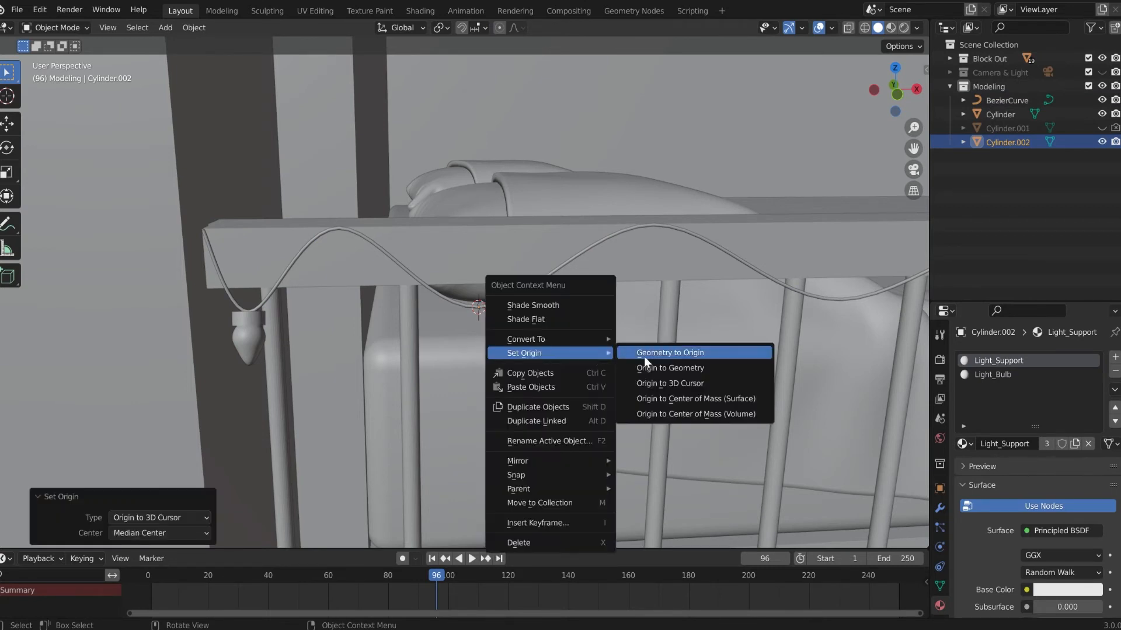
left_click(663, 354)
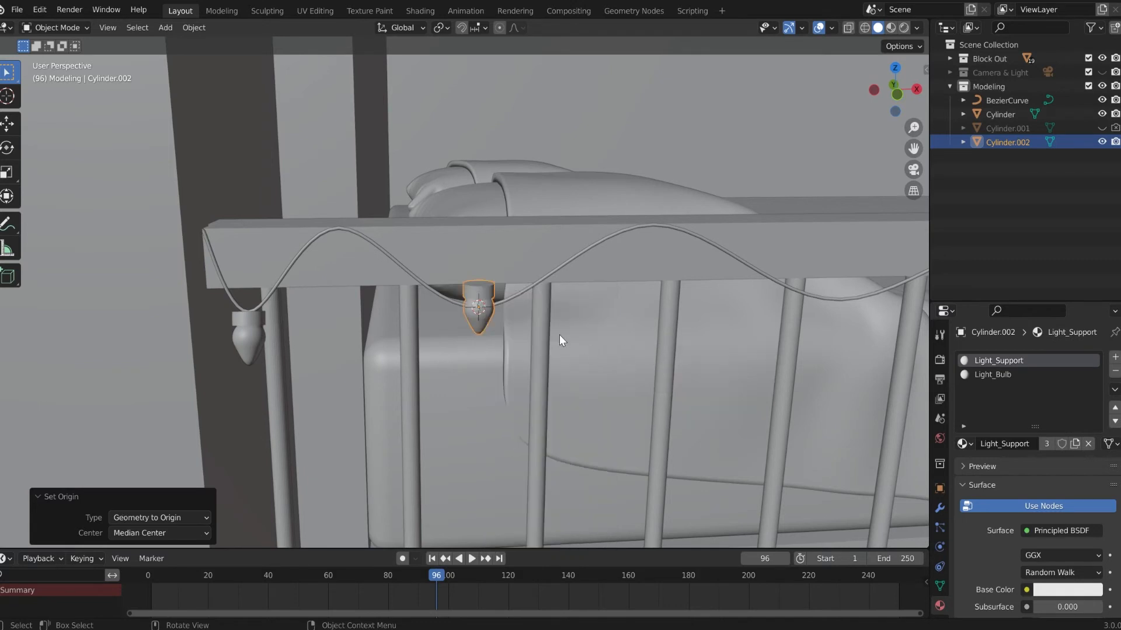
Lower the second light about 0.3 m along global Z and reset its origin to the 3D cursor on the wire.
key("g")
key("z")
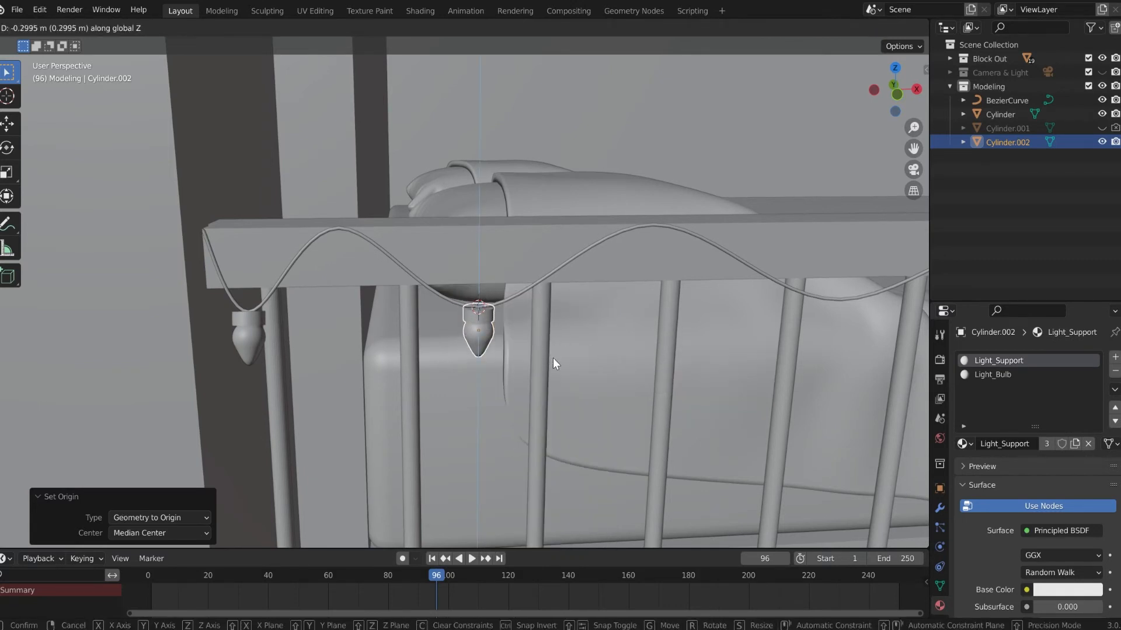
left_click(552, 359)
right_click(471, 331)
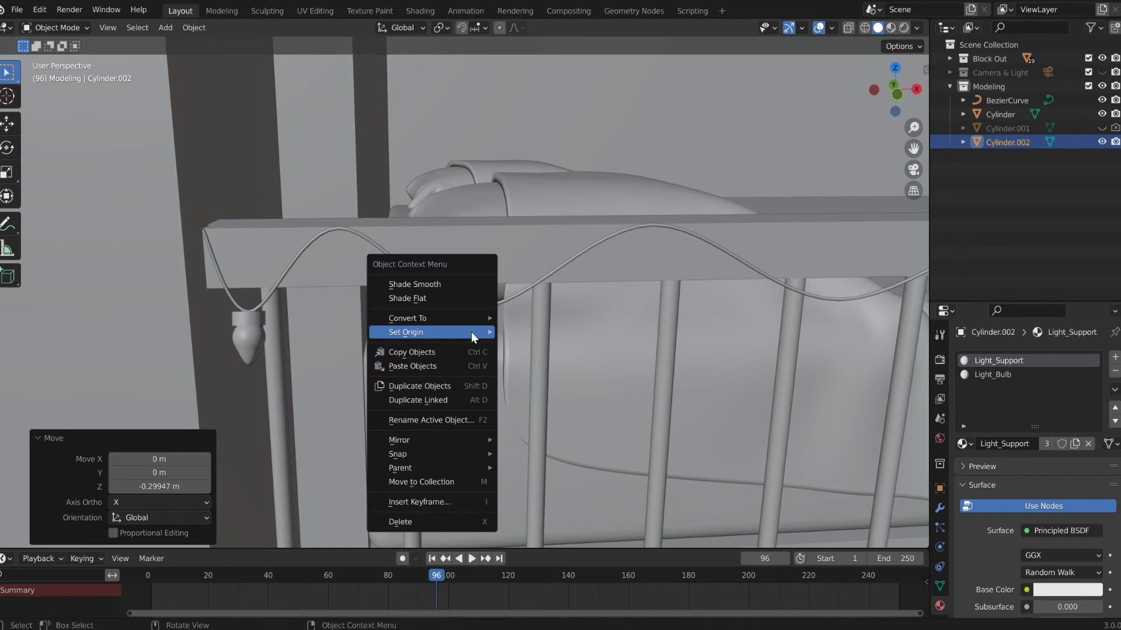
mouse_move(474, 334)
left_click(544, 360)
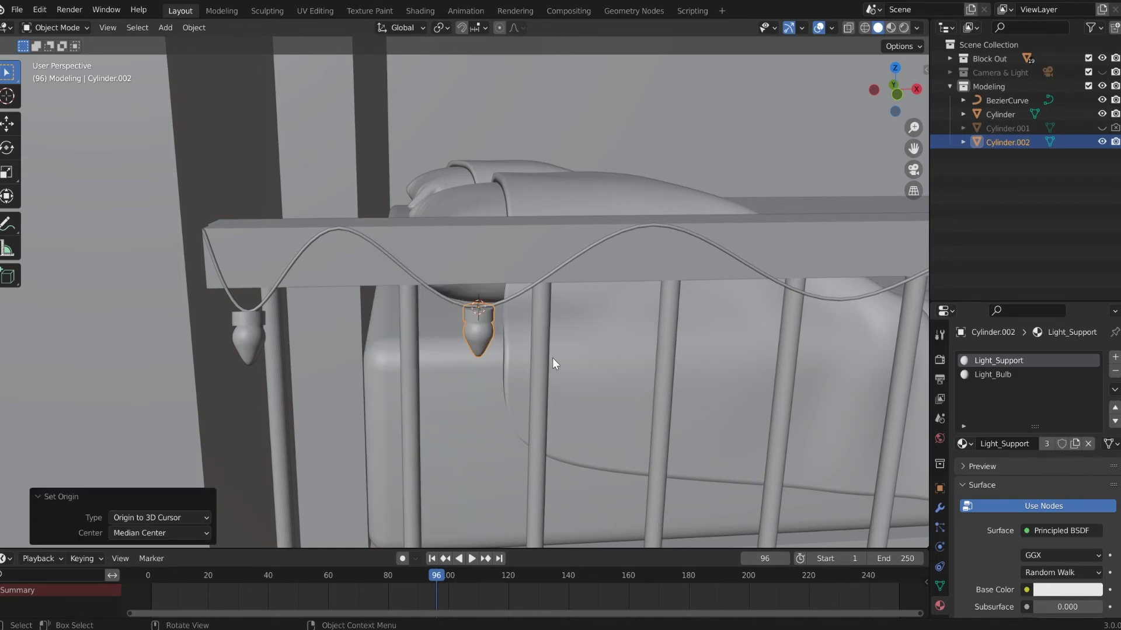
Tilt the second light around the view axis by about -14.9°, and by about 9.54° from a different viewing angle.
key("r")
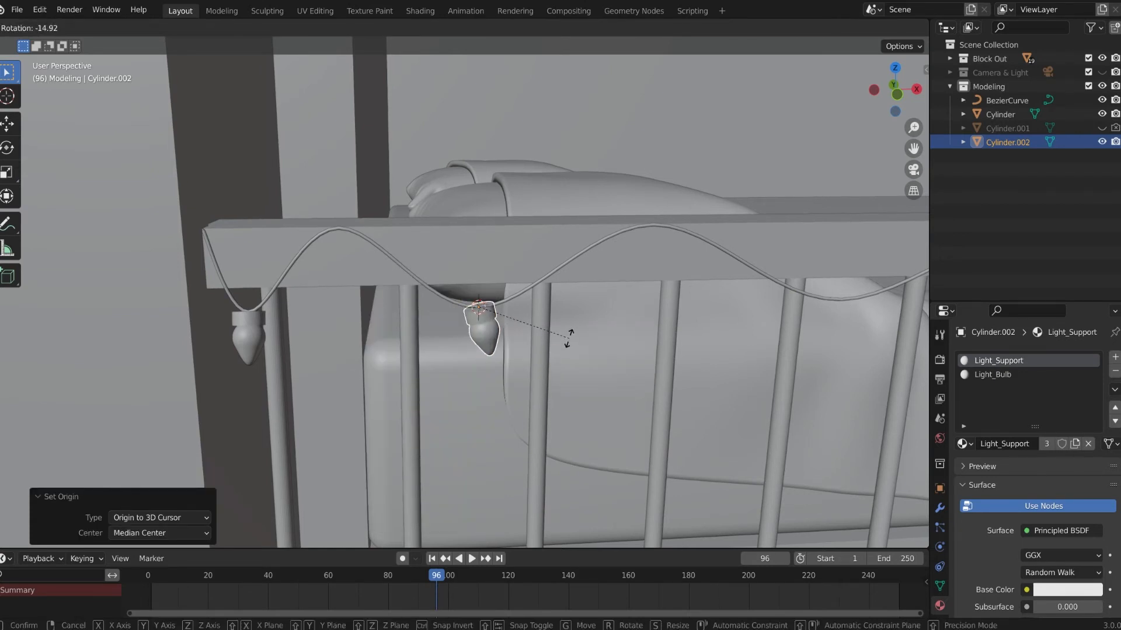
left_click(569, 338)
middle_click_drag(593, 341, 530, 339)
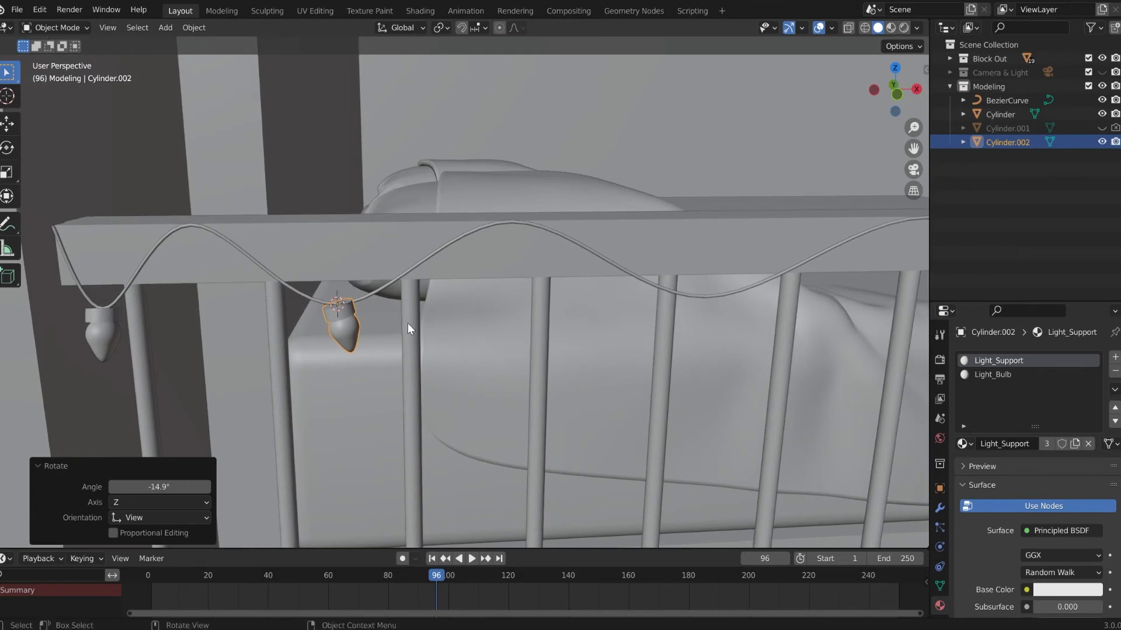
key("r")
left_click(362, 323)
Reveal the spare light, duplicate it, place the copy below the wire's third dip, and hide the spare again.
scroll(277, 305, "up", 4)
scroll(278, 305, "down", 6)
middle_click_drag(560, 332, 359, 343, "shift")
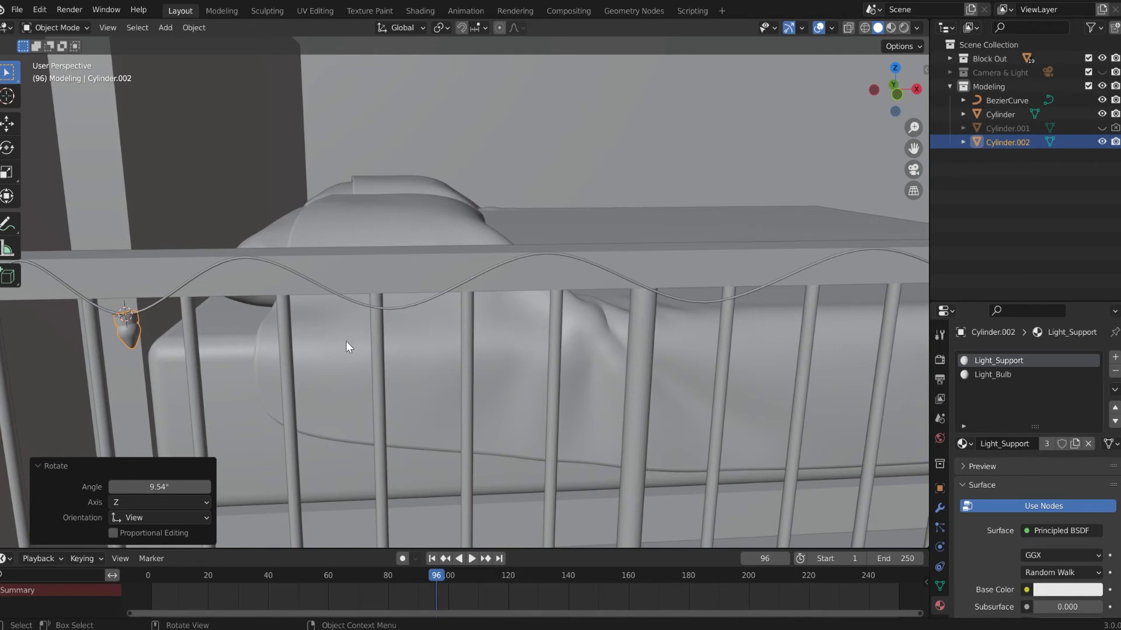
left_click(1102, 127)
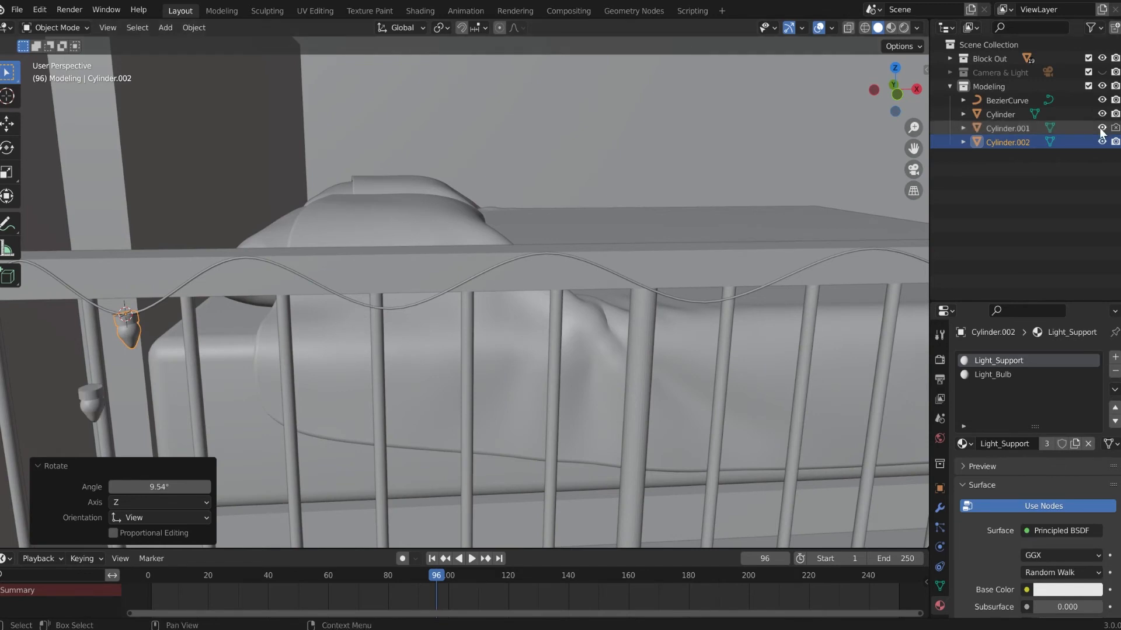
left_click(93, 408)
key("shift+d")
left_click(362, 395)
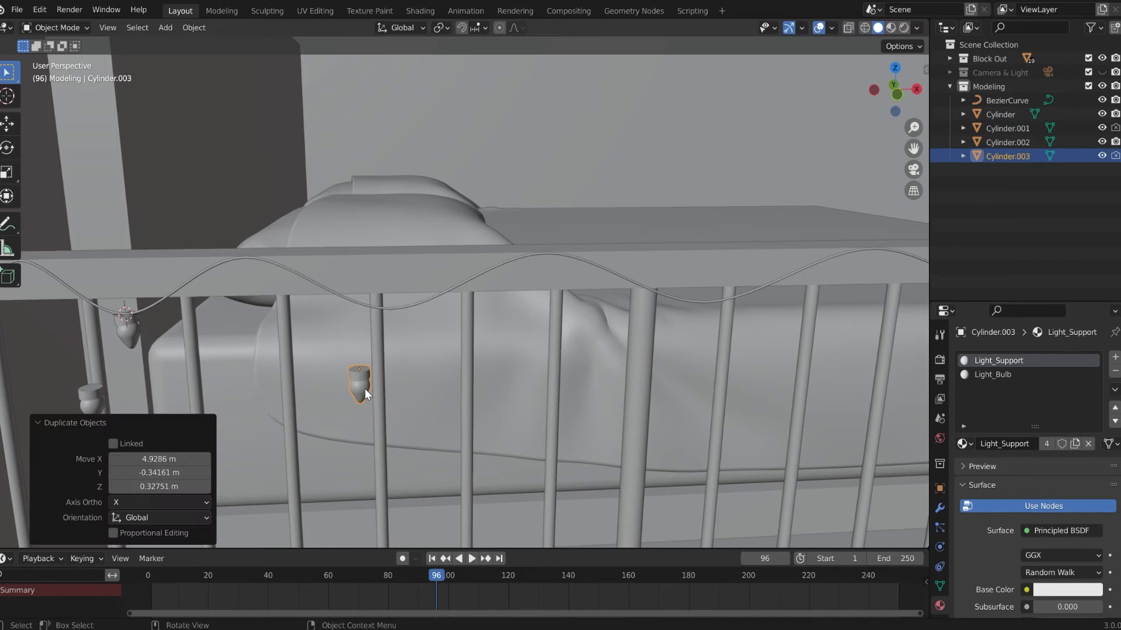
left_click(1102, 127)
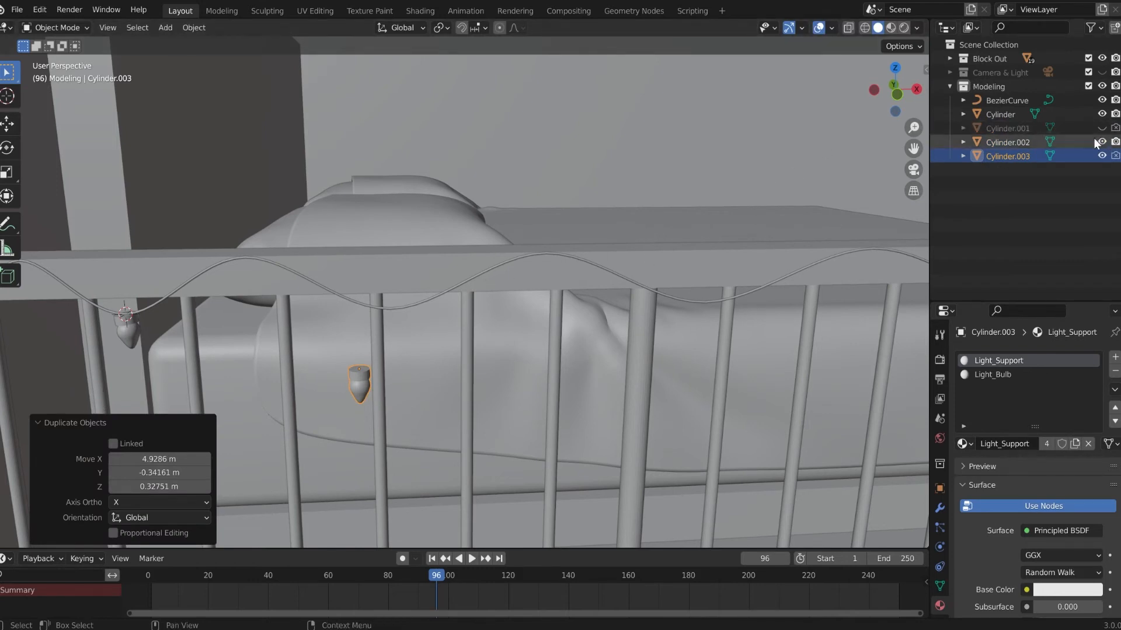
Snap the 3D cursor to the wire's control point at its third low dip.
left_click(463, 284)
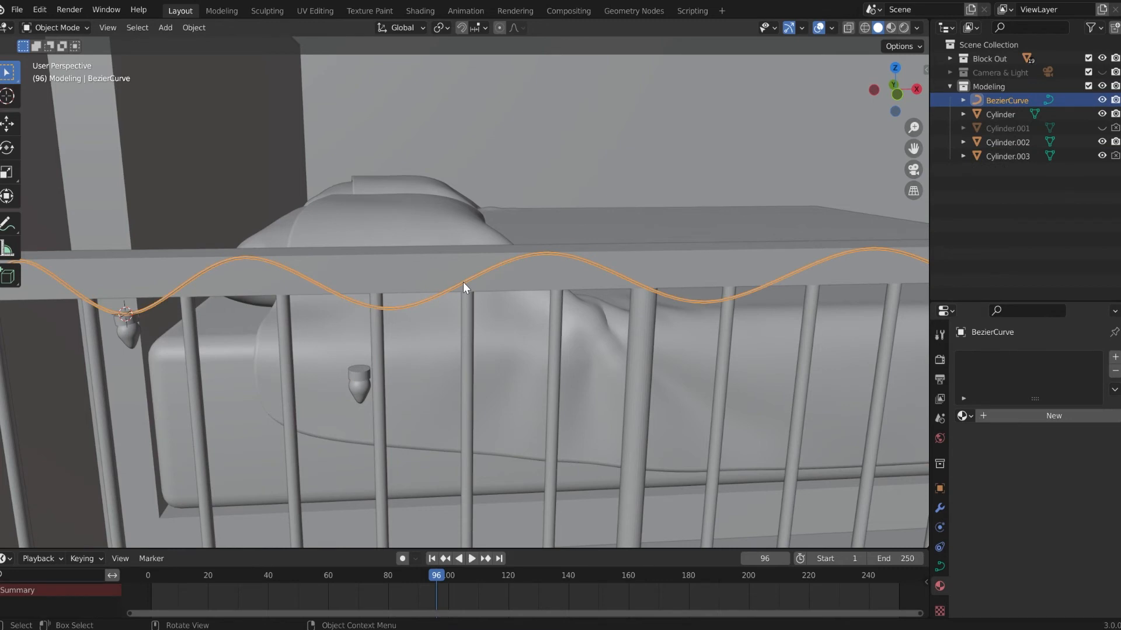
key("Tab")
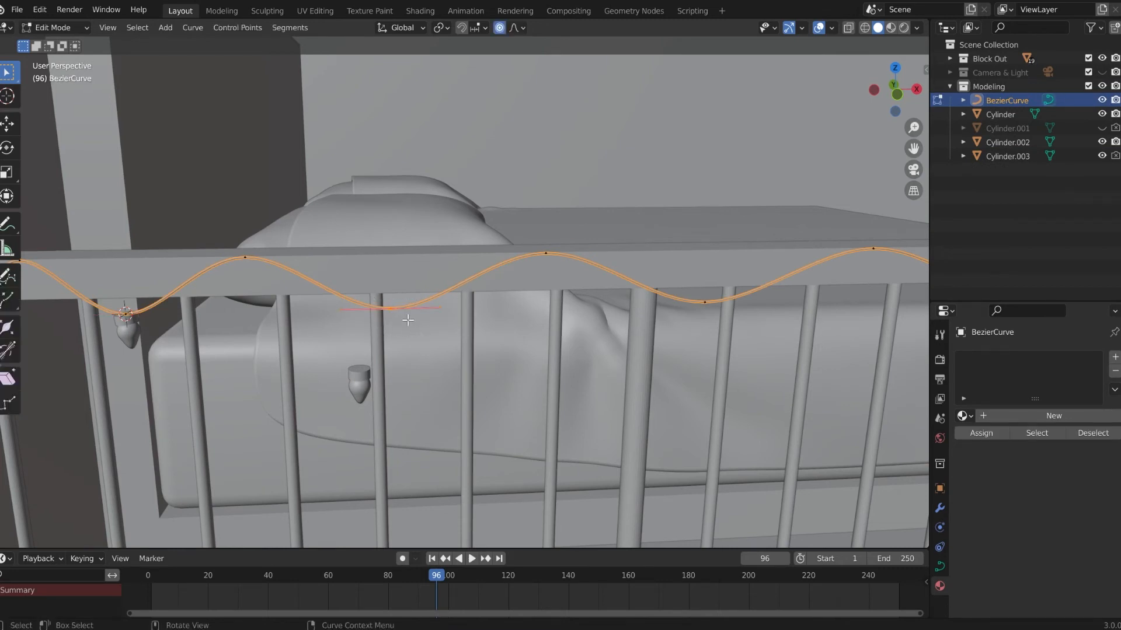
key("shift+s")
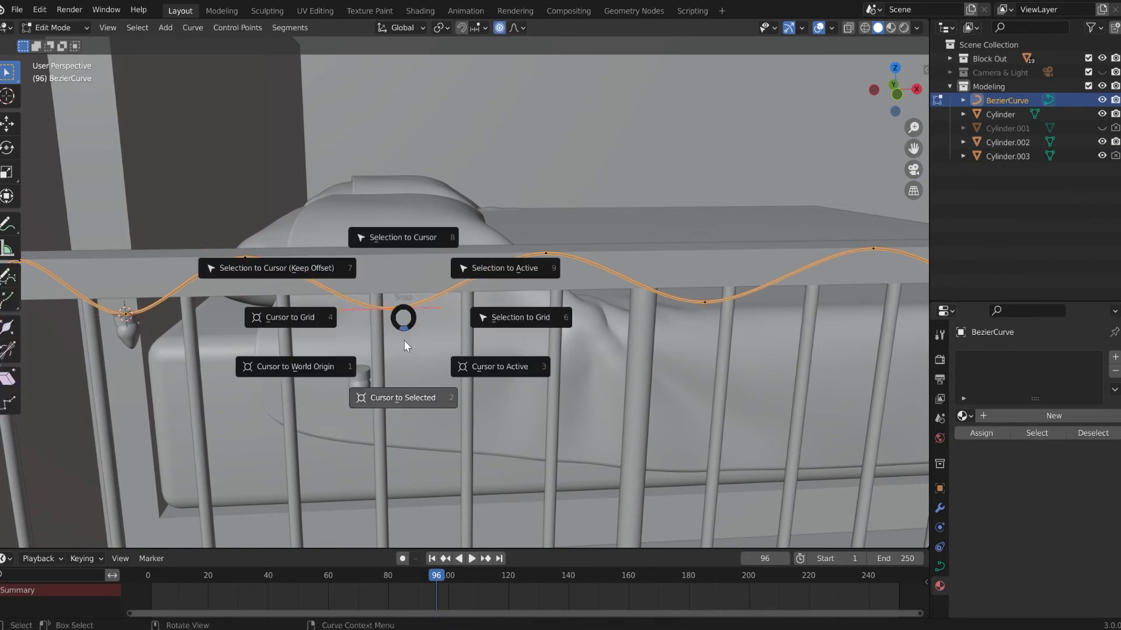
left_click(408, 397)
key("Tab")
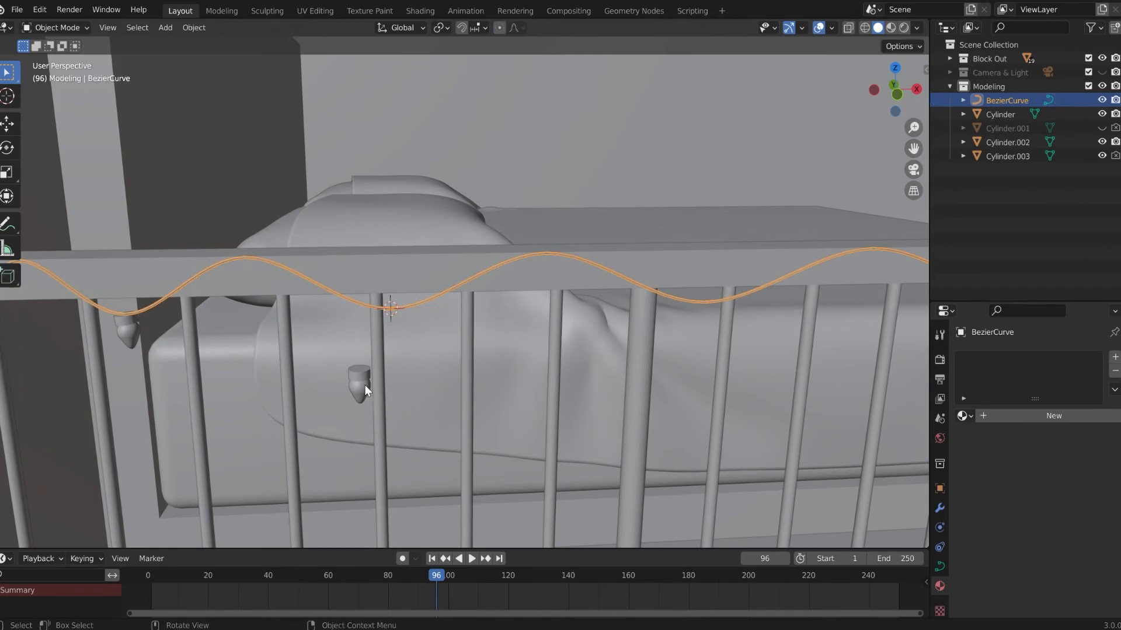
Set the third light's origin to the 3D cursor and move its geometry to that origin.
left_click(363, 385)
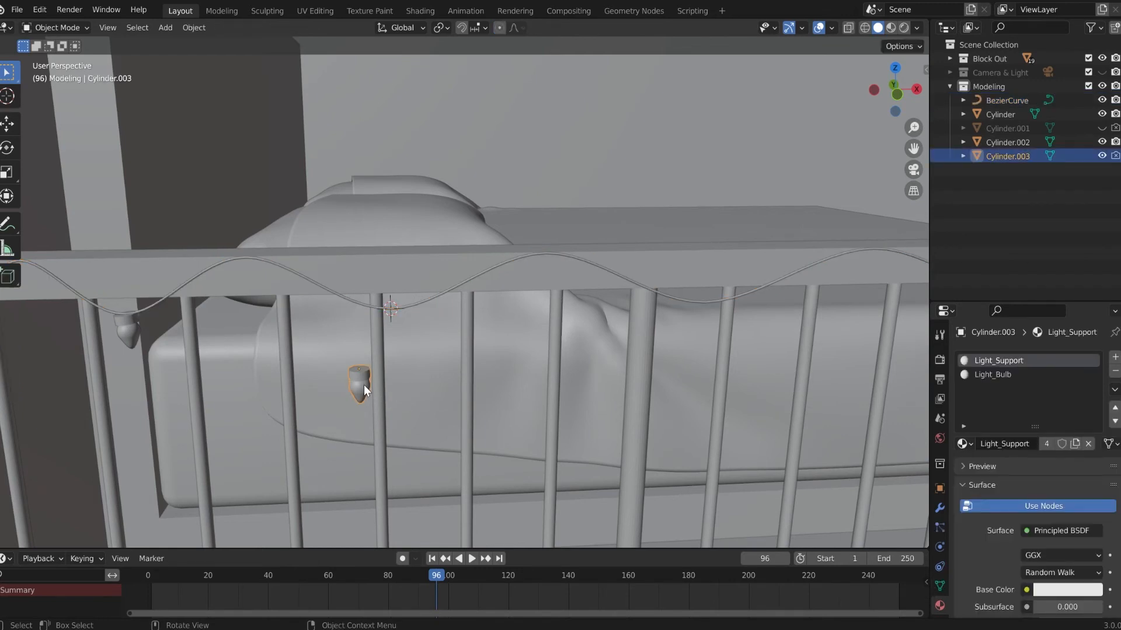
right_click(363, 384)
mouse_move(363, 385)
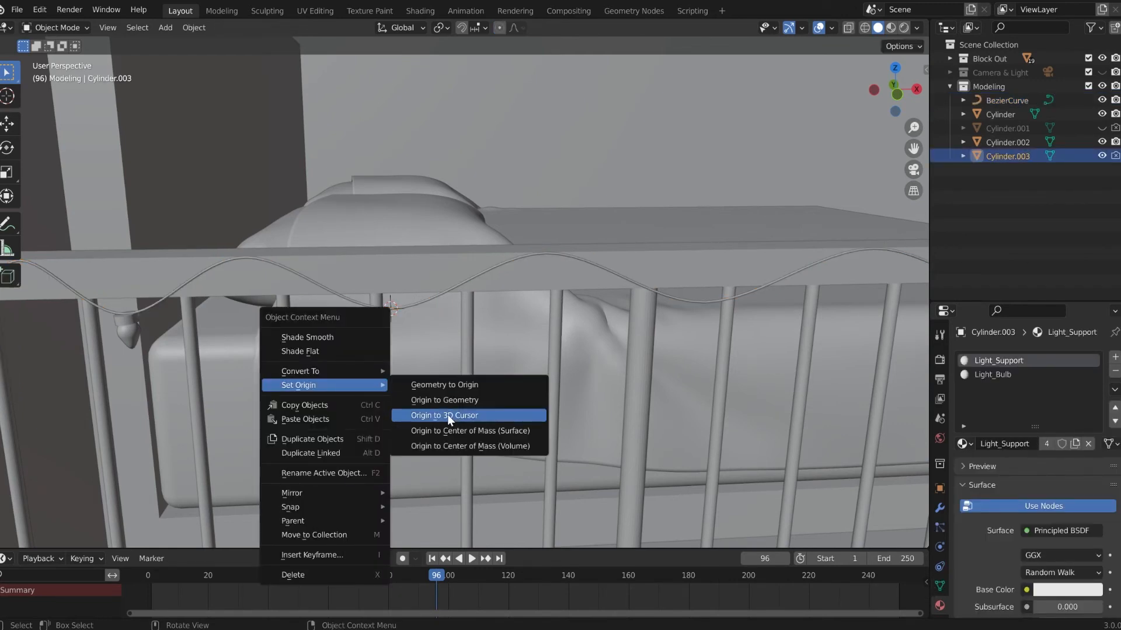
left_click(449, 419)
right_click(362, 391)
mouse_move(362, 391)
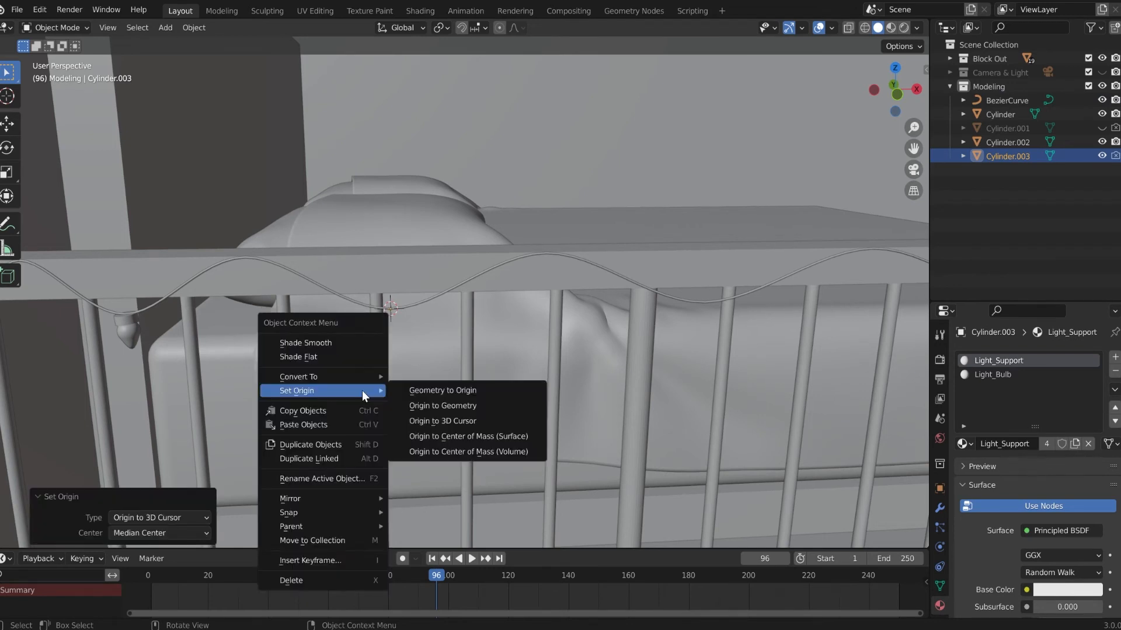
left_click(425, 396)
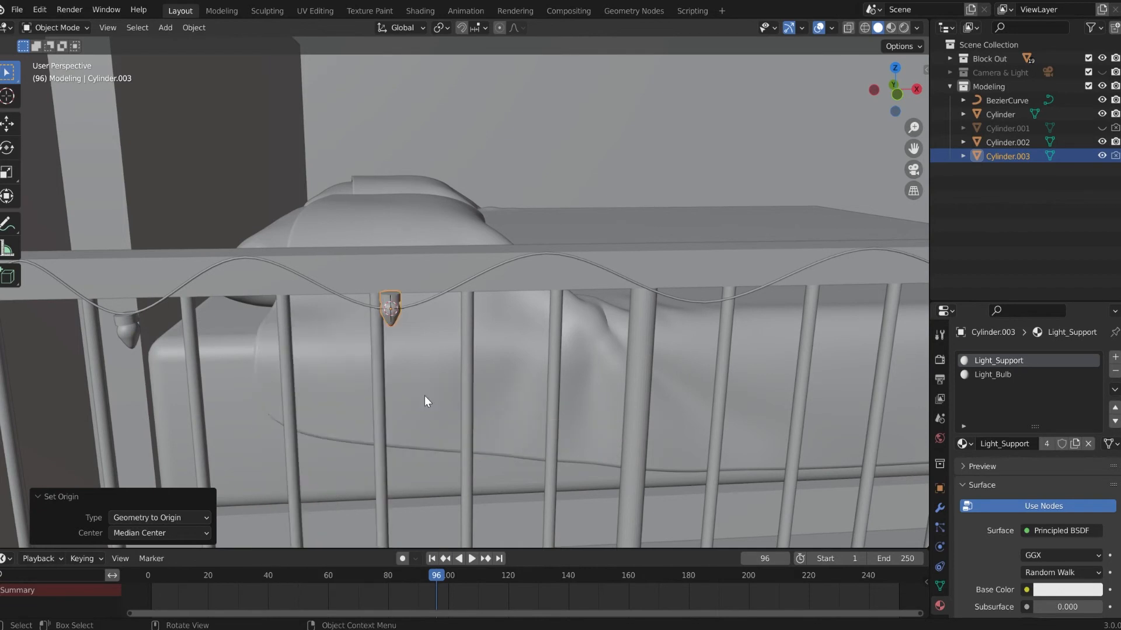
Lower the third light about 0.34 m along global Z so it hangs beneath the wire.
key("g")
key("z")
left_click(446, 380)
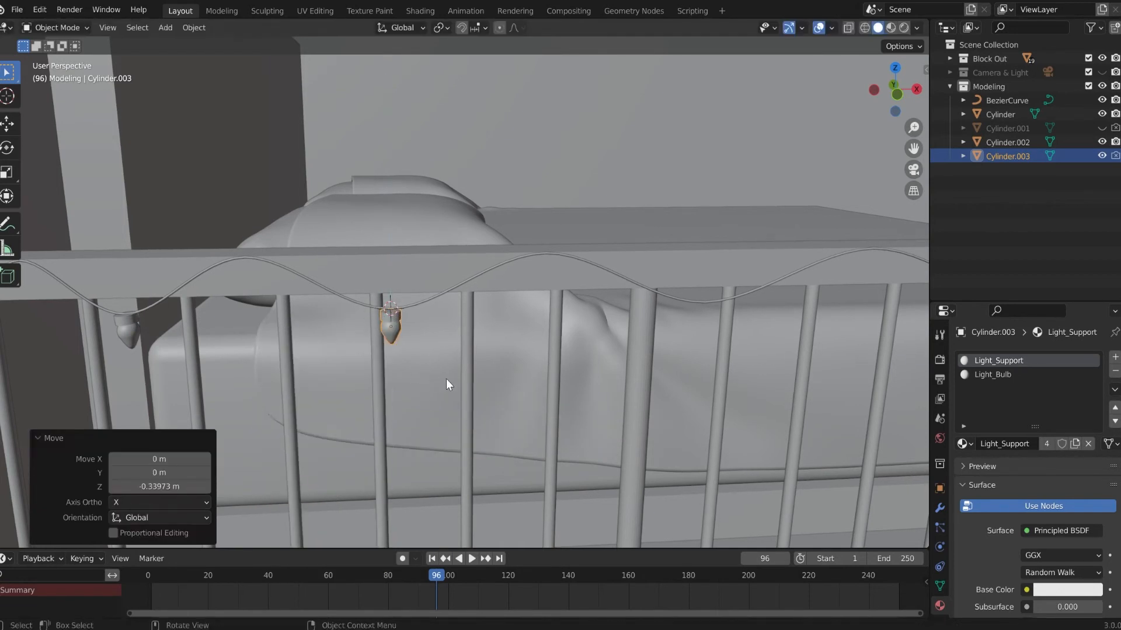
Snap the 3D cursor to the wire's control point at its fourth low dip.
middle_click_drag(724, 327, 457, 337)
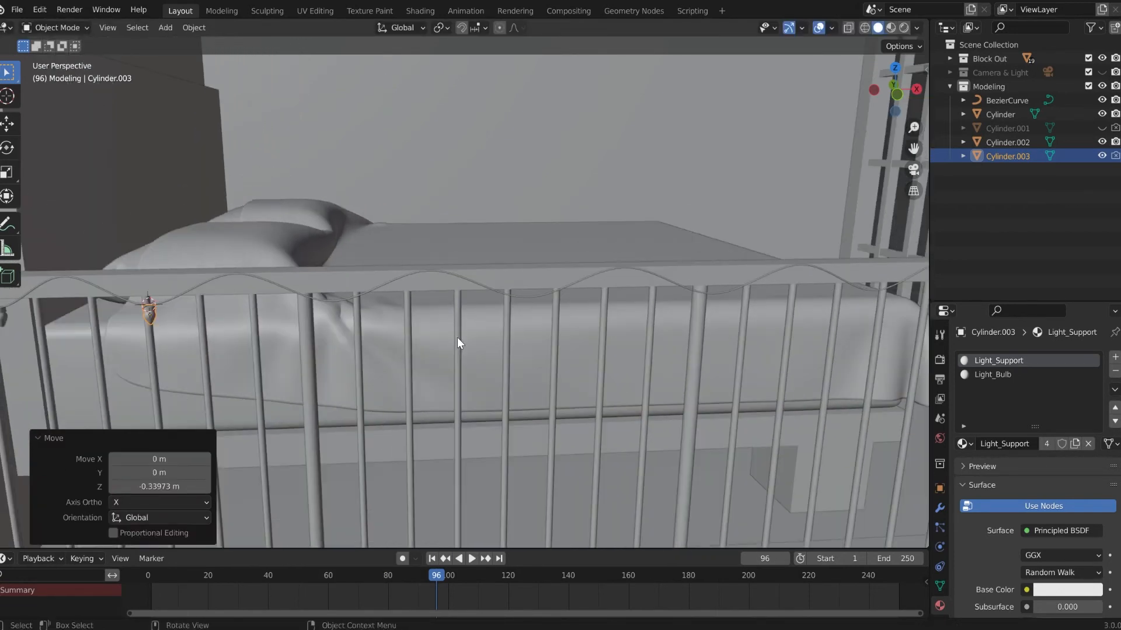
left_click(331, 302)
key("Tab")
left_click_drag(324, 293, 357, 315)
key("shift+s")
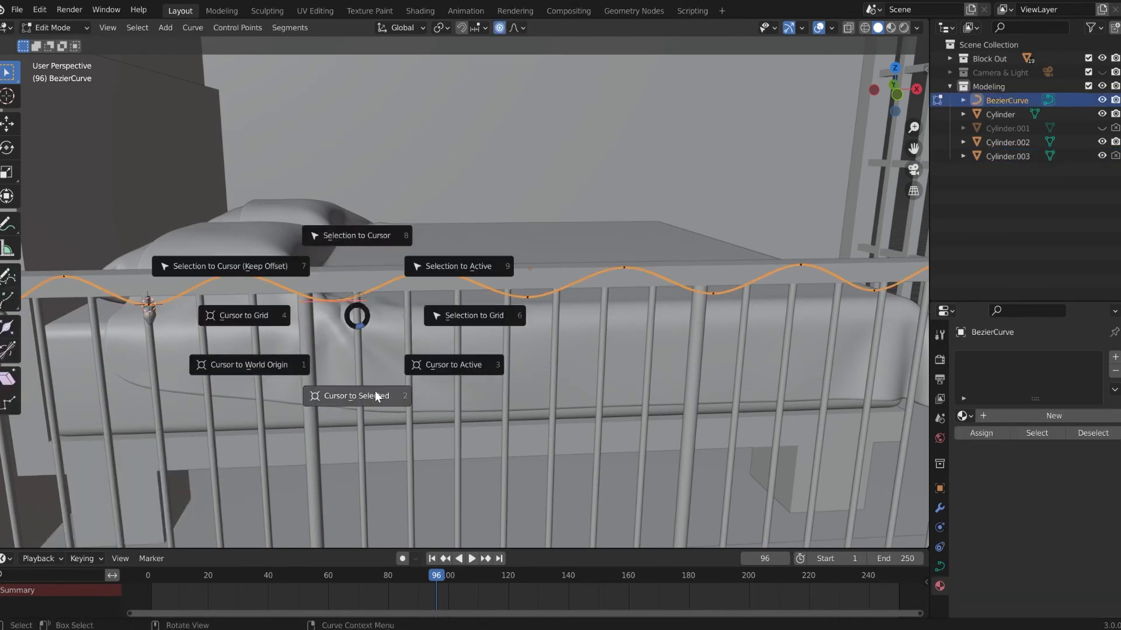
left_click(374, 395)
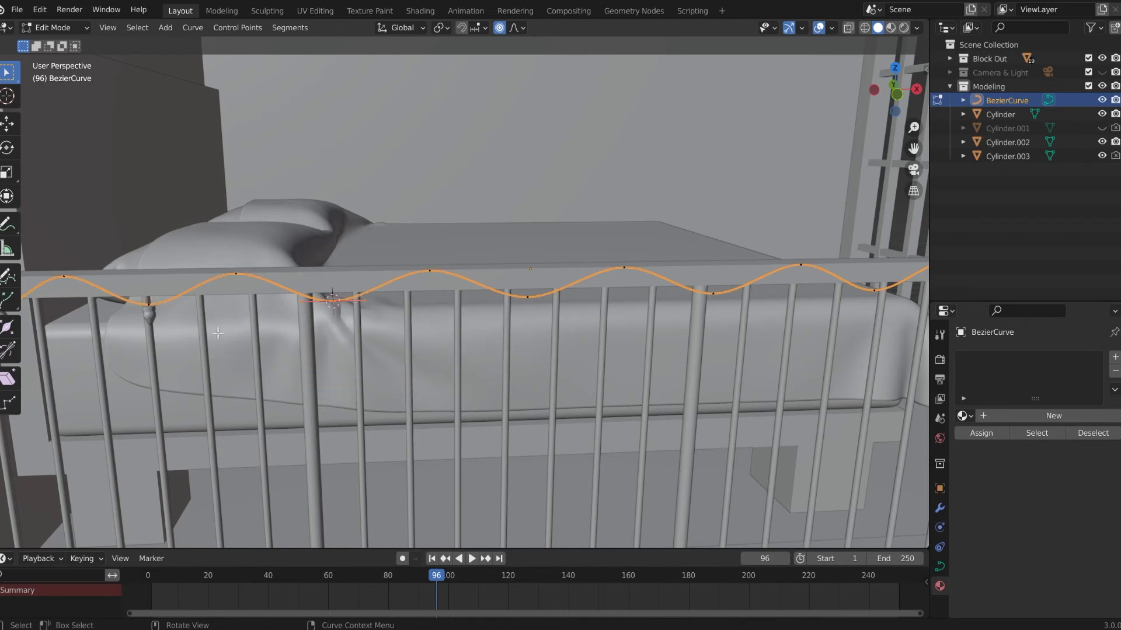
key("Tab")
Duplicate the third light and place the copy about 4.33 m further along X and 1.12 m lower.
left_click(149, 320)
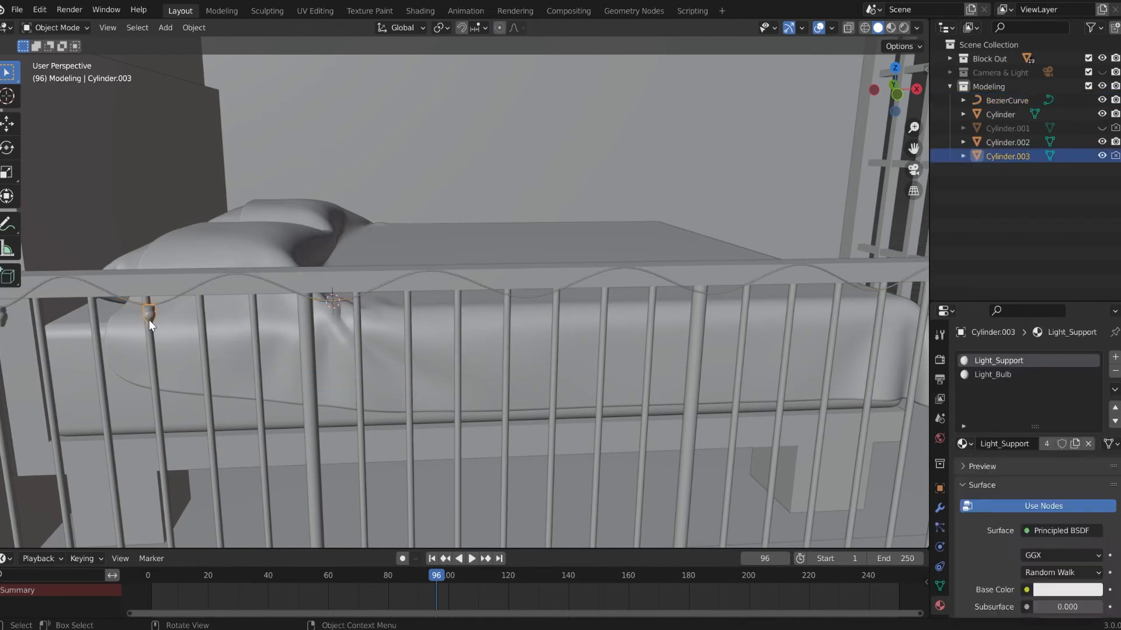
key("shift+d")
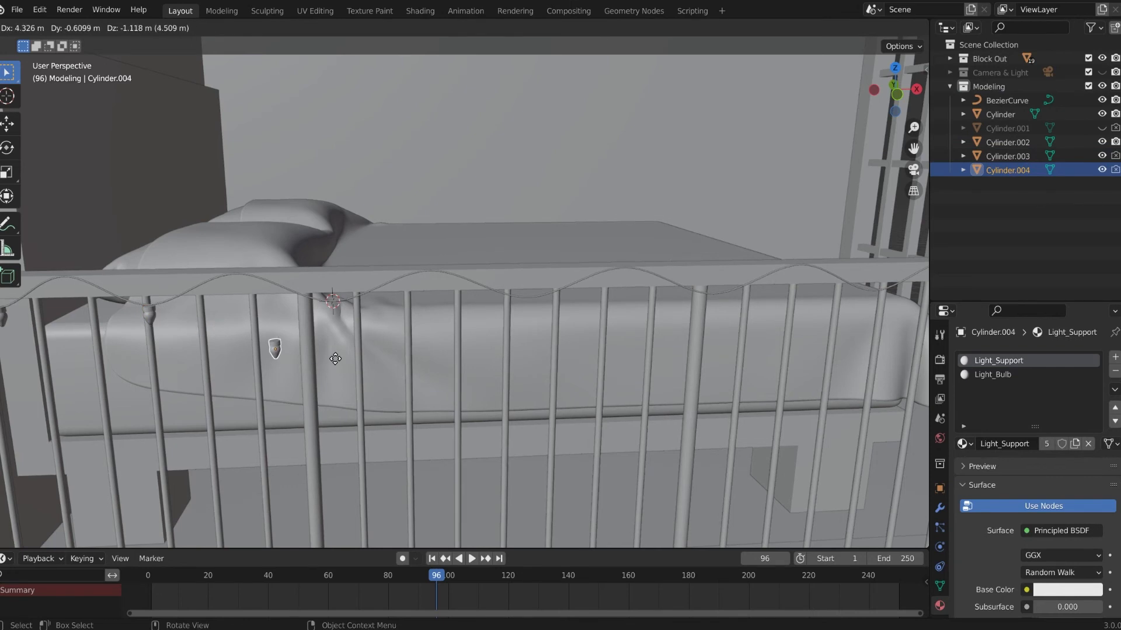
left_click(362, 364)
Set the fourth light's origin to the 3D cursor and move its geometry to that origin.
right_click(288, 348)
mouse_move(288, 348)
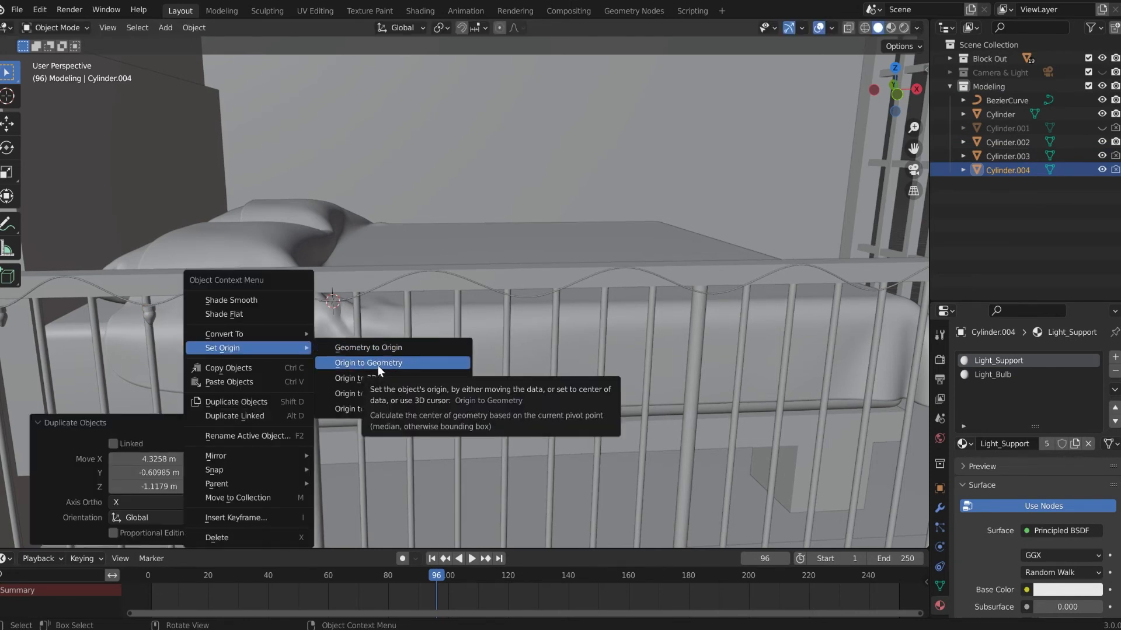
left_click(390, 378)
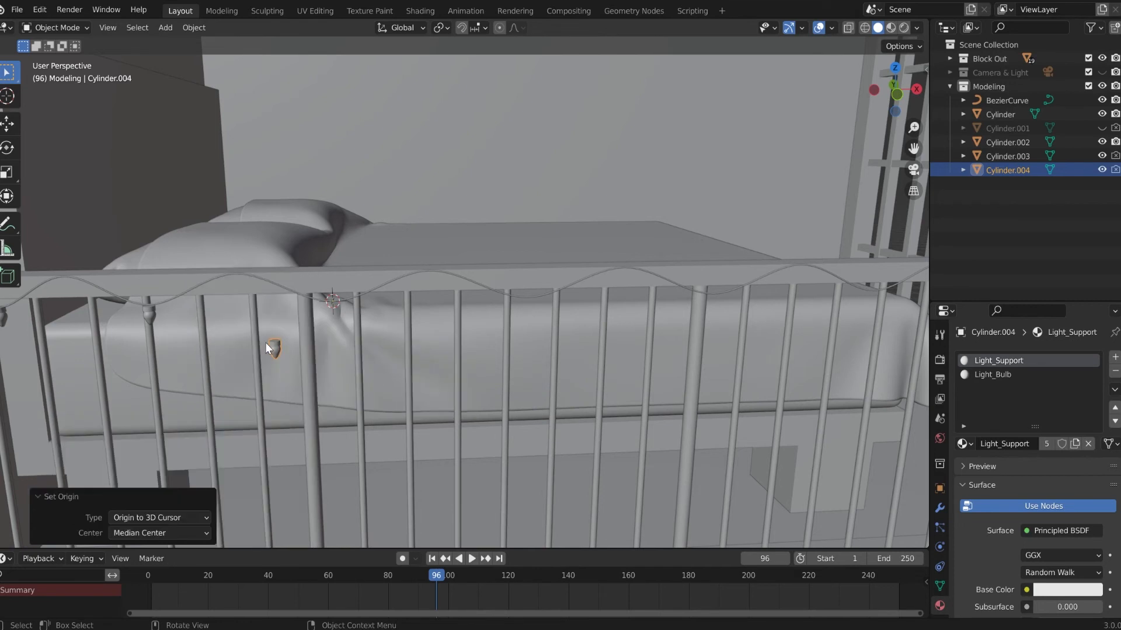
right_click(283, 348)
mouse_move(283, 348)
left_click(348, 352)
Lower the fourth light about 0.41 m along global Z and rotate it about 10.6° around the view axis.
key("g")
key("z")
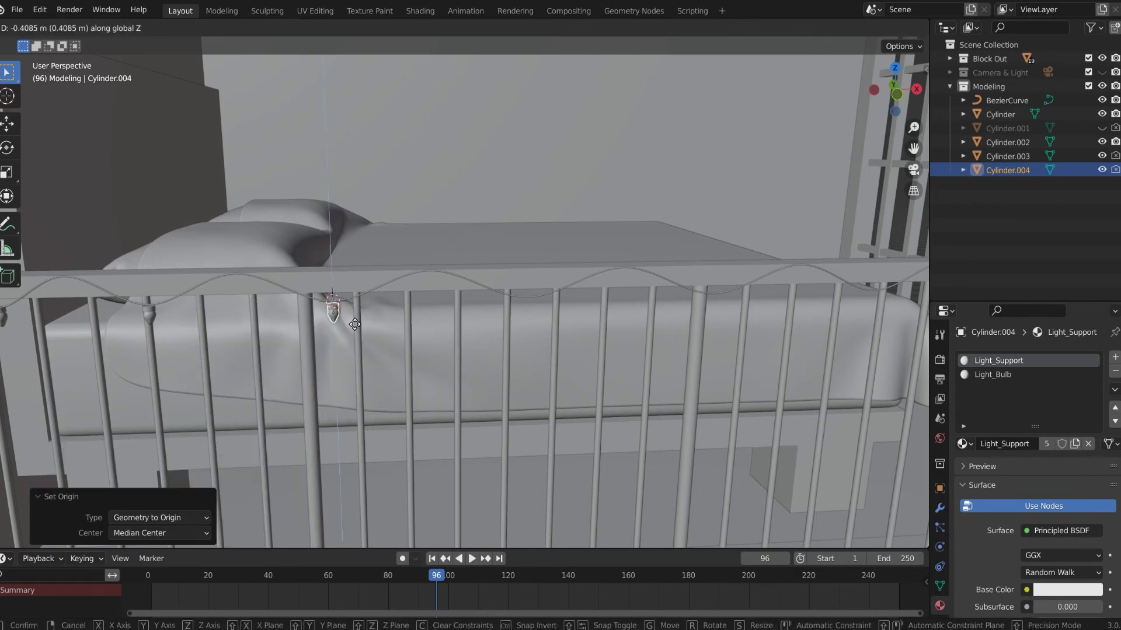
left_click(350, 313)
middle_click_drag(383, 301, 442, 312, "shift")
key("r")
left_click(448, 319)
scroll(419, 317, "up", 6)
key("g")
key("z")
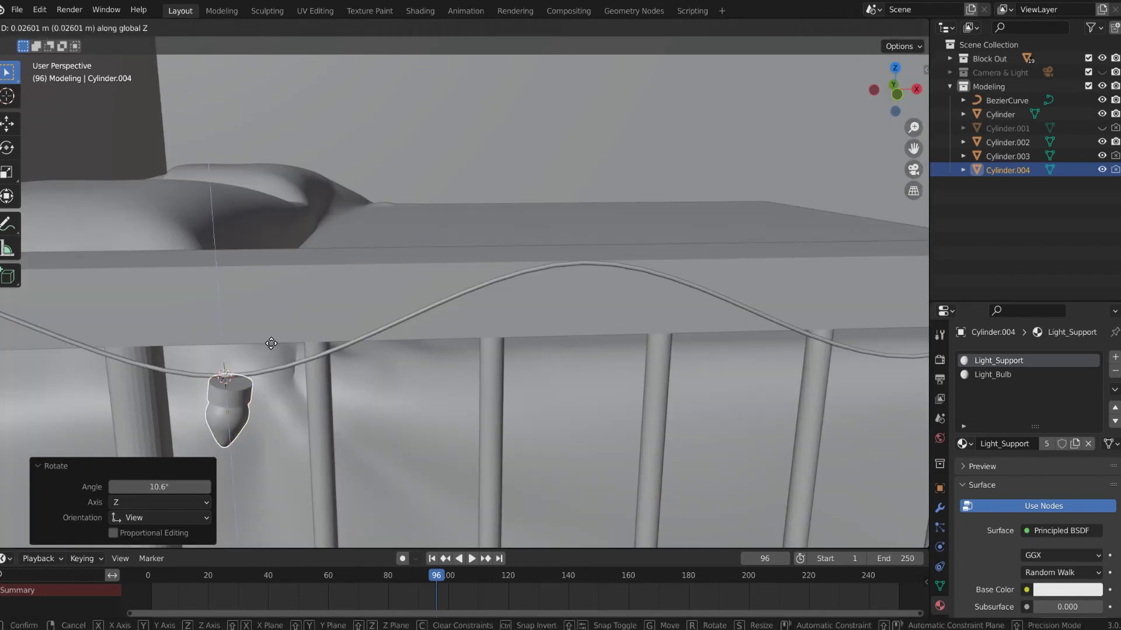
right_click(270, 343)
Set the fourth light's origin to the 3D cursor and rotate it about 11.5° around the view axis.
right_click(230, 400)
mouse_move(234, 400)
left_click(328, 431)
key("r")
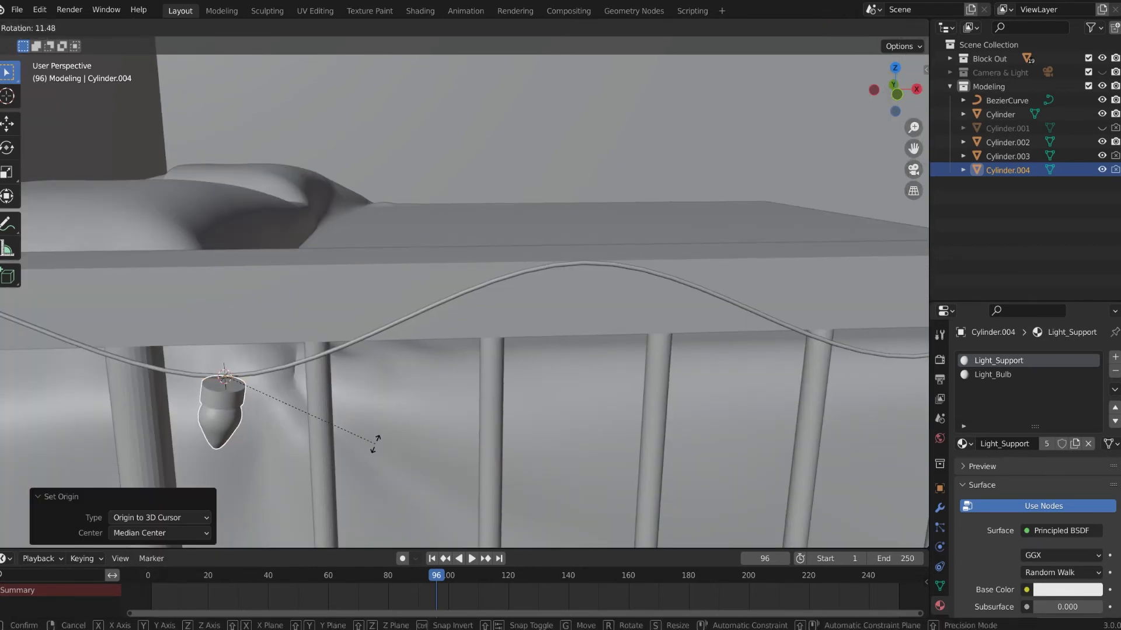
left_click(376, 444)
Snap the 3D cursor to the wire's control point at its fifth low dip.
middle_click_drag(349, 451, 356, 401, "shift")
scroll(371, 409, "down", 7)
middle_click_drag(815, 251, 543, 248, "shift")
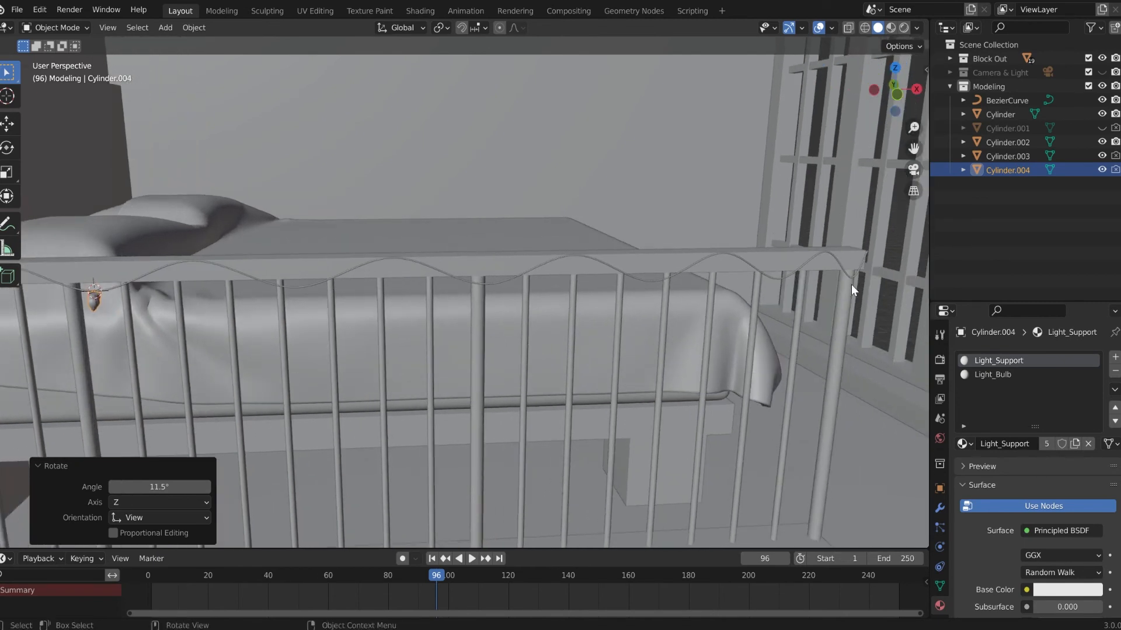
left_click(322, 288)
right_click(295, 287, "shift")
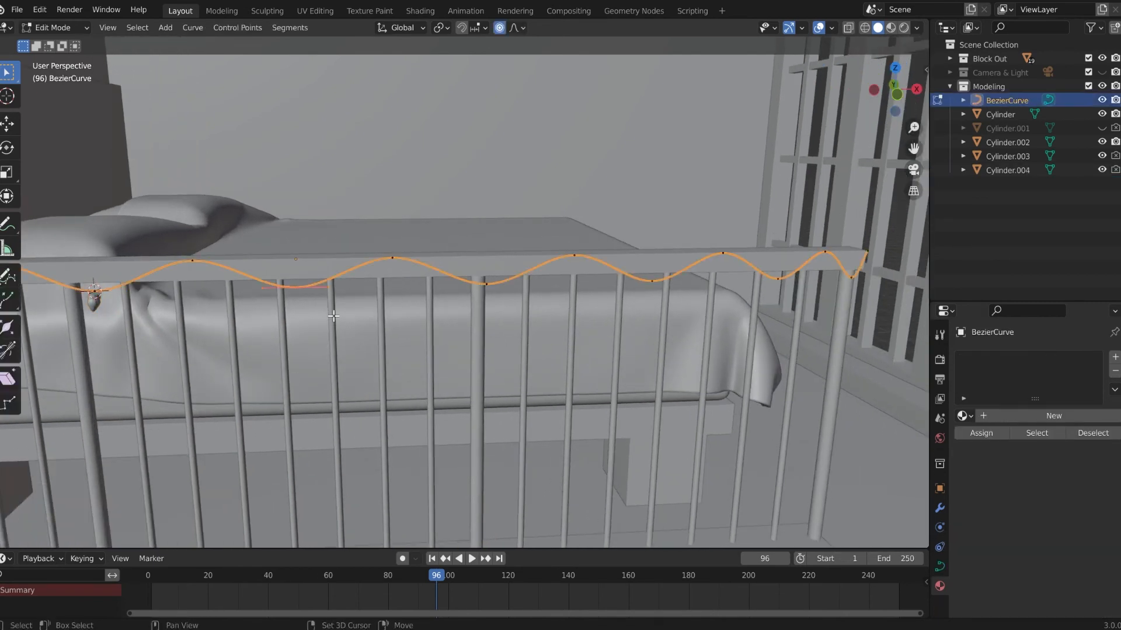
Duplicate the fourth light and bring the copy to the fifth dip by setting its origin to the 3D cursor and its geometry to that origin.
left_click(97, 306)
key("shift+d")
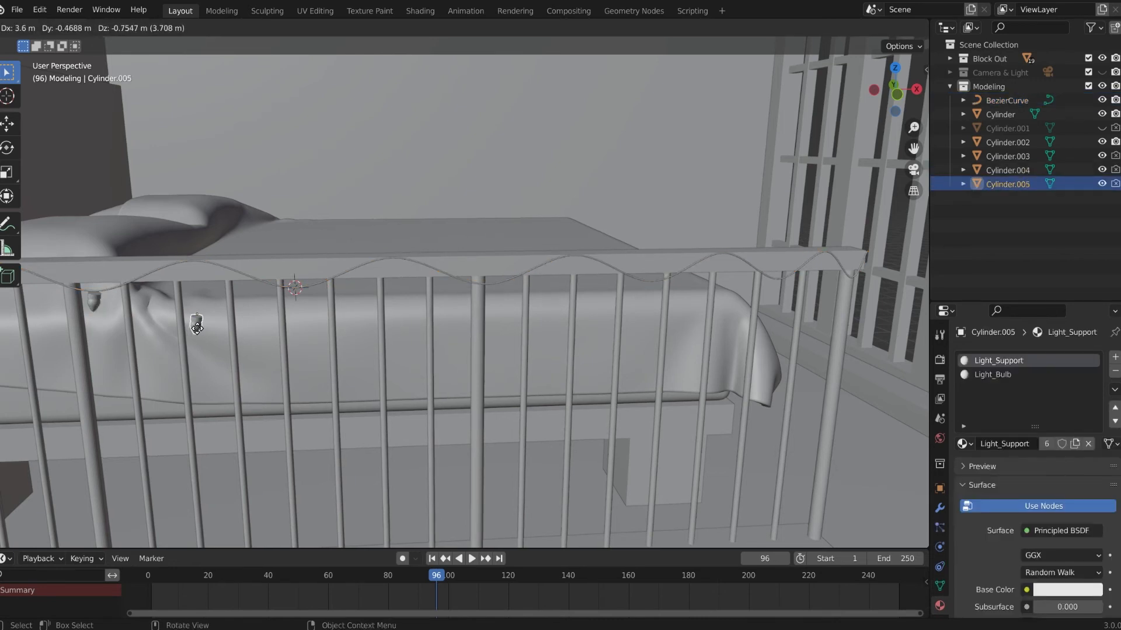
left_click(200, 329)
right_click(215, 328)
mouse_move(216, 328)
left_click(312, 357)
right_click(191, 324)
left_click(240, 330)
Lower the fifth light along global Z until its cap hangs just below the wire.
key("g")
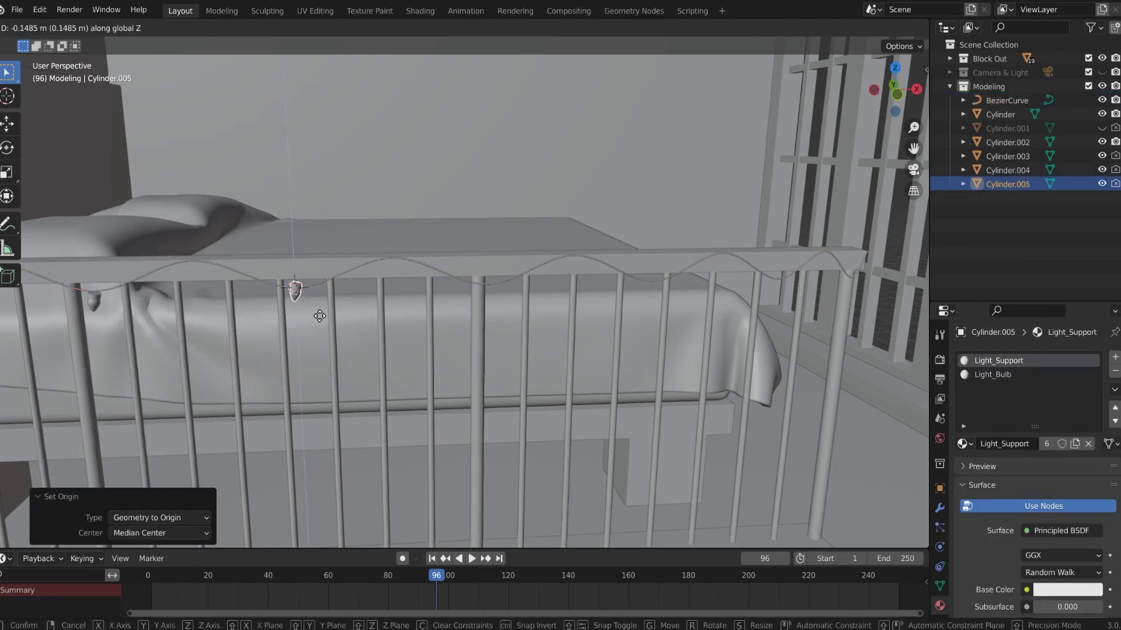
key("z")
left_click(314, 310)
scroll(281, 286, "up", 5)
middle_click_drag(88, 301, 251, 321, "shift")
right_click(223, 328)
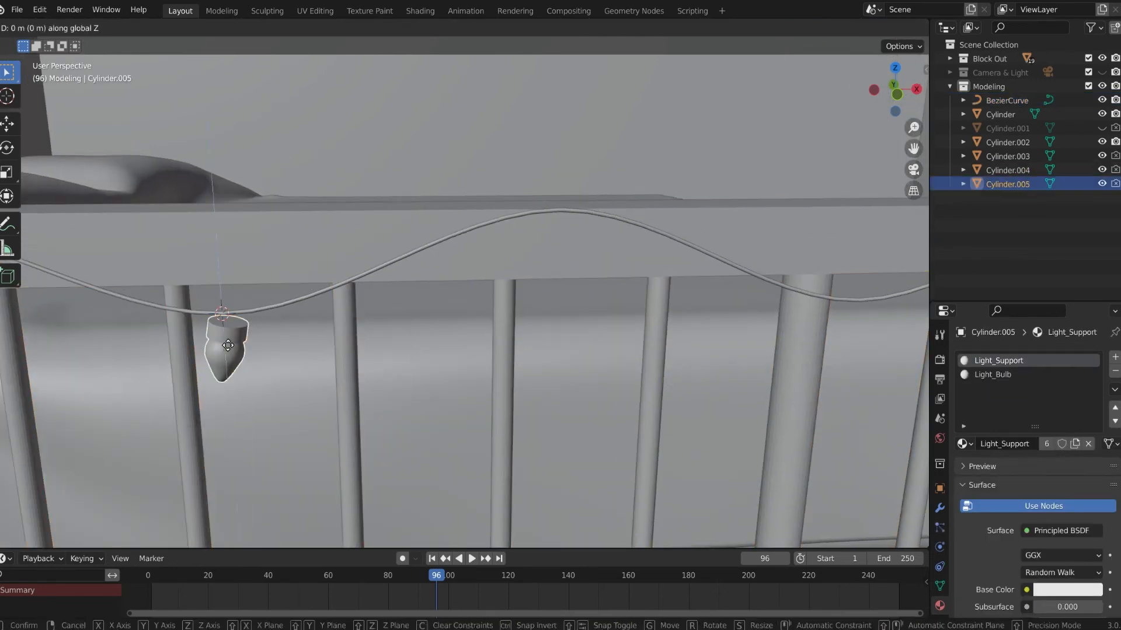
Set the fifth light's origin to the 3D cursor and rotate it about -20.6° around the view axis.
right_click(229, 343)
mouse_move(231, 344)
left_click(311, 374)
key("r")
left_click(322, 331)
Duplicate the fifth light and place the copy below the wire, between its fifth and sixth dips.
scroll(317, 323, "down", 5)
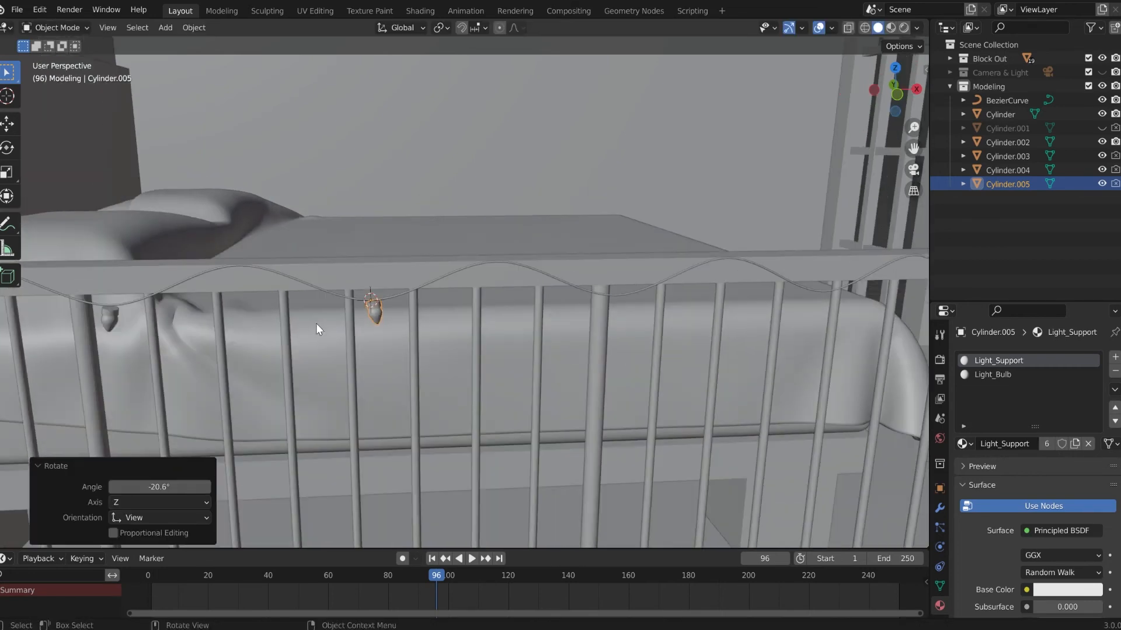
middle_click_drag(496, 330, 292, 337, "shift")
key("shift+d")
left_click(394, 383)
Snap the 3D cursor to the wire's control point at its sixth low dip.
left_click(432, 294)
key("Tab")
left_click(421, 295)
key("shift+s")
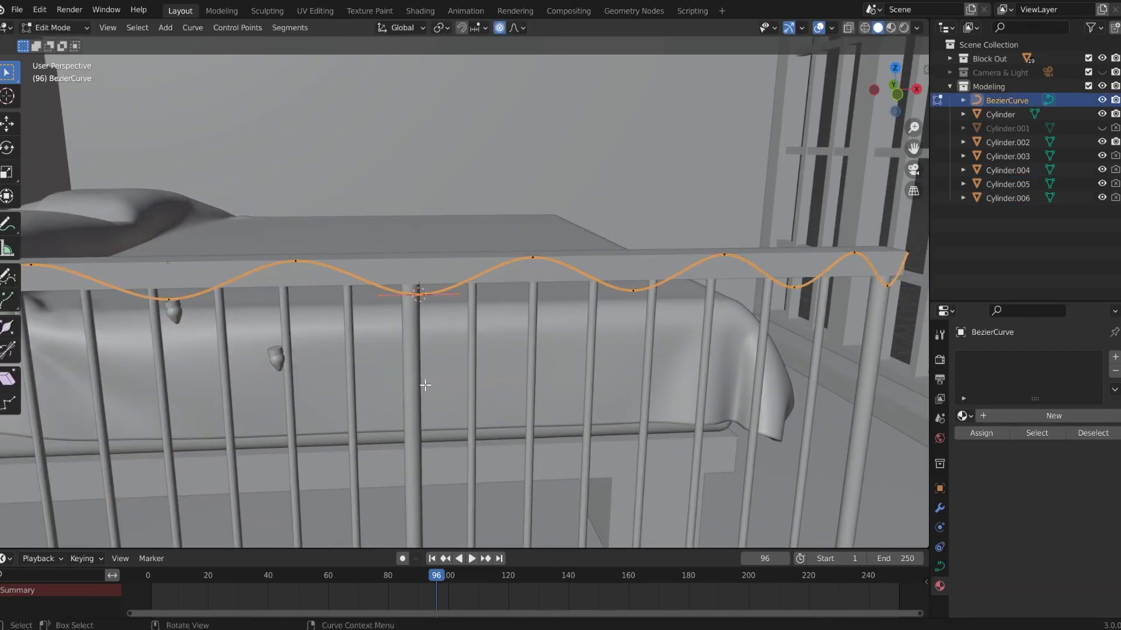
key("Tab")
Set the sixth light's origin to the 3D cursor and move its geometry to that origin.
left_click(279, 357)
right_click(282, 358)
mouse_move(282, 358)
left_click(360, 387)
right_click(276, 355)
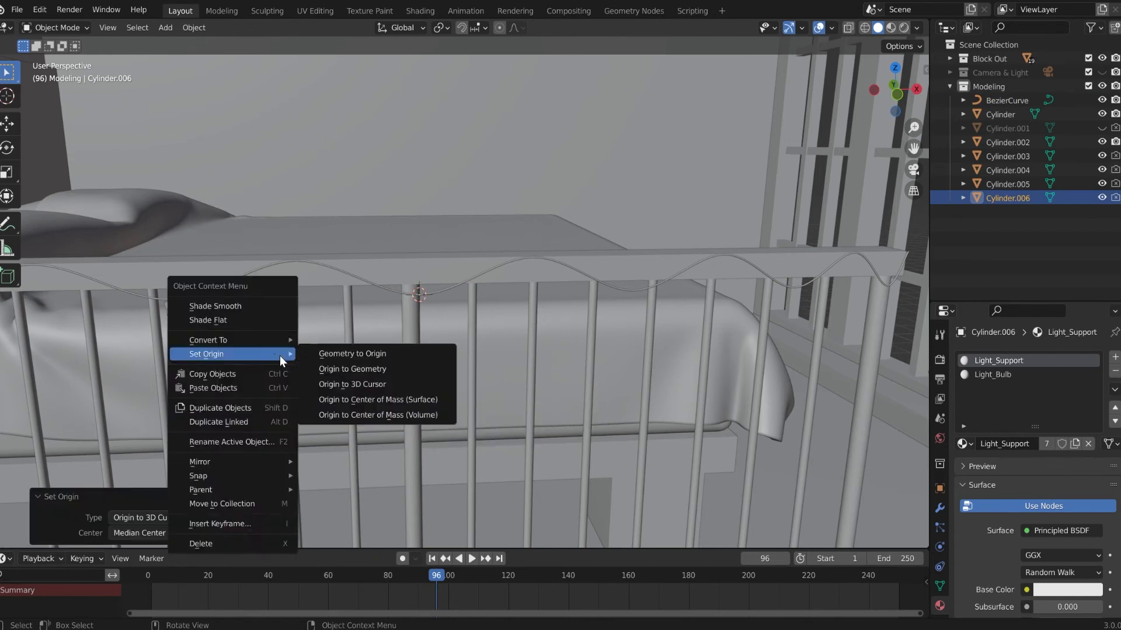
left_click(358, 356)
Lower the sixth light about 0.32 m along global Z.
key("g")
key("z")
left_click(439, 330)
scroll(429, 324, "up", 5)
key("r")
key("z")
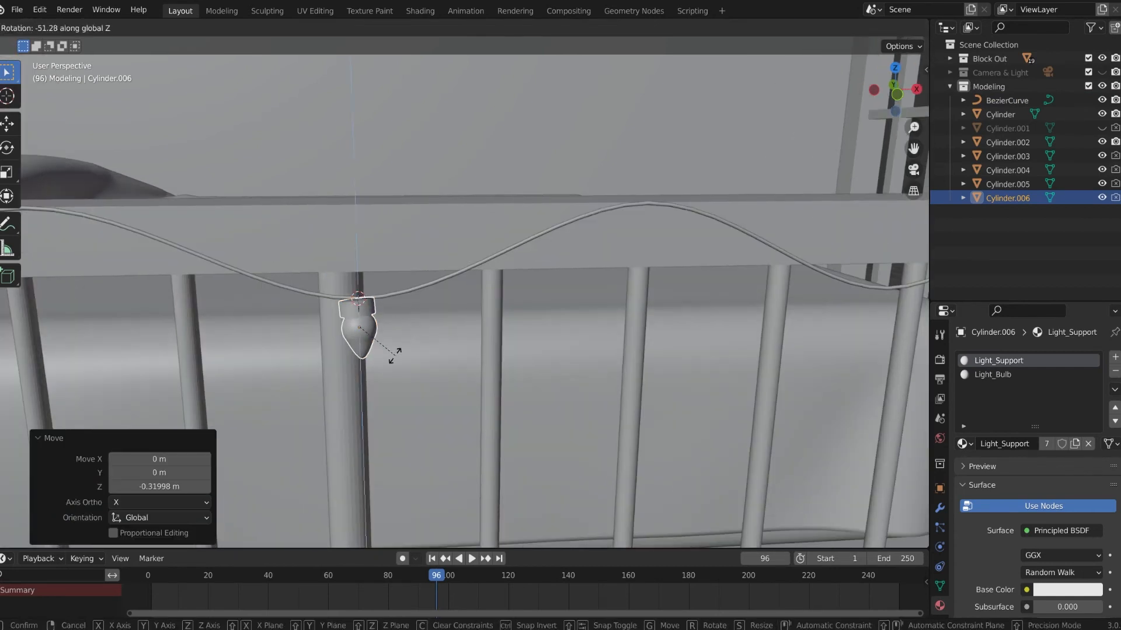
right_click(377, 341)
Set the sixth light's origin to the 3D cursor and tilt it around the view axis and about -24.1° around global X.
right_click(363, 328)
mouse_move(364, 328)
left_click(439, 358)
key("r")
left_click(415, 355)
key("r")
key("x")
left_click(392, 371)
Duplicate the sixth light and place the copy below the wire, on the way to its seventh dip.
scroll(392, 371, "down", 3)
middle_click_drag(602, 359, 300, 357, "shift")
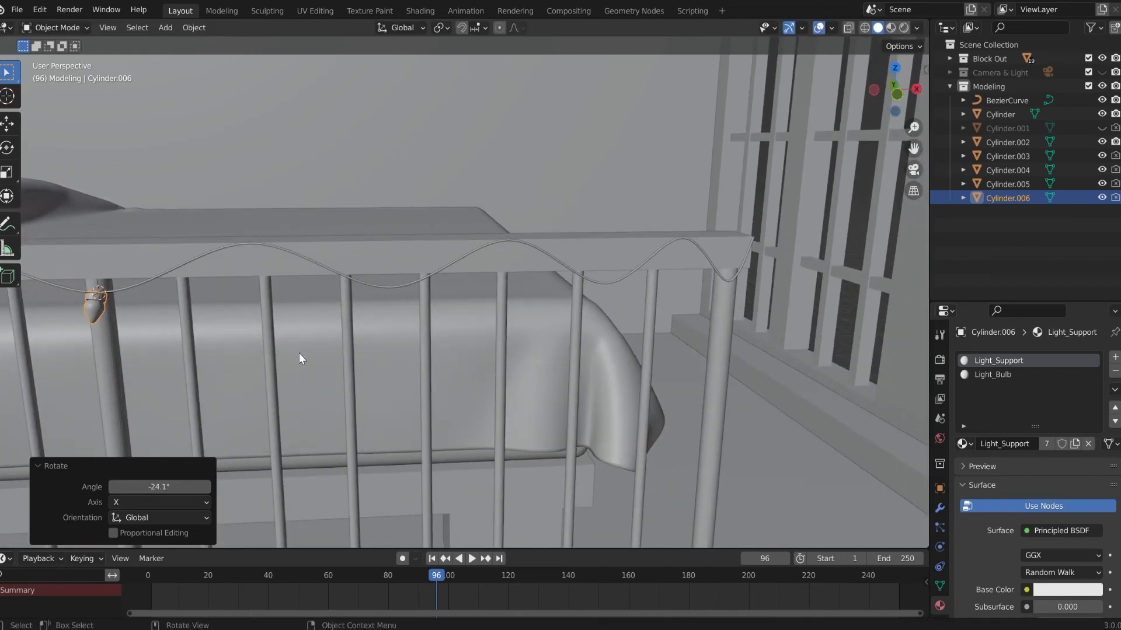
key("shift+d")
left_click(496, 306)
Snap the 3D cursor to the wire's control point at its seventh low dip.
left_click(404, 284)
key("Tab")
left_click(402, 285)
key("shift+a")
key("shift+a")
key("shift+s")
left_click(419, 282)
key("Tab")
Set the seventh light's origin to the 3D cursor and move its geometry to that origin.
left_click(196, 322)
right_click(202, 321)
left_click(298, 354)
key("shift+a")
right_click(177, 302)
mouse_move(177, 303)
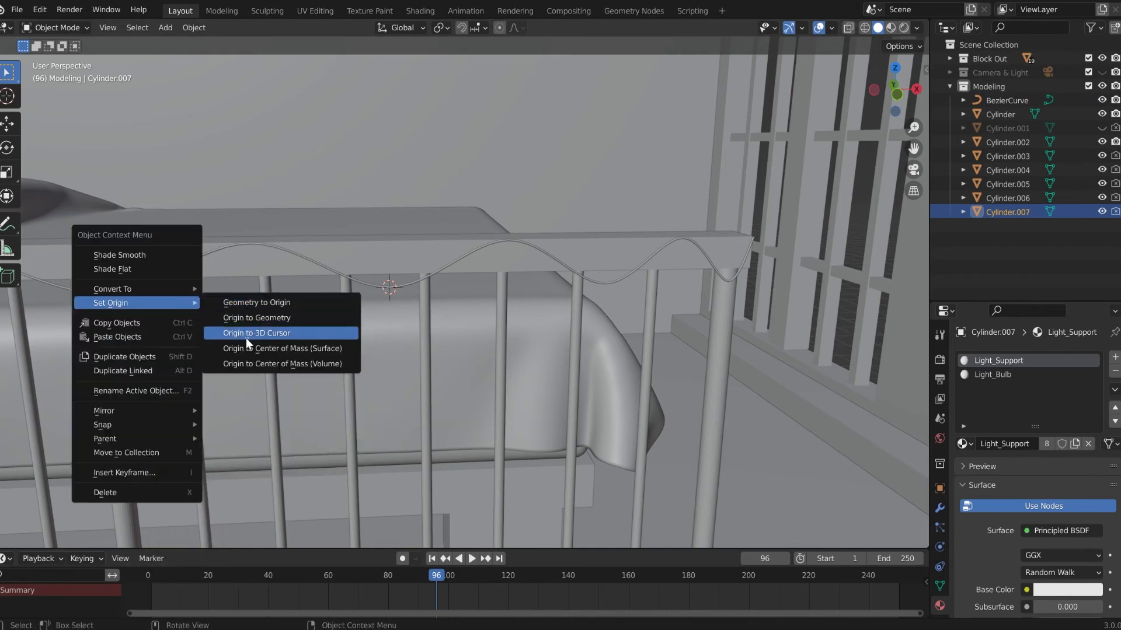
left_click(247, 337)
right_click(203, 328)
mouse_move(205, 328)
left_click(287, 332)
Position the seventh light just below the wire and rotate it about -19.8° around the view axis.
key("g")
key("z")
left_click(434, 340)
key("r")
left_click(463, 321)
key("g")
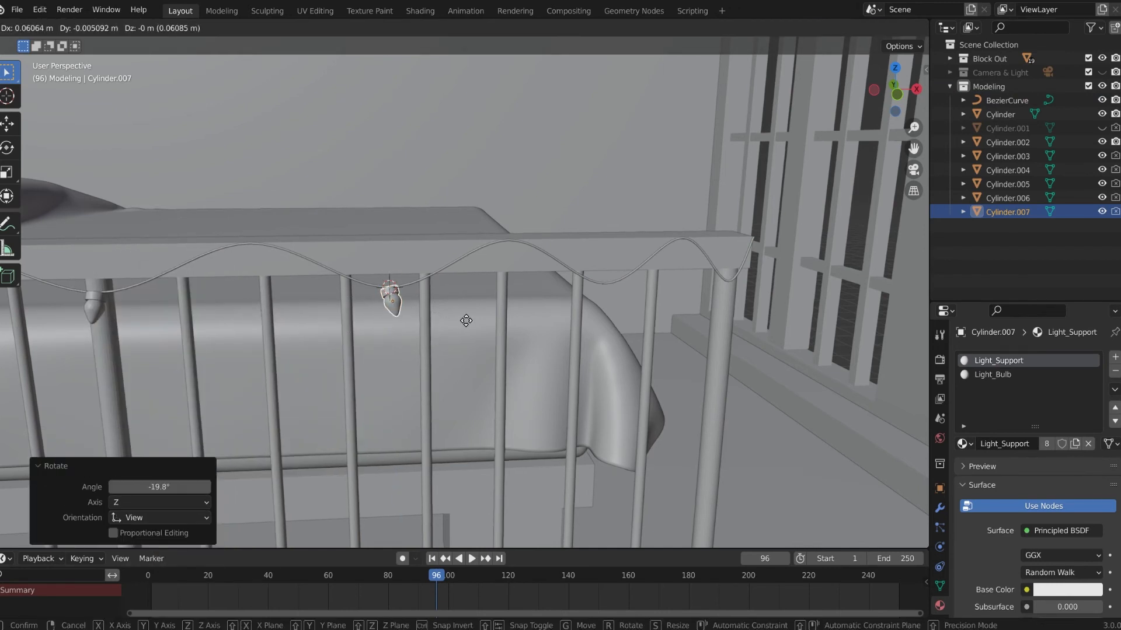
left_click(471, 320)
Snap the 3D cursor to the wire's control point at its eighth low dip.
middle_click_drag(496, 312, 334, 336, "shift")
left_click(439, 313)
key("Tab")
left_click(443, 336)
key("shift+a")
key("shift+s")
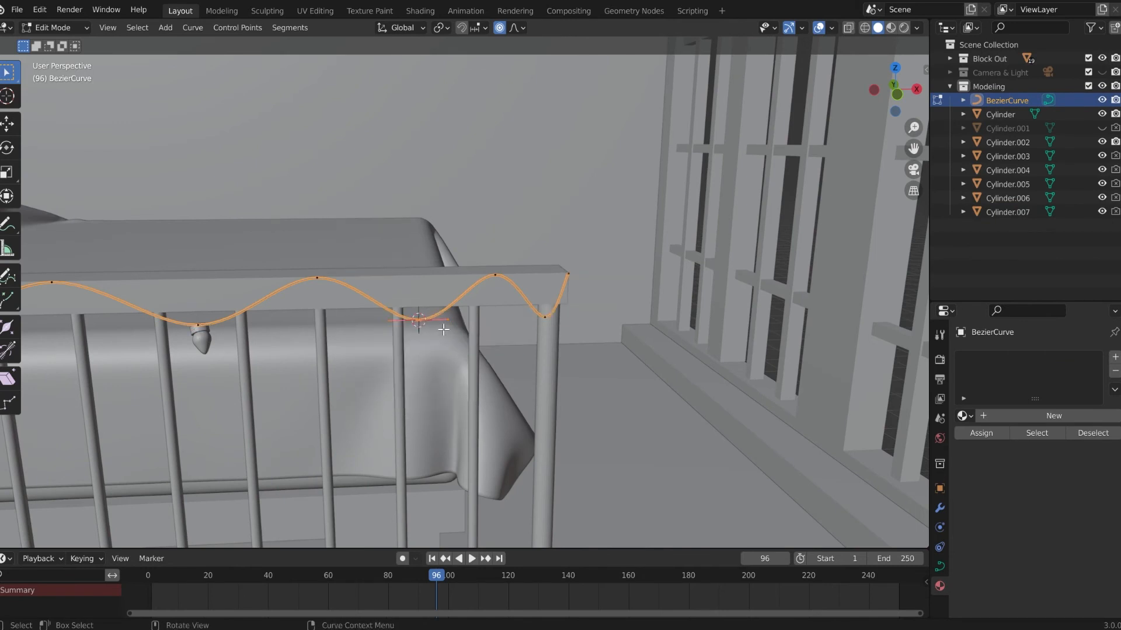
key("Tab")
Rotate the seventh light about 12° around global Y.
left_click(203, 338)
key("r")
left_click(294, 341)
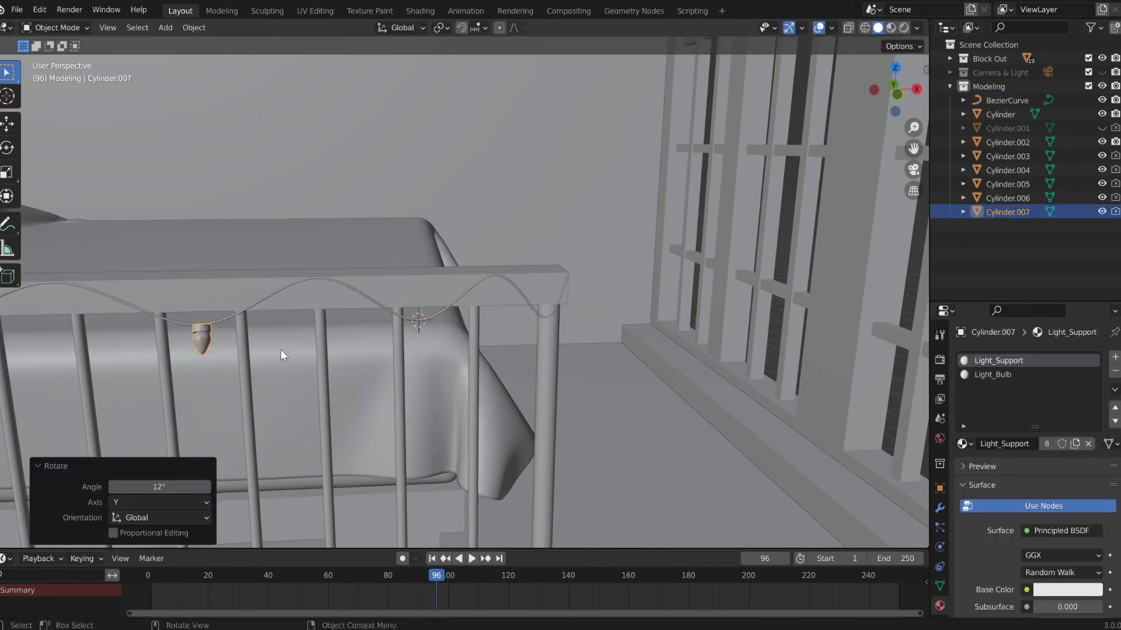
Duplicate the seventh light and bring the copy to the eighth dip by setting its origin to the 3D cursor and its geometry to that origin.
key("shift+d")
left_click(263, 345)
right_click(263, 345)
left_click(411, 380)
right_click(325, 346)
mouse_move(325, 346)
left_click(382, 347)
Lower the eighth light along global Z to hang below the wire and rotate it about 11.4° around global X.
key("g")
key("z")
left_click(487, 352)
key("r")
key("x")
left_click(488, 373)
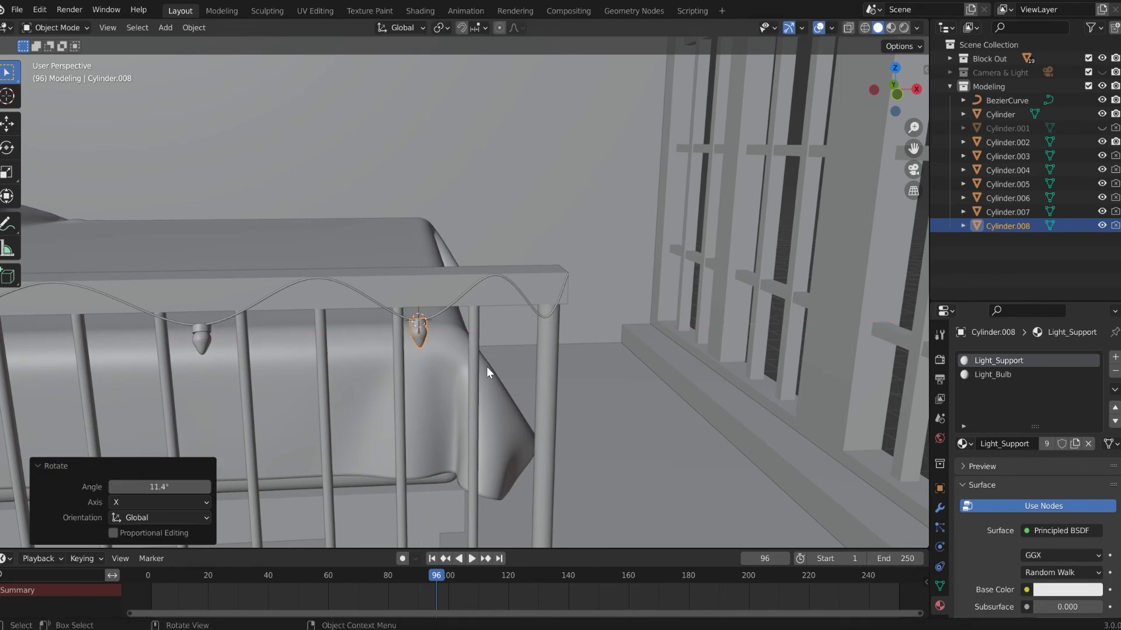
Tilt the eighth light around global Y and adjust its height along global Z to meet the wire.
key("r")
key("y")
left_click(459, 374)
key("g")
key("z")
left_click(465, 338)
Duplicate the eighth light and place the copy below the wire near the fence's end post.
middle_click_drag(467, 339, 303, 361, "shift")
key("shift+d")
left_click(387, 388)
Snap the 3D cursor to the wire's control point at its last low dip, by the end post.
left_click(359, 346)
key("Tab")
key("shift+a")
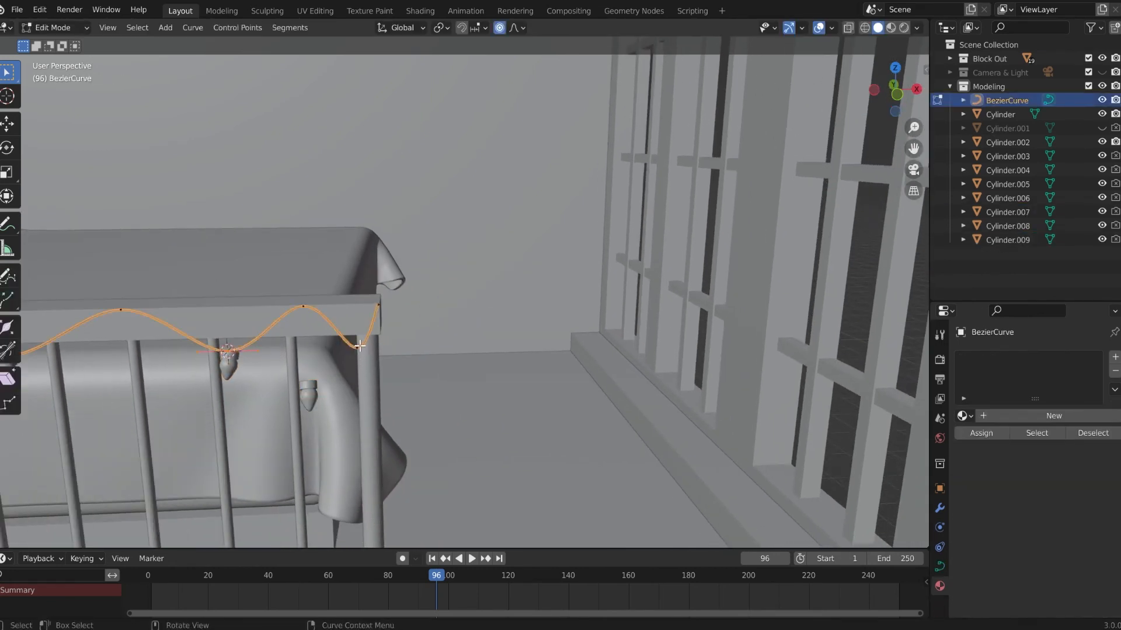
key("shift+s")
left_click(453, 356)
key("Tab")
Set the ninth light's origin to the 3D cursor and move its geometry to that origin.
left_click(314, 393)
right_click(316, 386)
mouse_move(316, 386)
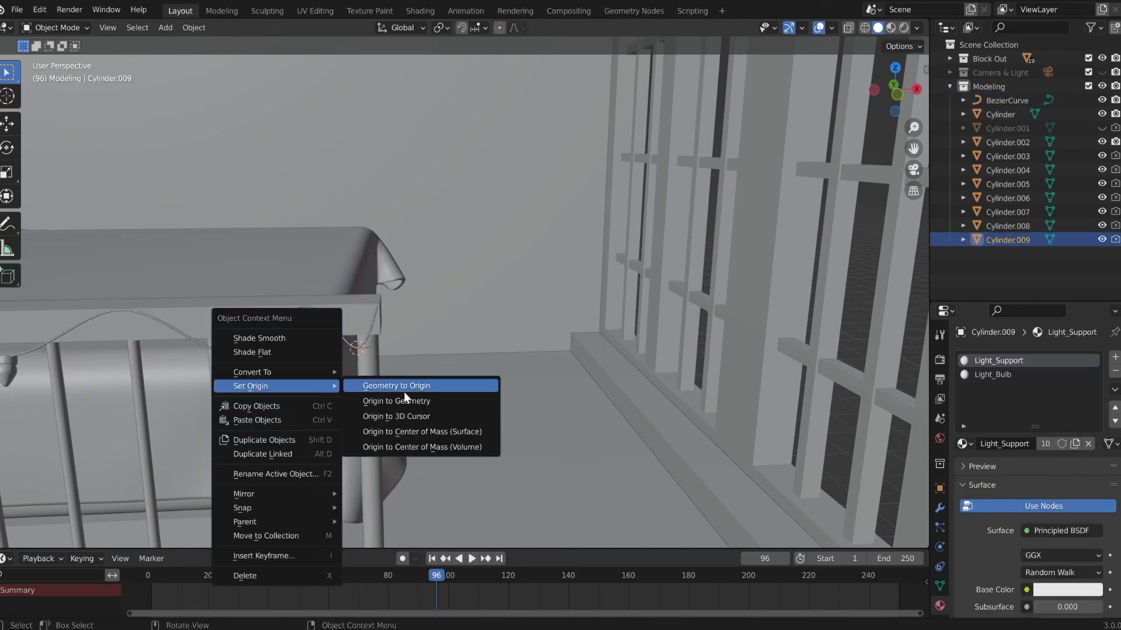
left_click(404, 415)
right_click(312, 391)
left_click(381, 391)
Lower the ninth light about 0.31 m along global Z.
key("g")
key("z")
left_click(396, 398)
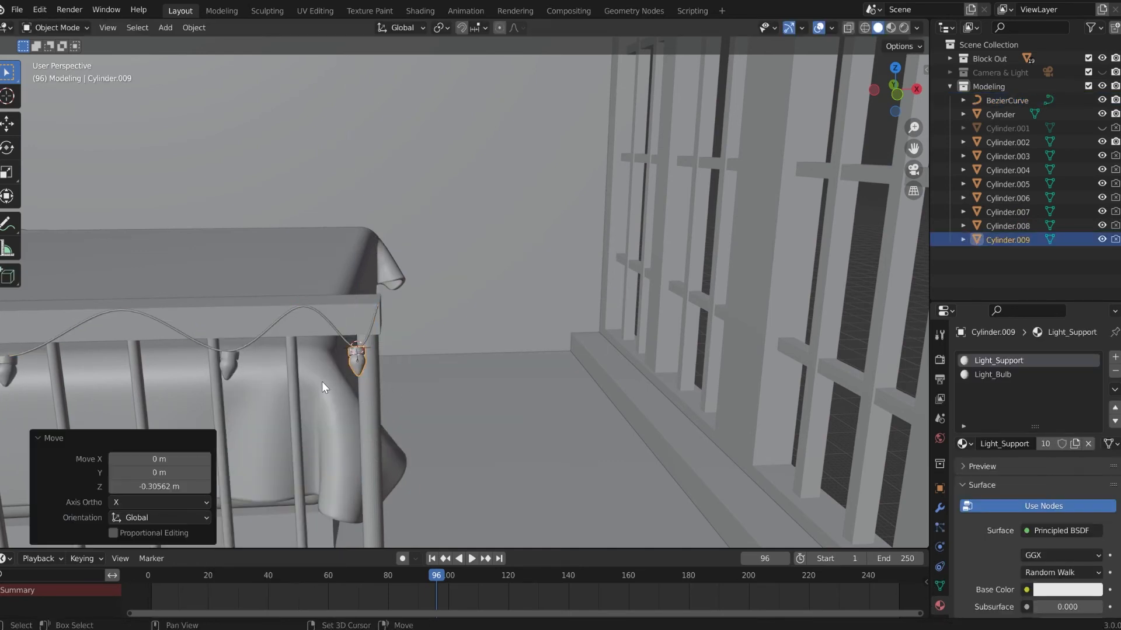
Unhide the spare light Cylinder.001 and delete it from the Modeling collection.
middle_click_drag(312, 385, 347, 371, "shift")
scroll(350, 368, "down", 6)
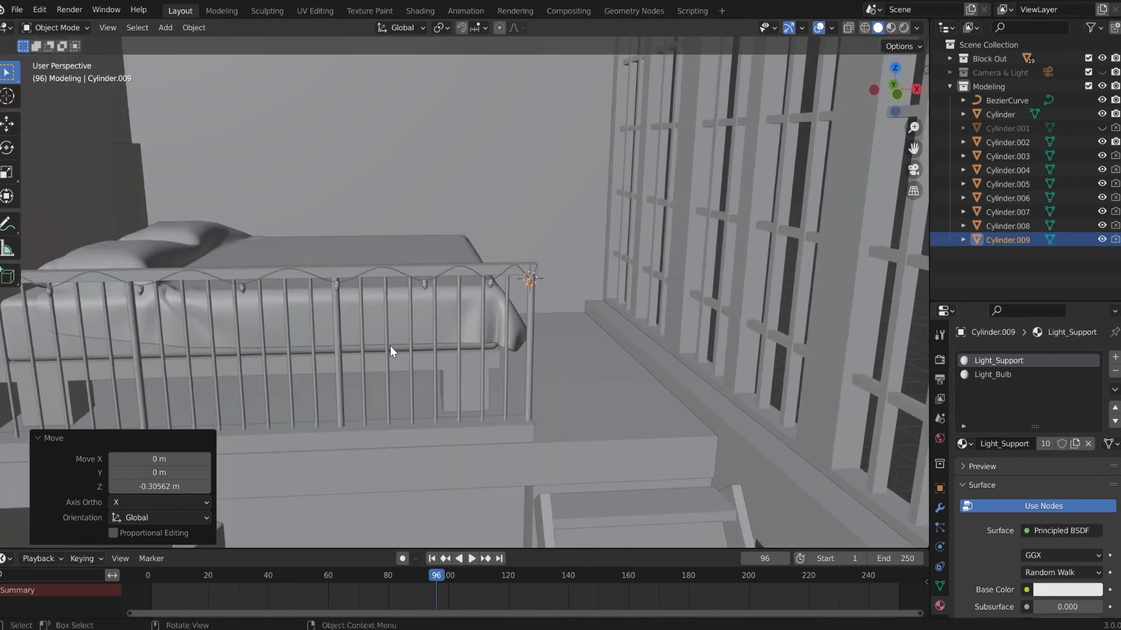
middle_click_drag(390, 346, 474, 327, "shift")
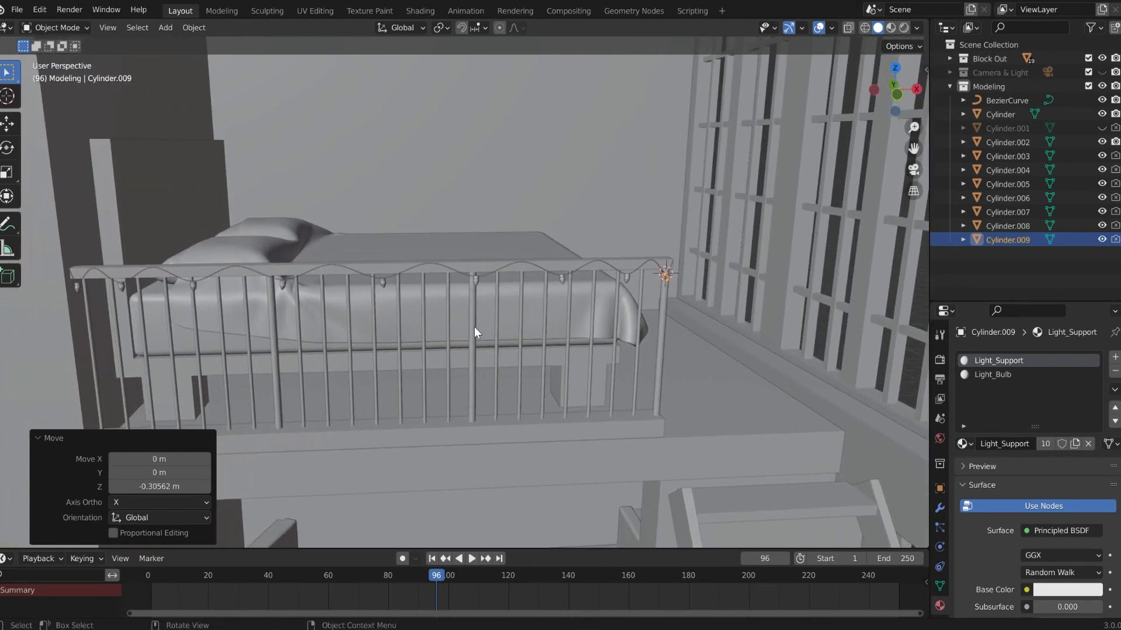
left_click(1102, 128)
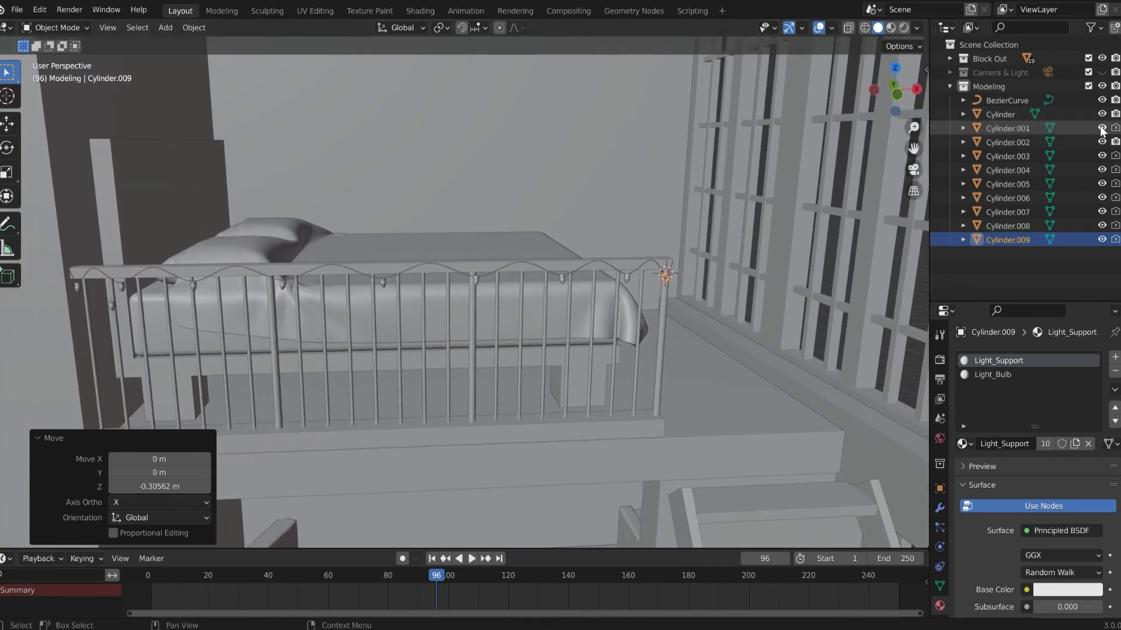
left_click(1018, 131)
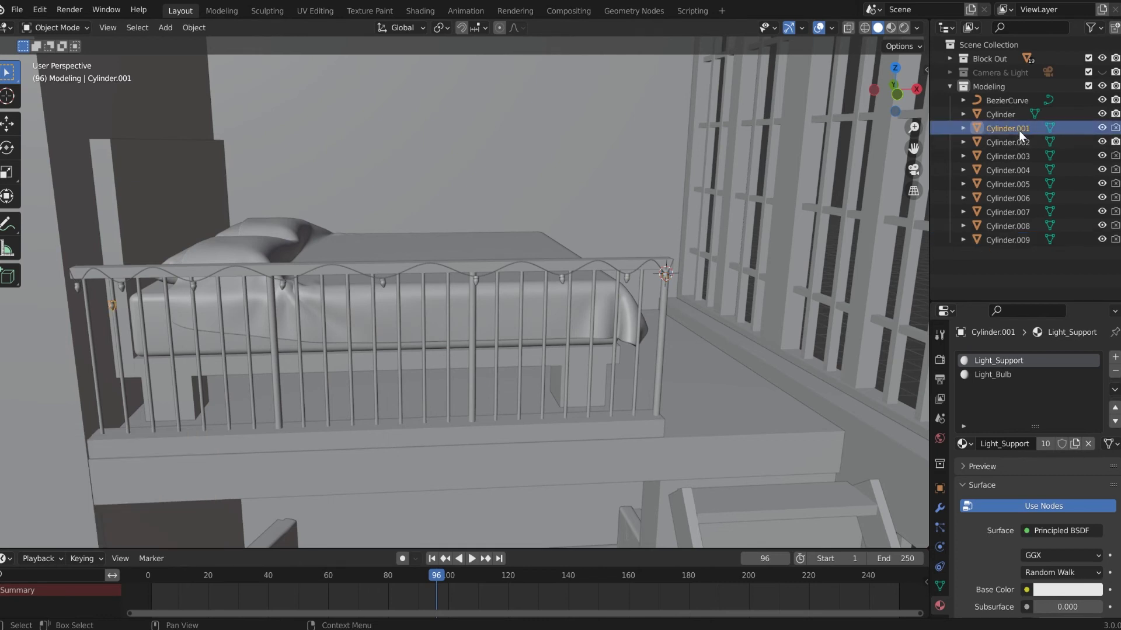
key("x")
left_click(1031, 263)
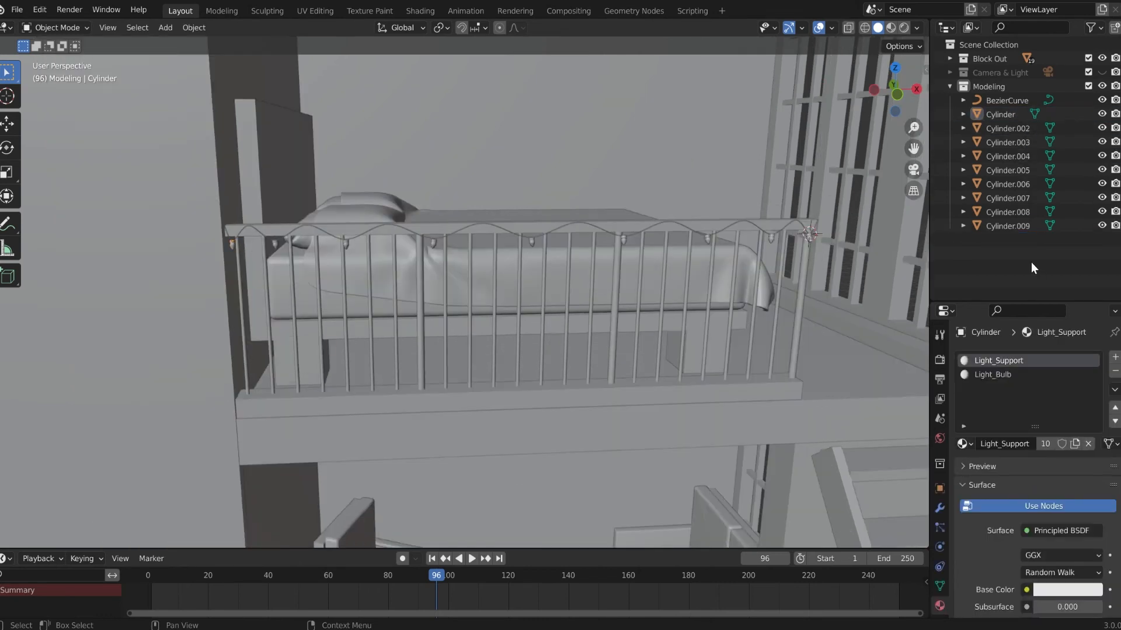
Select the remaining light objects one at a time to check which bulb on the fence each one is.
left_click(1024, 223)
left_click(1022, 212)
left_click(1016, 195)
left_click(1015, 182)
left_click(1014, 157)
left_click(1011, 143)
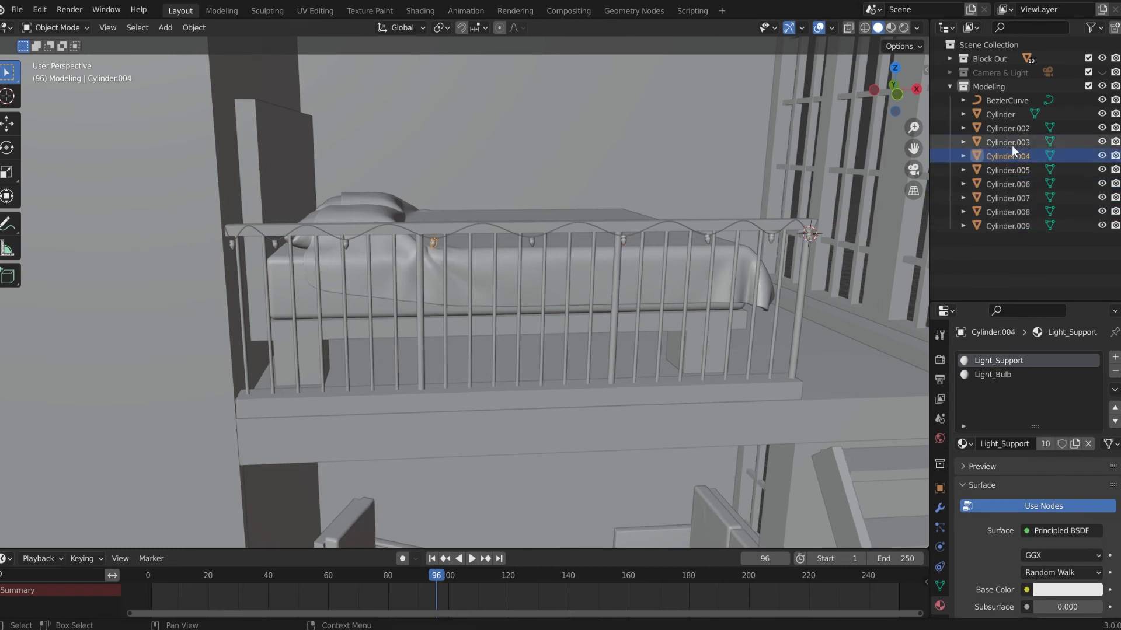
left_click(1013, 373)
left_click(996, 197)
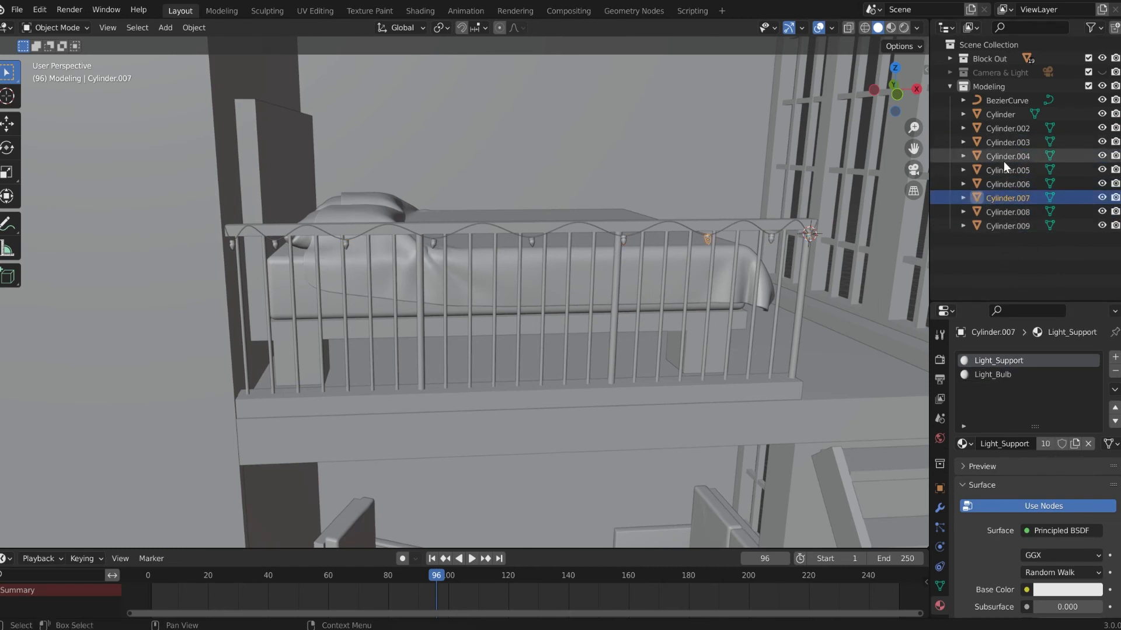
left_click(1003, 157)
left_click(997, 114)
left_click(1019, 233)
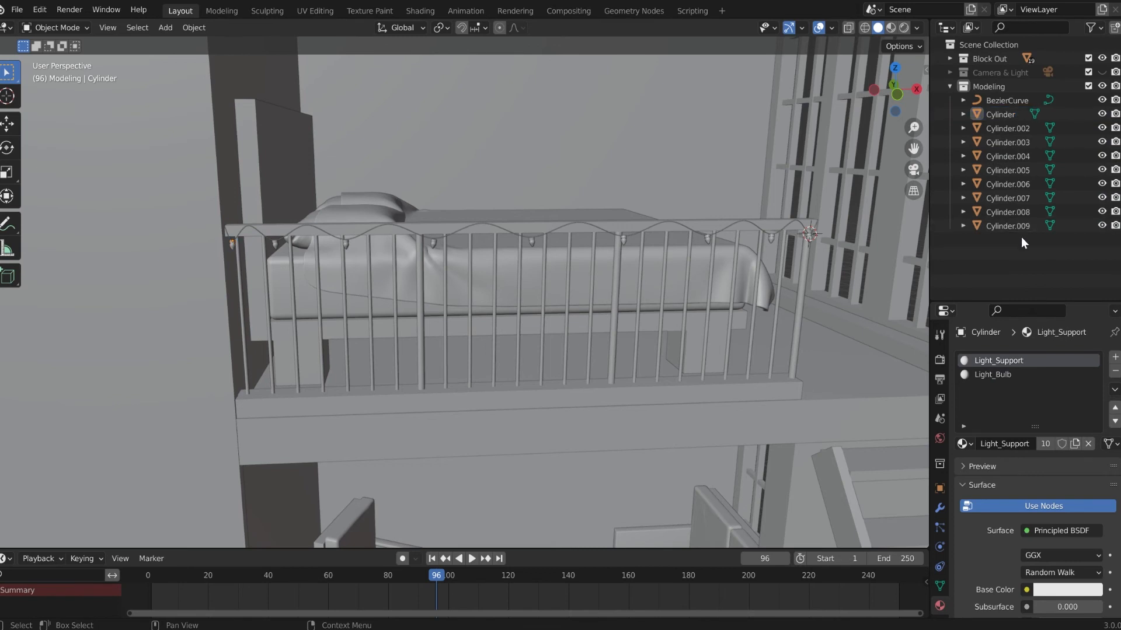
Convert the BezierCurve wire to a mesh.
left_click(1020, 100)
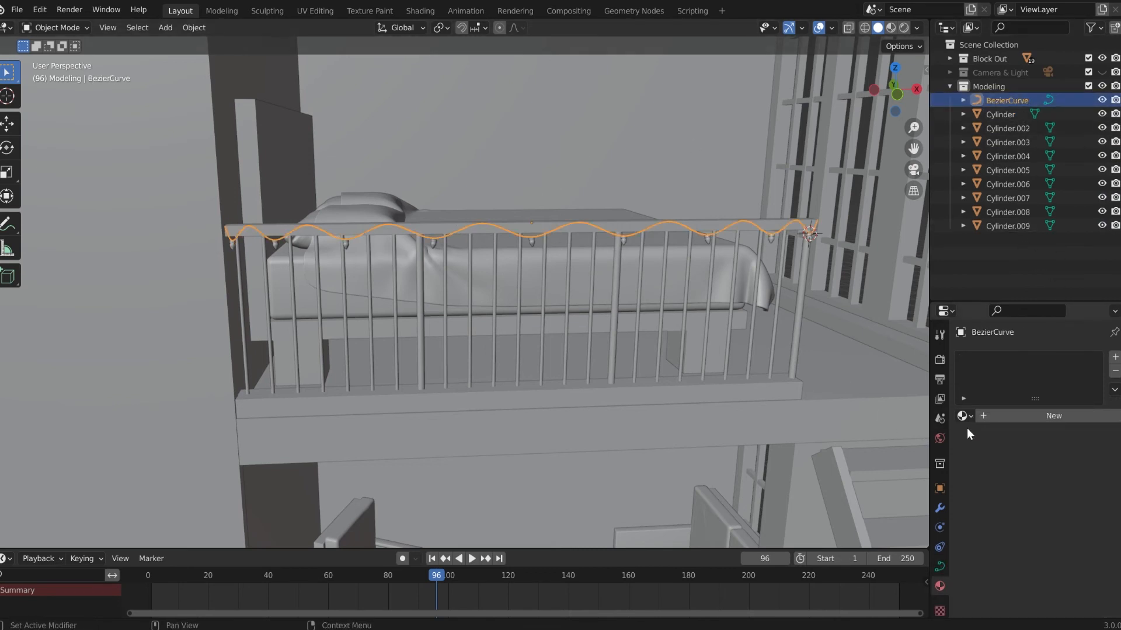
left_click(198, 29)
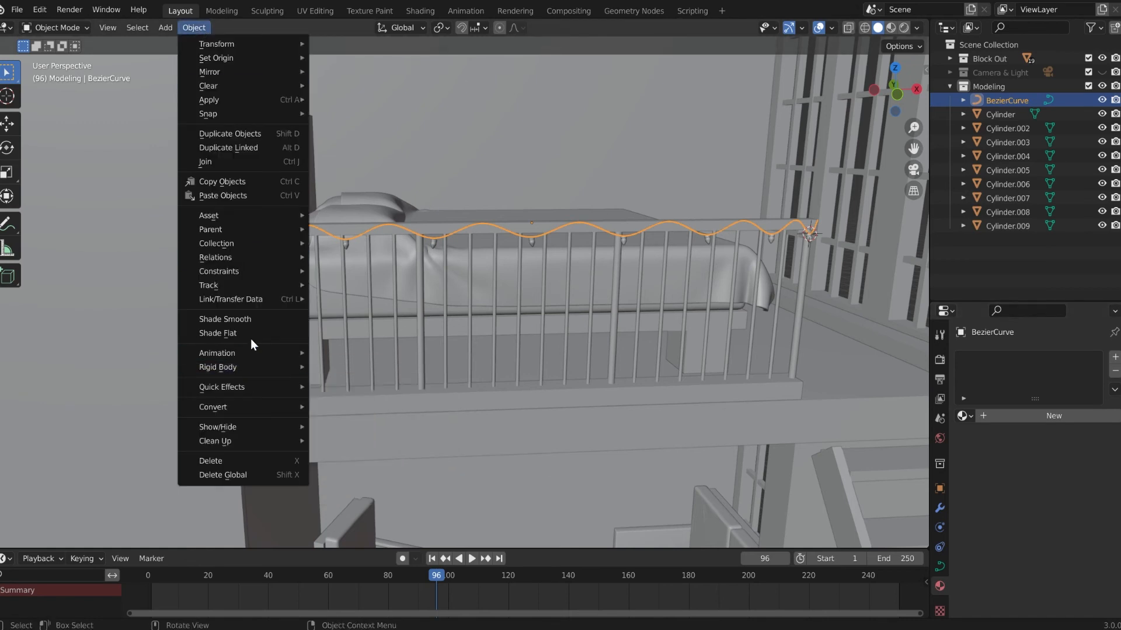
mouse_move(245, 408)
left_click(343, 422)
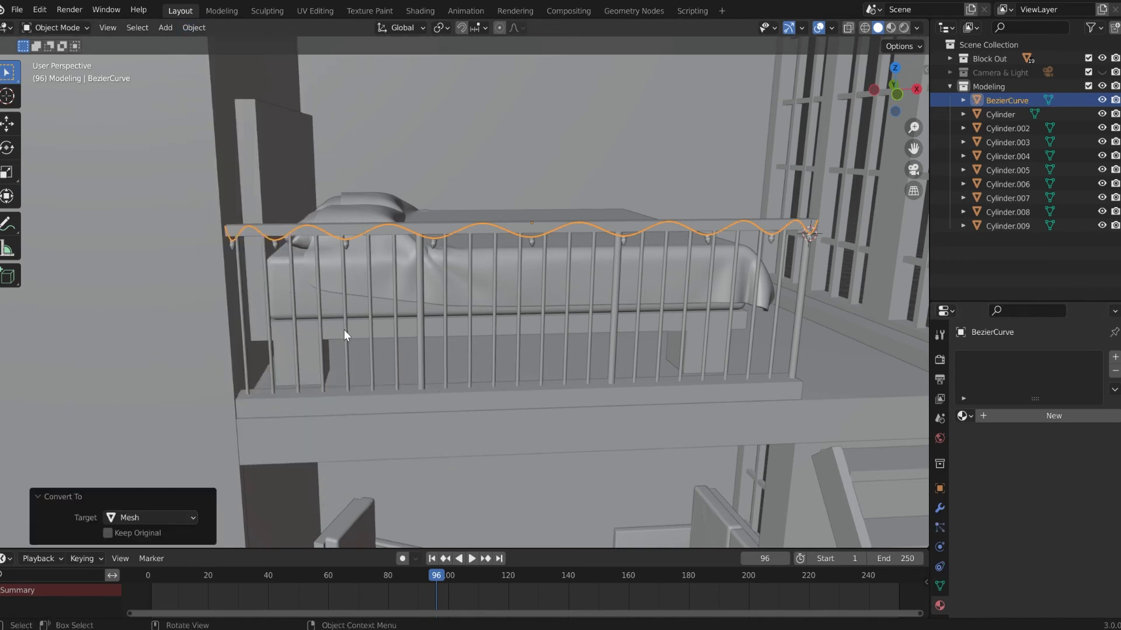
Examine the converted wire's mesh up close in Edit Mode, return to Object Mode and shade the wire smooth.
scroll(326, 219, "up", 3)
key("Tab")
scroll(477, 214, "up", 4)
middle_click_drag(435, 157, 448, 292, "shift")
scroll(446, 310, "up", 5)
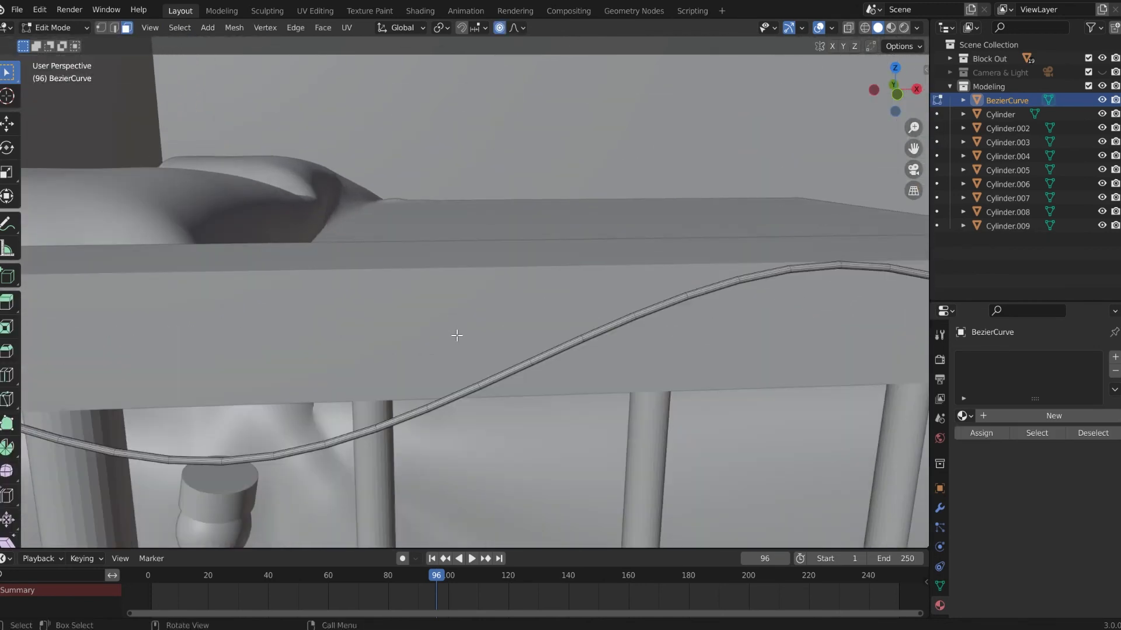
scroll(458, 333, "down", 3)
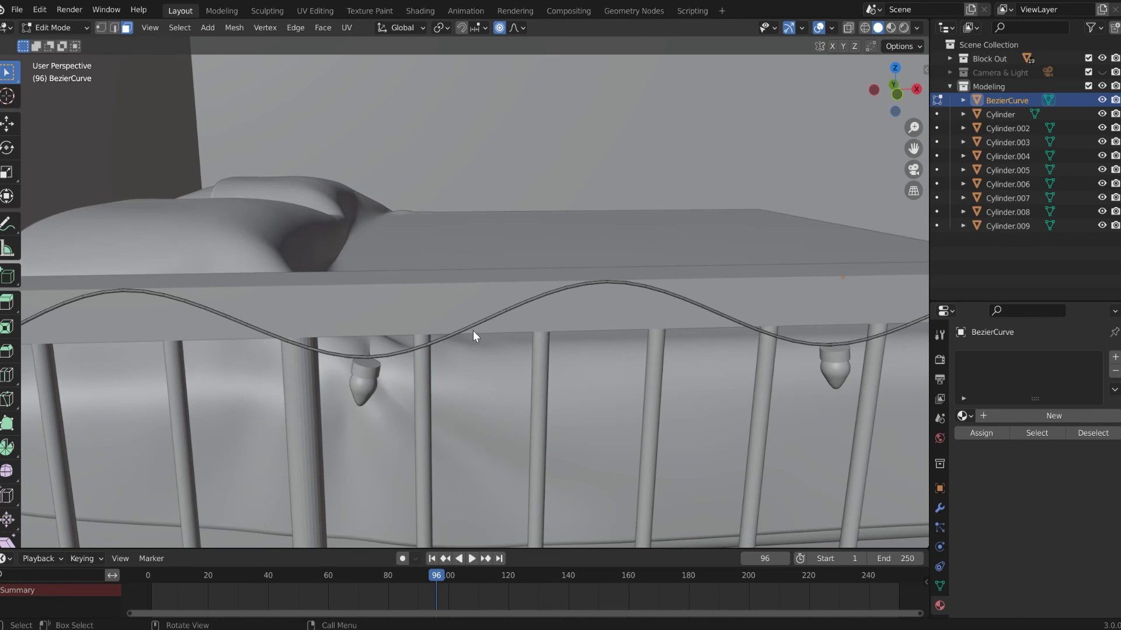
key("Tab")
right_click(490, 317)
left_click(467, 268)
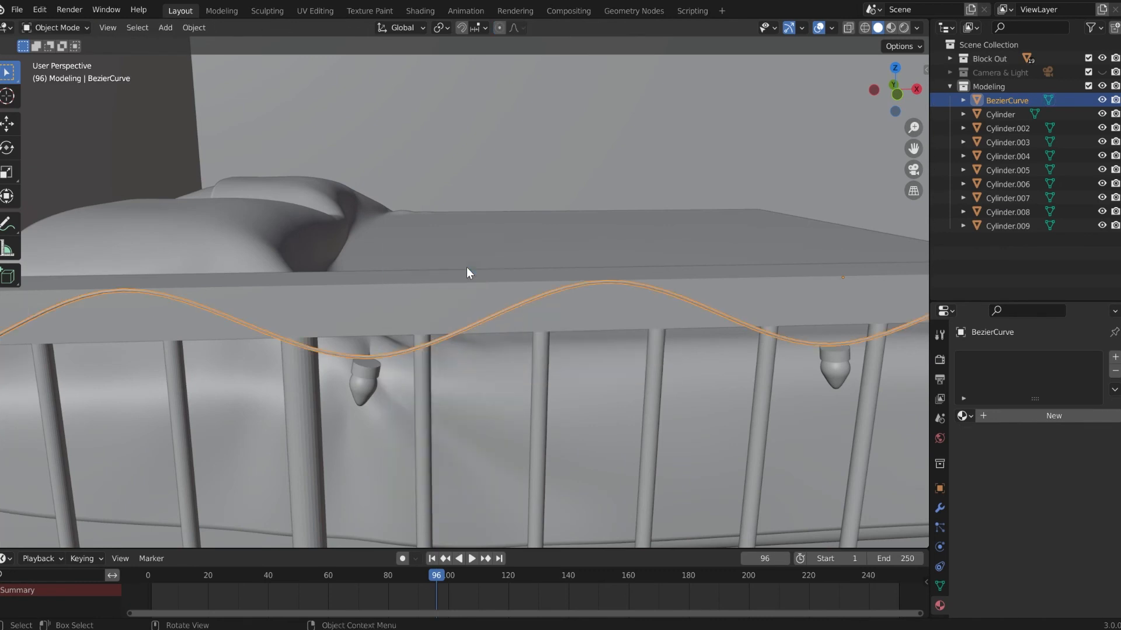
Give the BezierCurve wire a new material named Light_Wire.
scroll(467, 267, "down", 4)
middle_click_drag(320, 315, 247, 313)
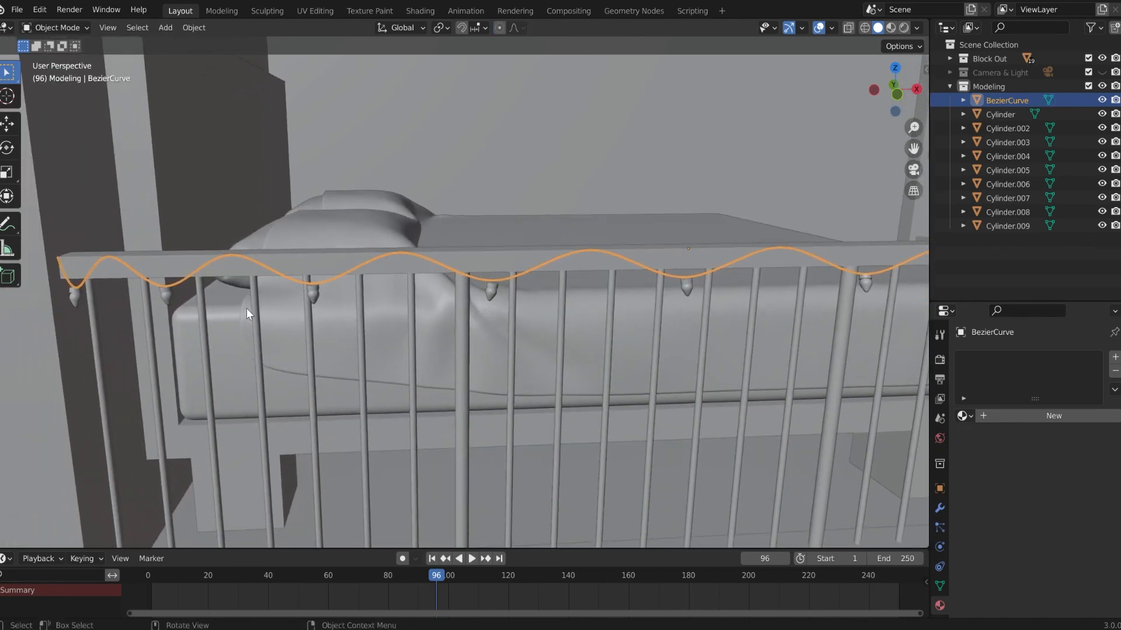
left_click(1016, 417)
double_click(1019, 416)
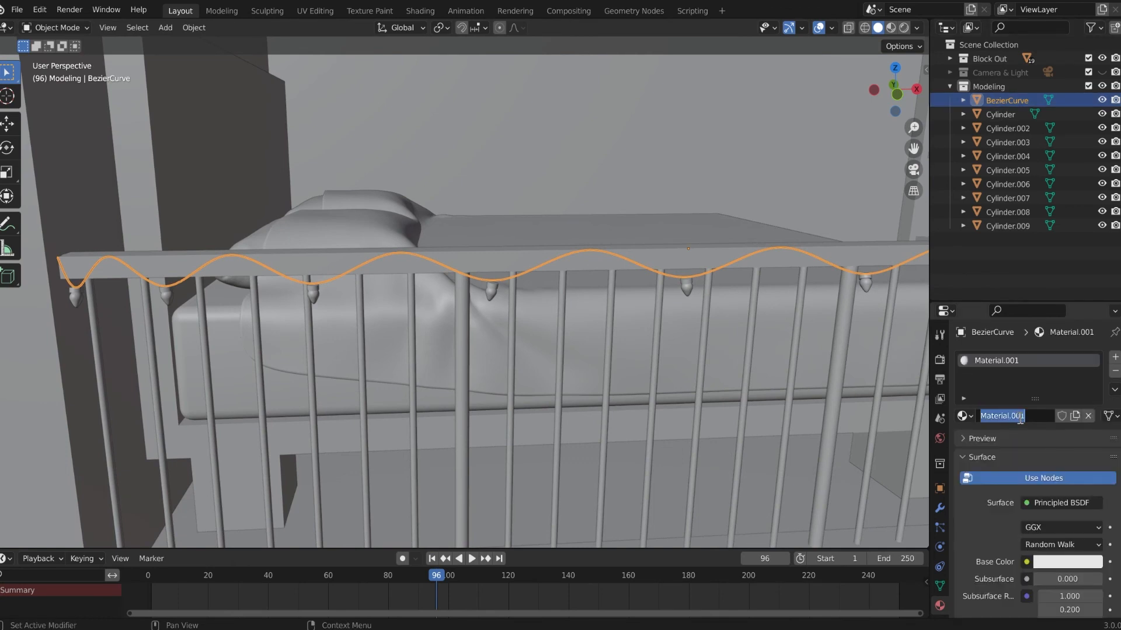
type("Light_Wire")
key("Return")
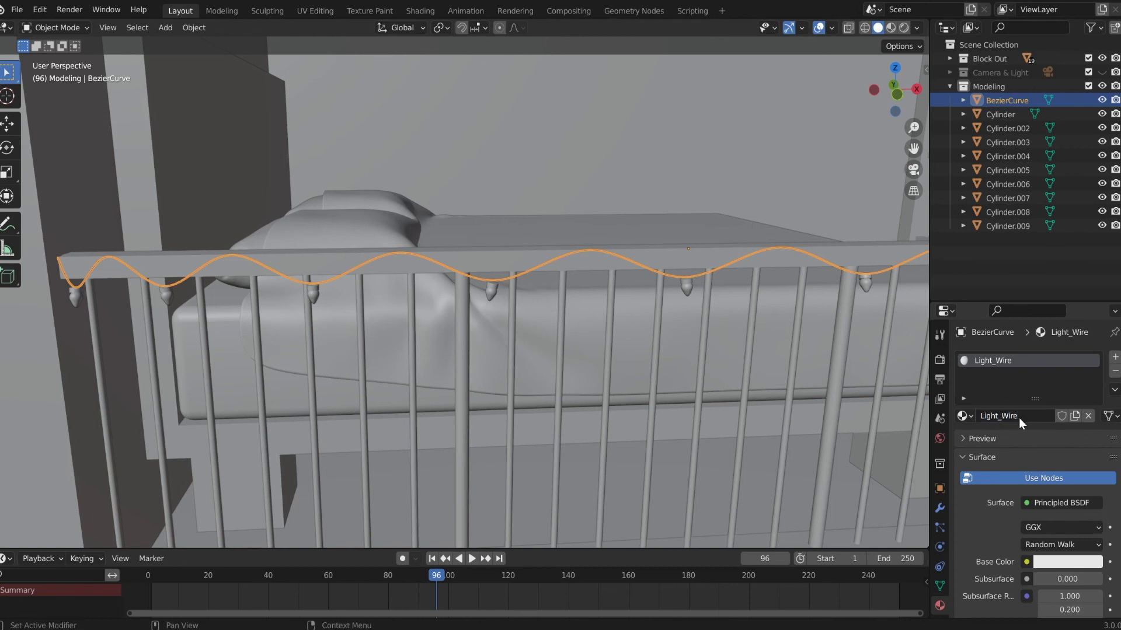
Join all the Cylinder lights into the BezierCurve wire and check the Light_Support and Light_Bulb material slots.
left_click(1029, 225, "shift")
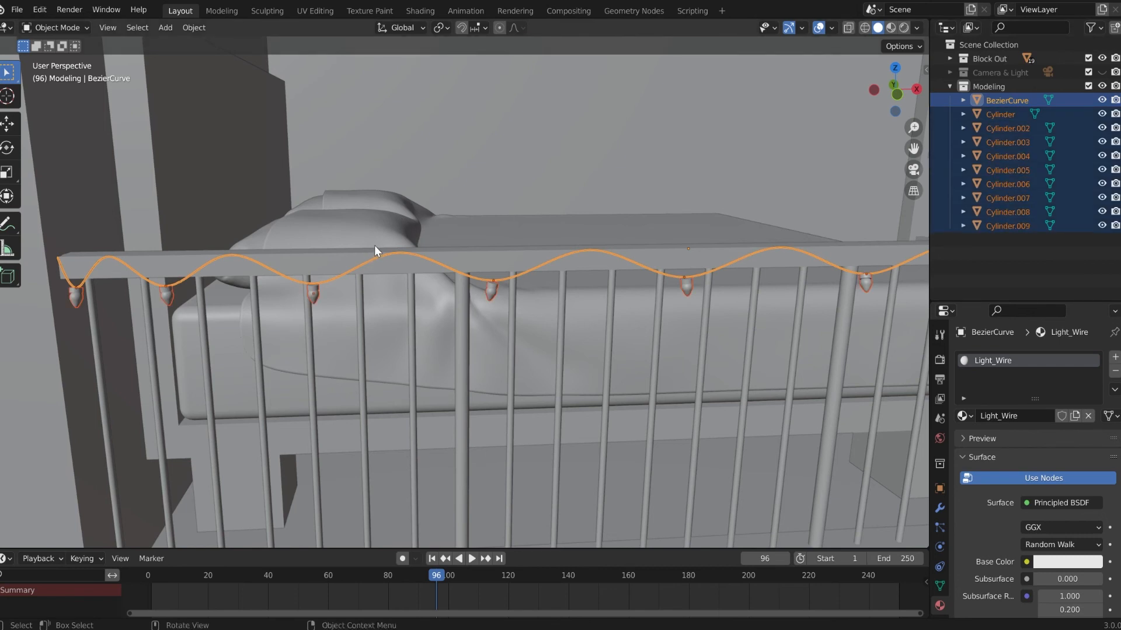
key("ctrl+j")
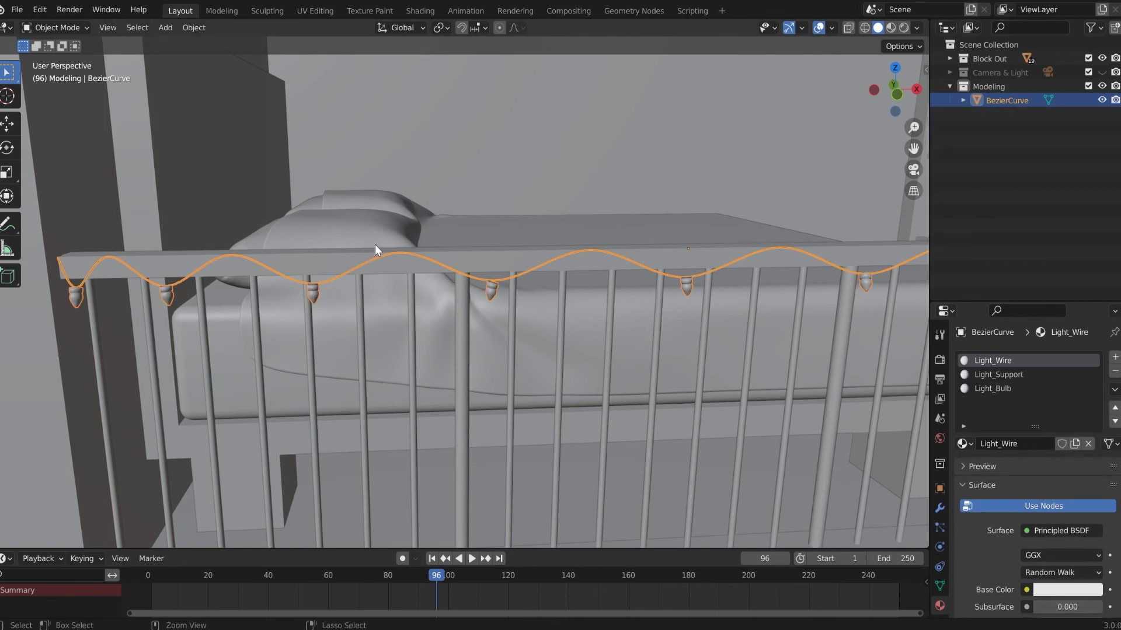
left_click(1020, 375)
left_click(1016, 385)
scroll(780, 337, "down", 2)
scroll(779, 350, "down", 3)
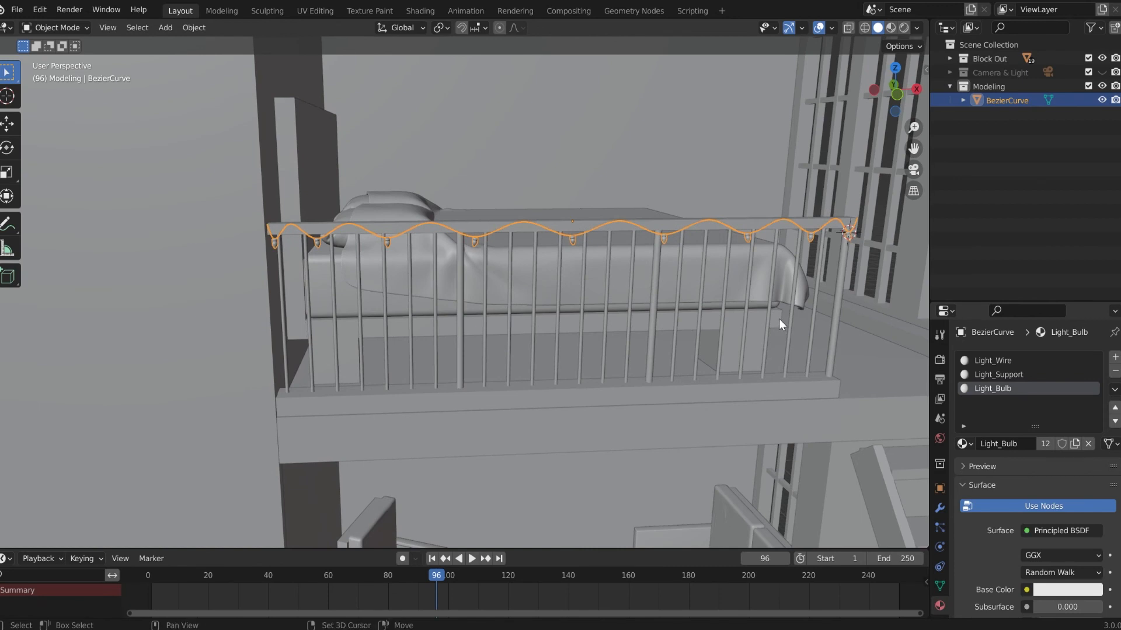
Duplicate the light string about 12.36 m down along Z to the loft floor's edge and rotate the copy 180° about Z.
key("shift+d")
key("z")
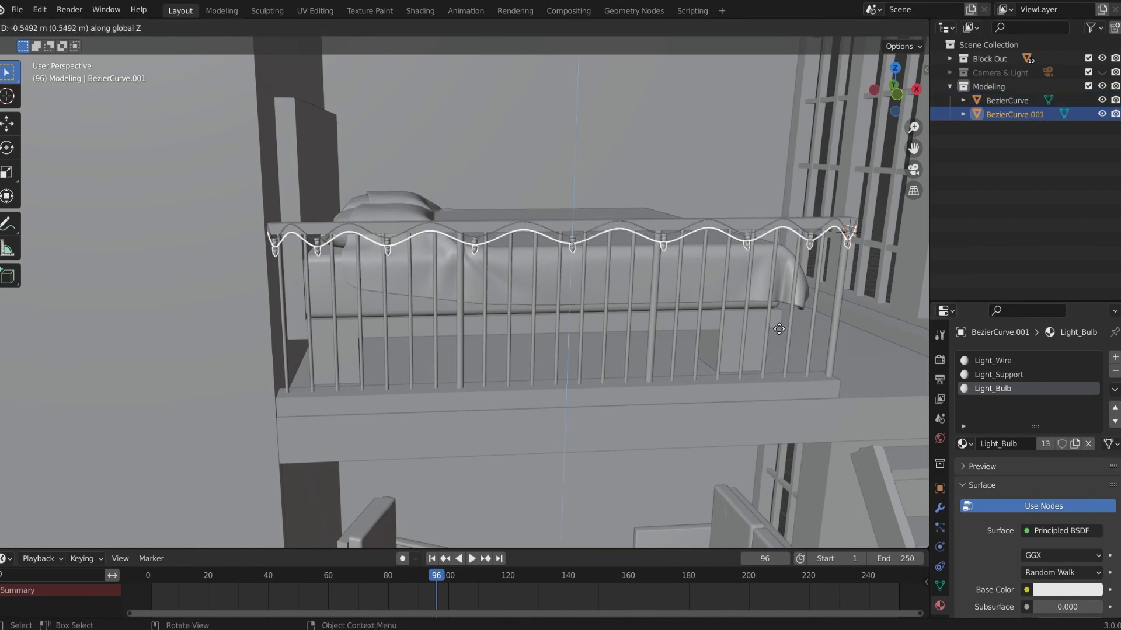
left_click(795, 486)
key("r")
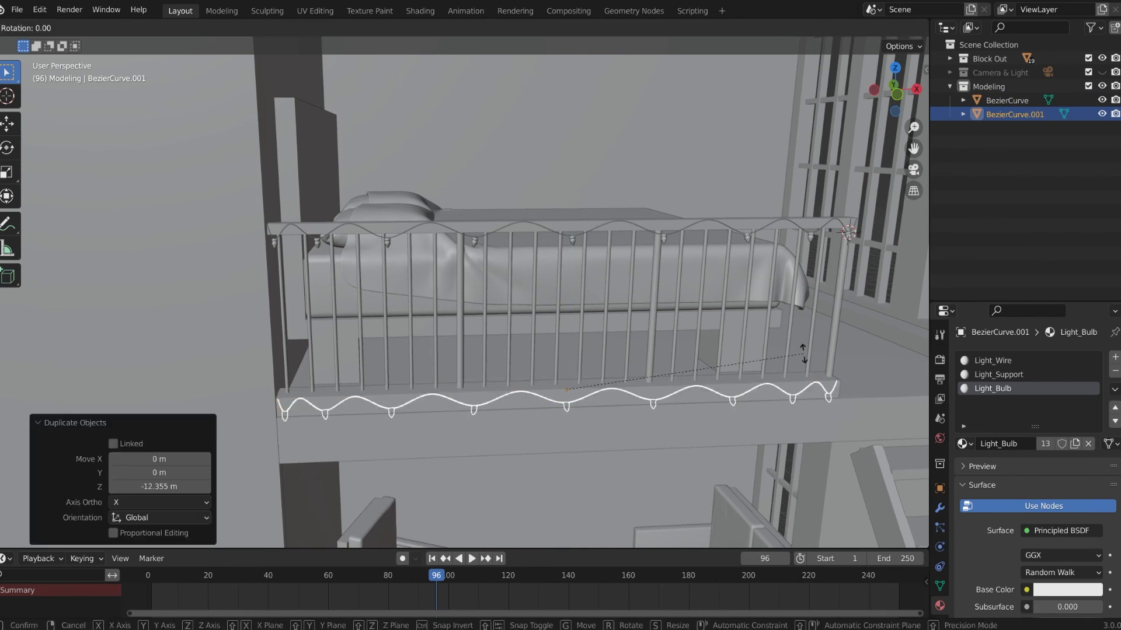
key("z")
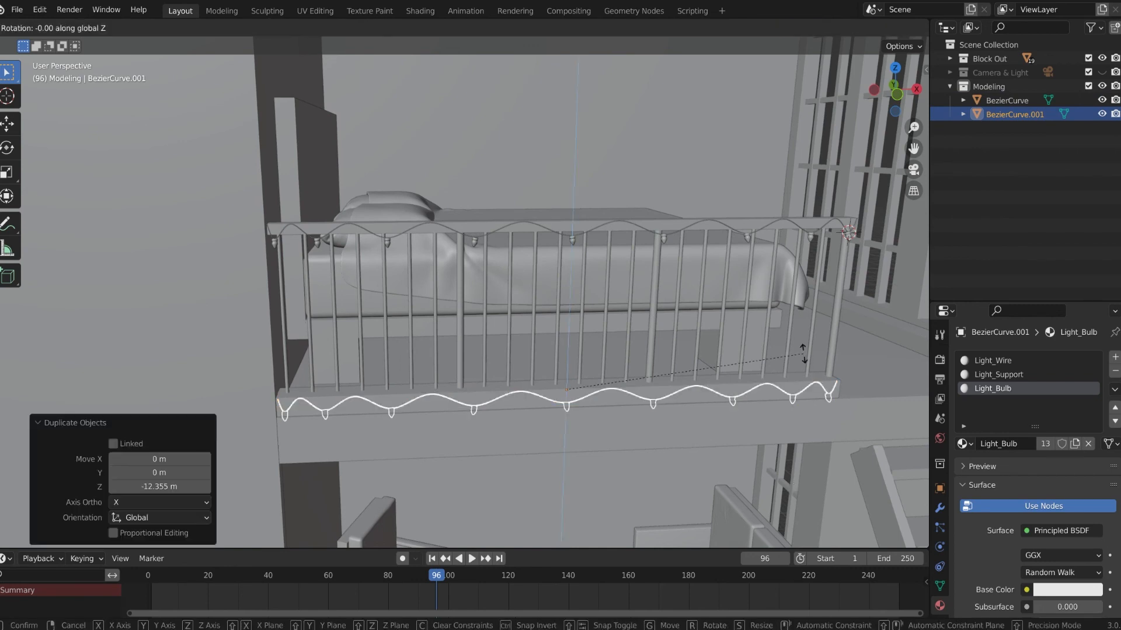
type("180")
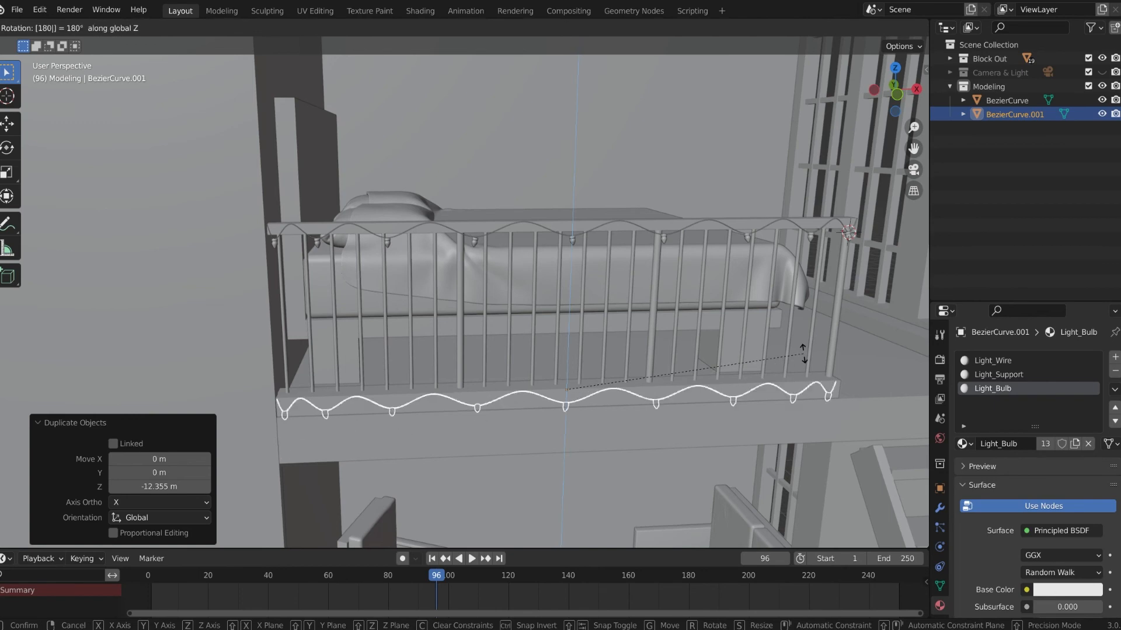
key("Return")
Move the lower light string about 0.73 m along negative Y, out from the front face of the loft floor.
middle_click_drag(803, 353, 708, 419)
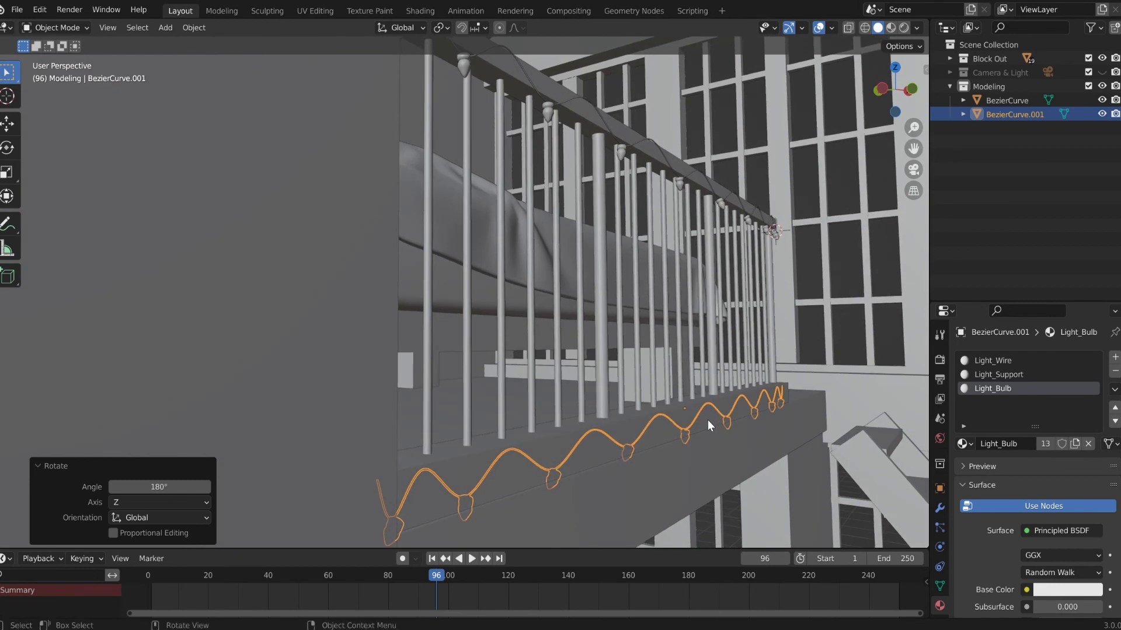
key("g")
key("y")
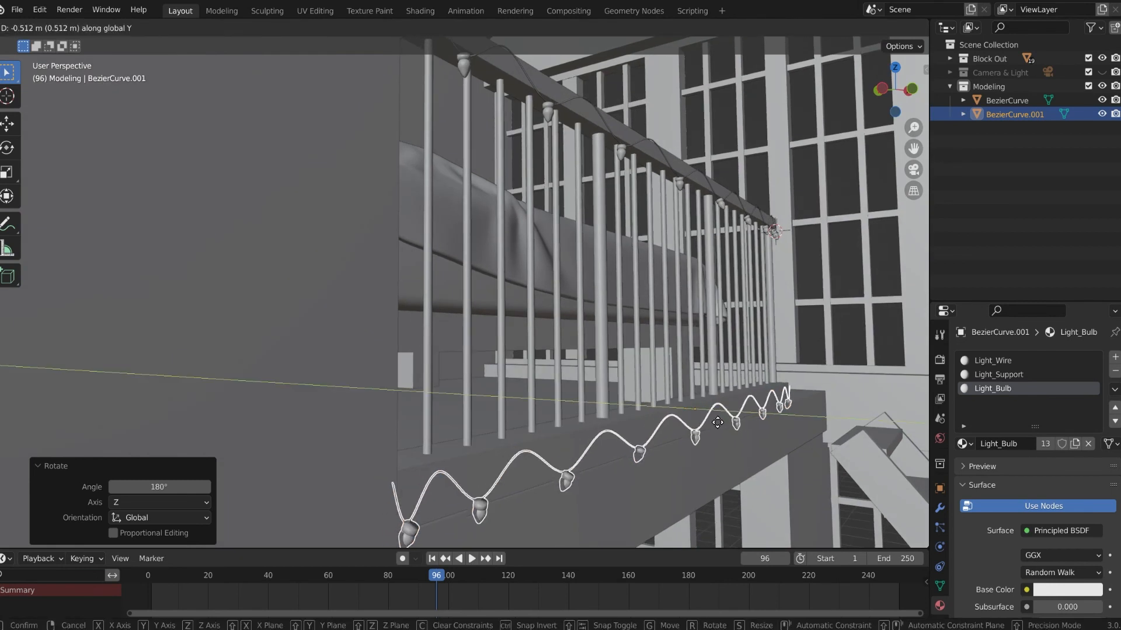
left_click(723, 426)
Rotate the lower light string about X and move it about 0.2 m along Y towards the loft floor's front face.
middle_click_drag(732, 432, 519, 416)
scroll(519, 416, "up", 6)
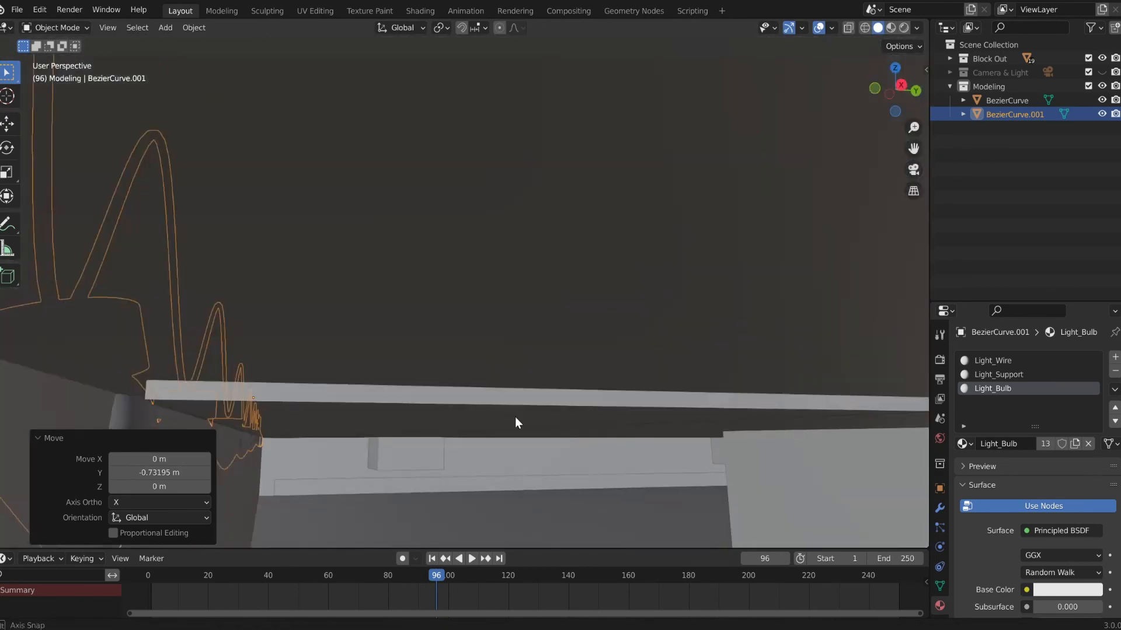
scroll(520, 424, "up", 2)
scroll(516, 409, "down", 5)
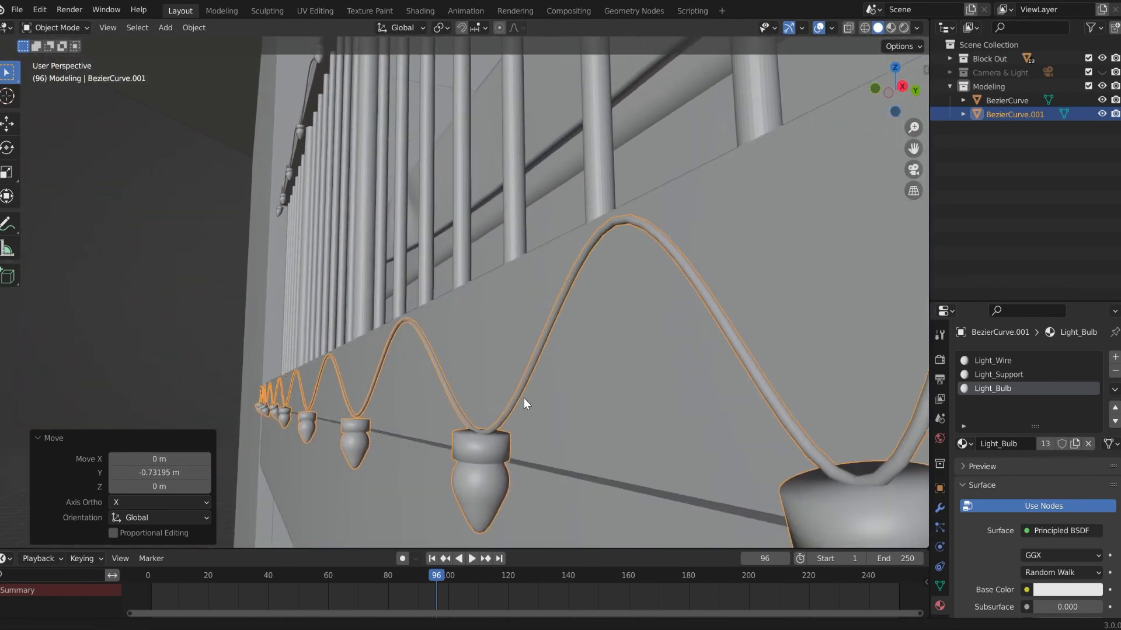
key("r")
key("x")
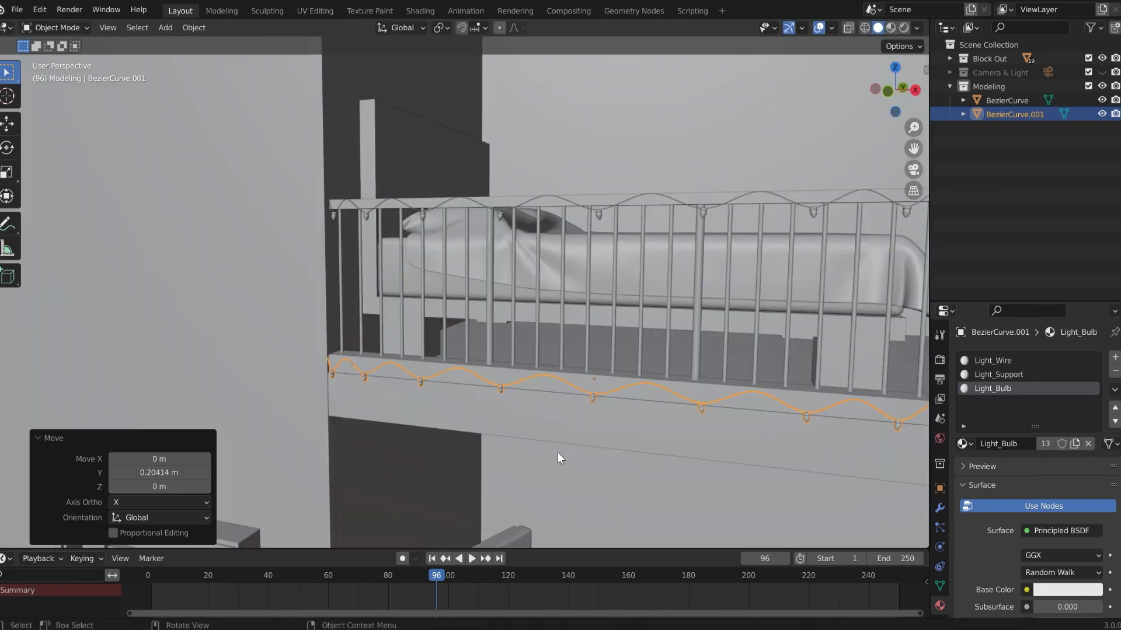
Examine both light strings in the whole loft scene through the camera with the viewport overlays hidden.
scroll(625, 454, "down", 6)
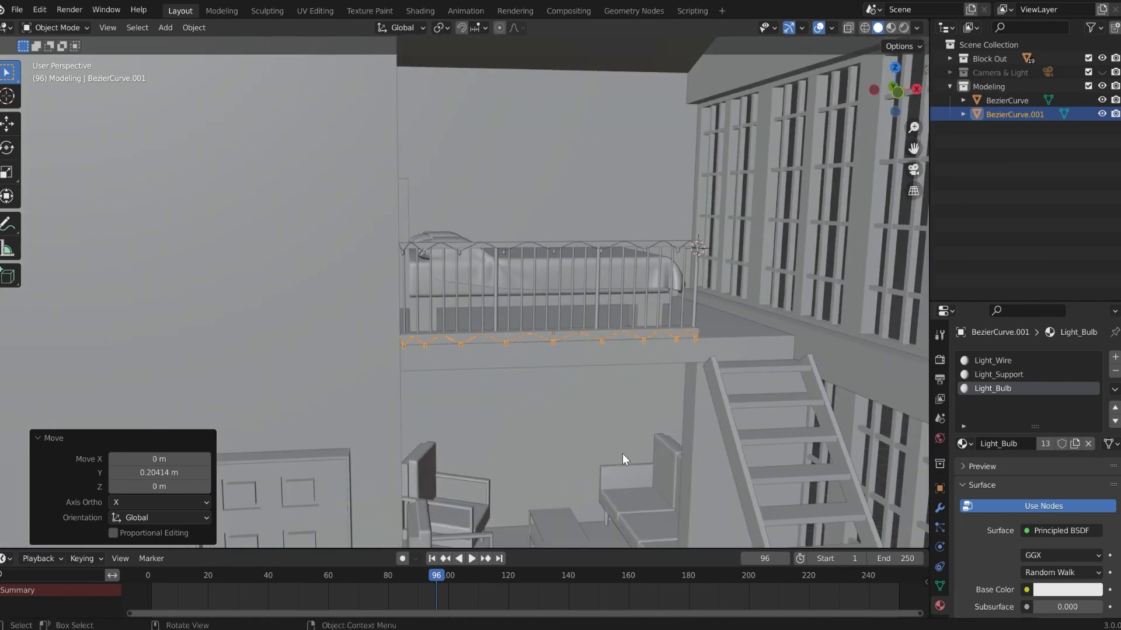
key("KP_0")
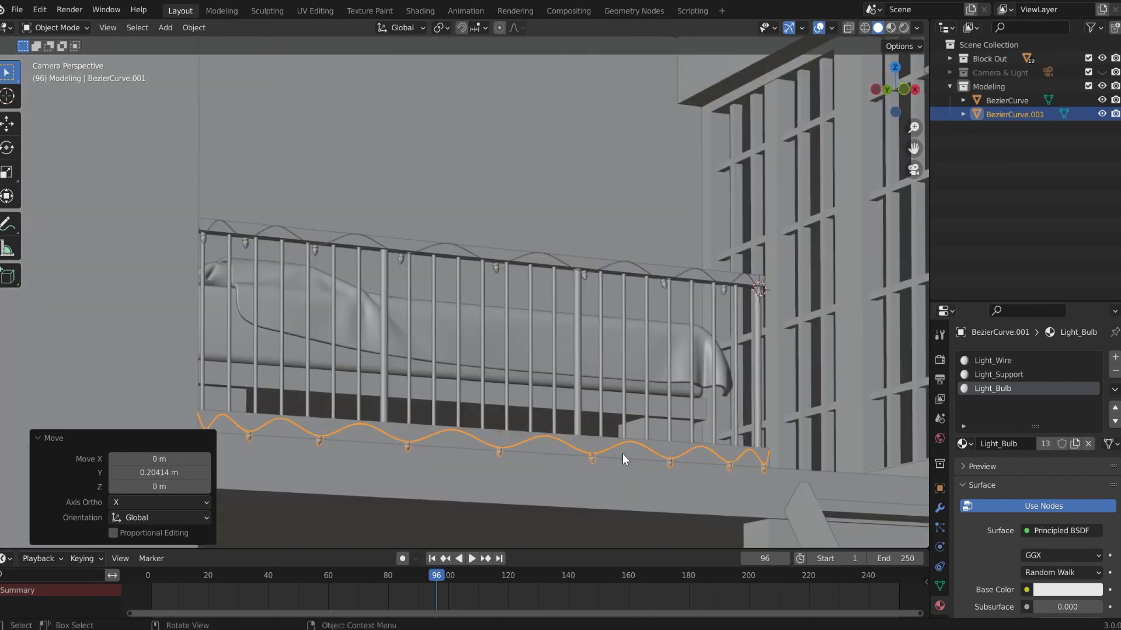
scroll(648, 409, "down", 5)
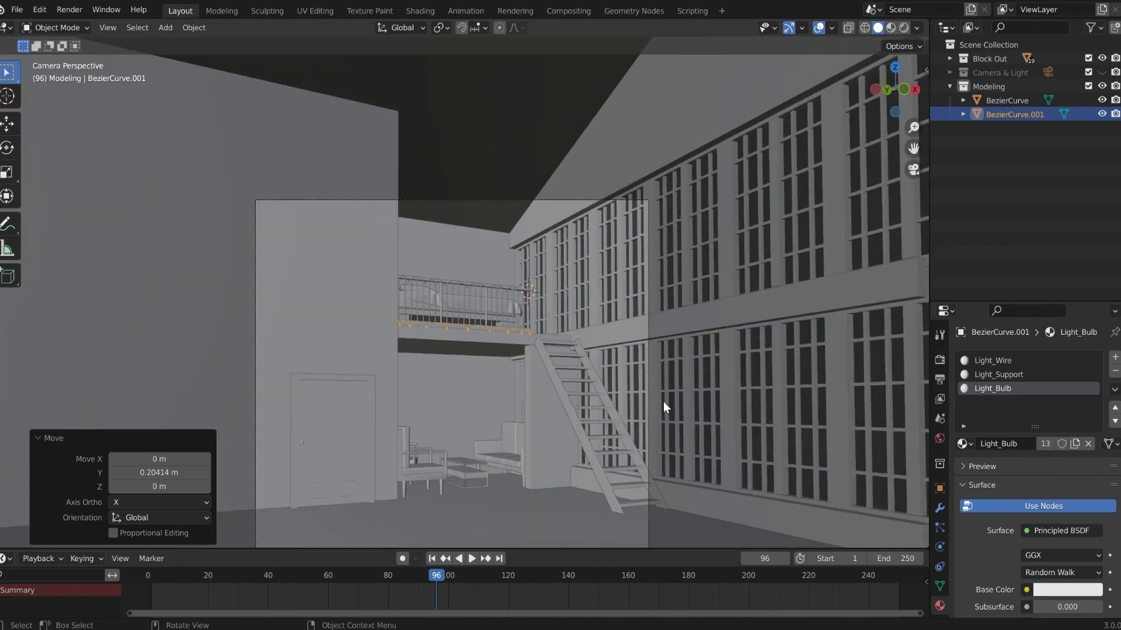
left_click(817, 30)
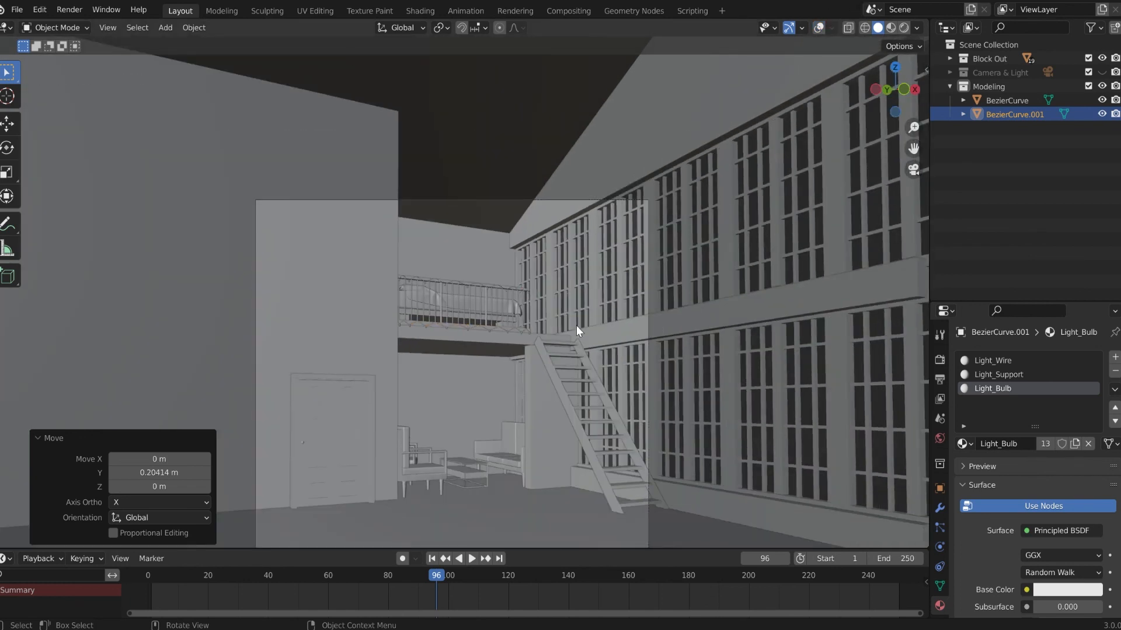
middle_click_drag(576, 326, 586, 266, "shift")
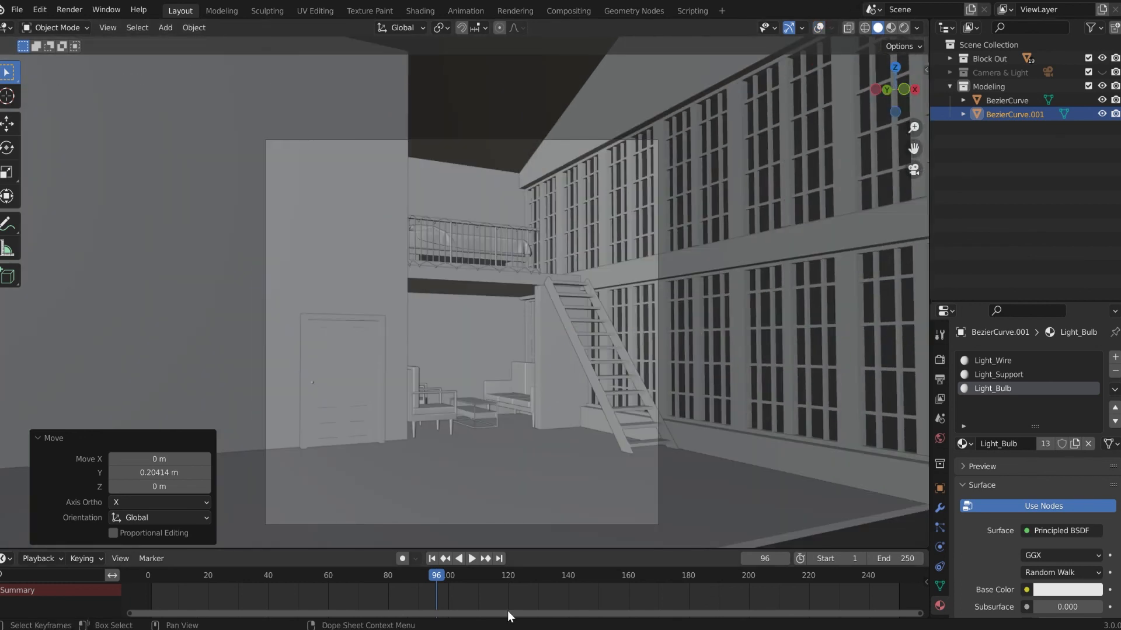